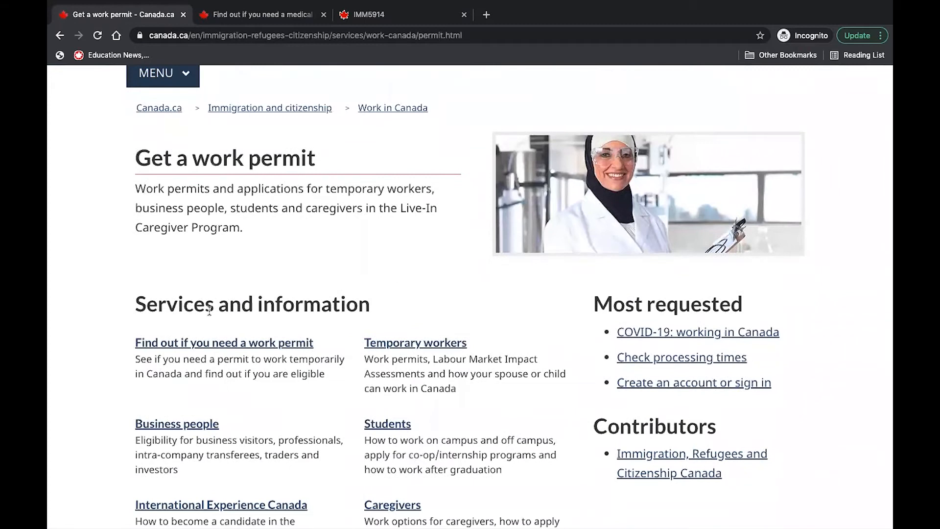
Open the How to apply section for work permits under the Temporary workers pages
scroll(334, 326, down, 1)
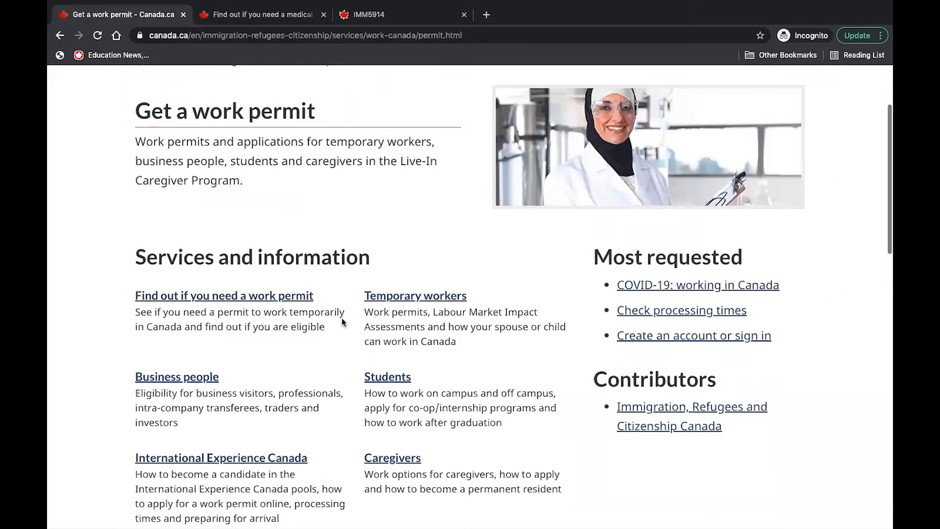
click(415, 296)
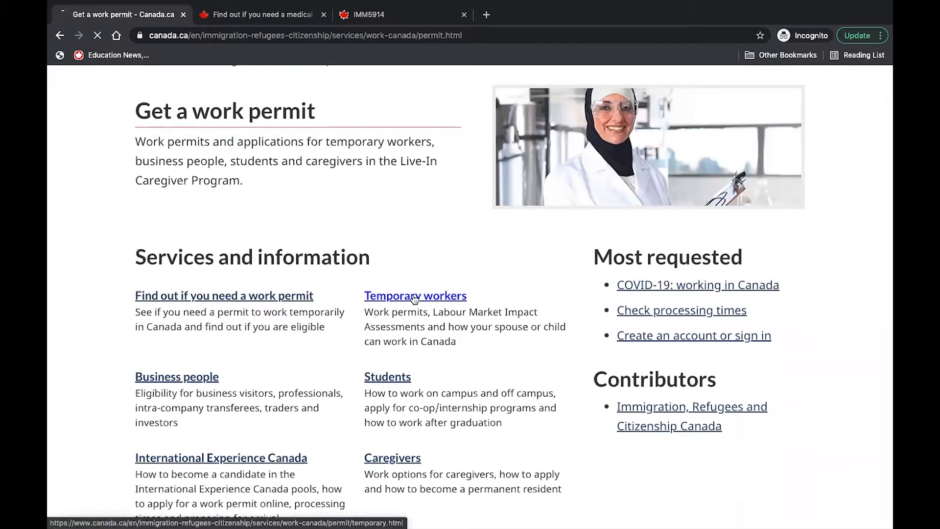
scroll(414, 300, down, 2)
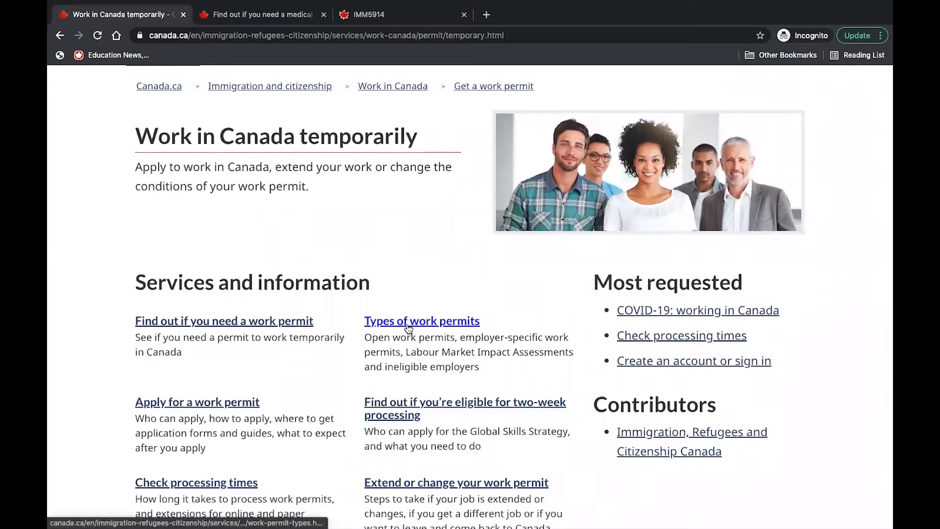
click(225, 403)
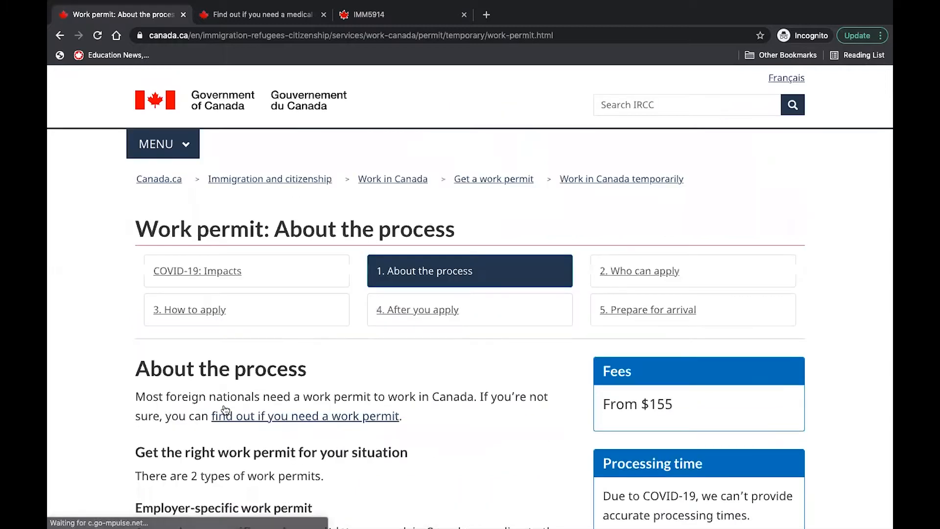
click(208, 315)
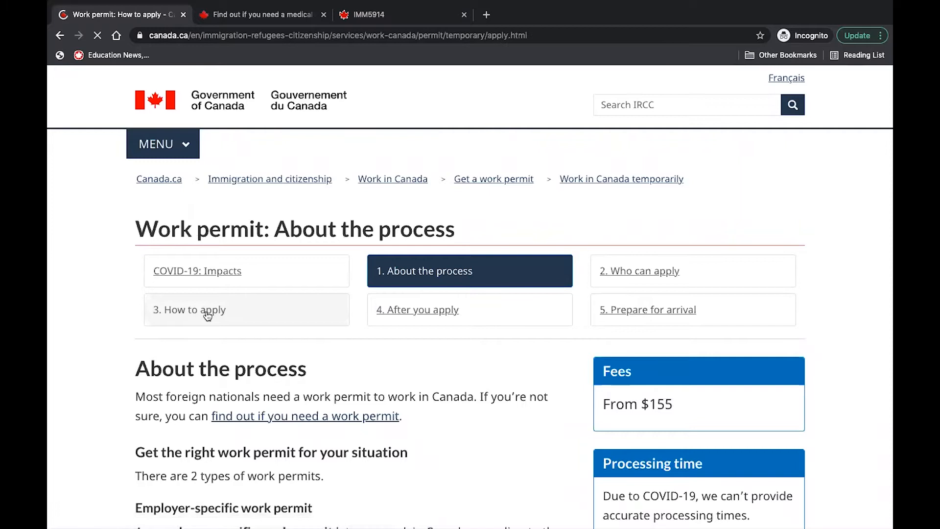
Choose Outside Canada as the place of application and open the application to work in Canada
scroll(208, 315, down, 5)
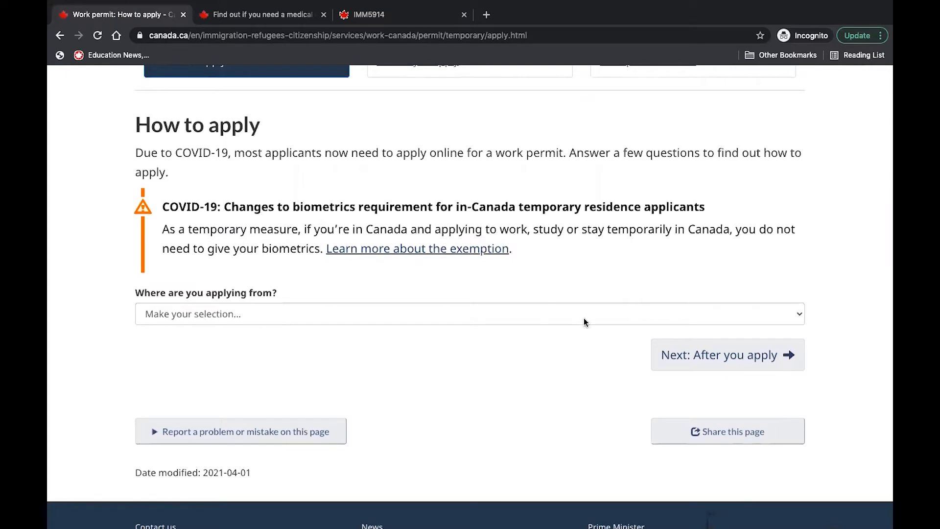
click(801, 315)
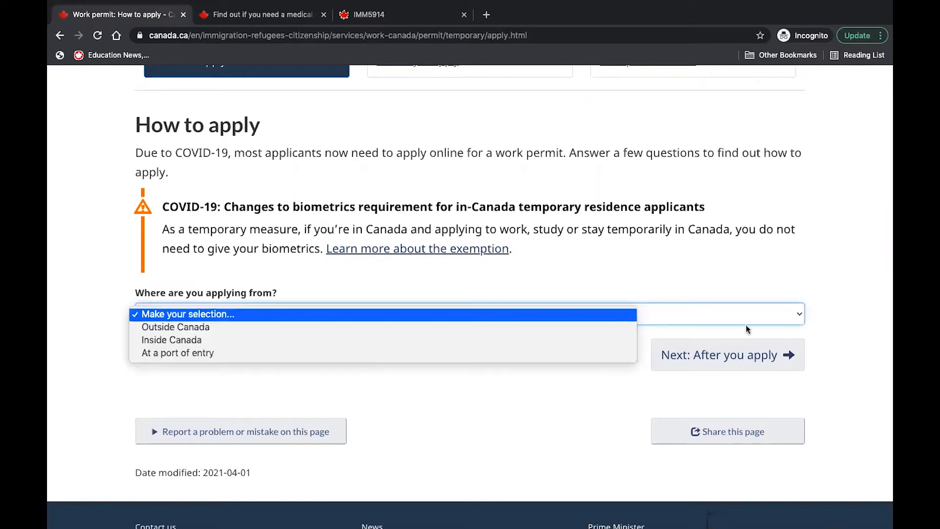
click(570, 326)
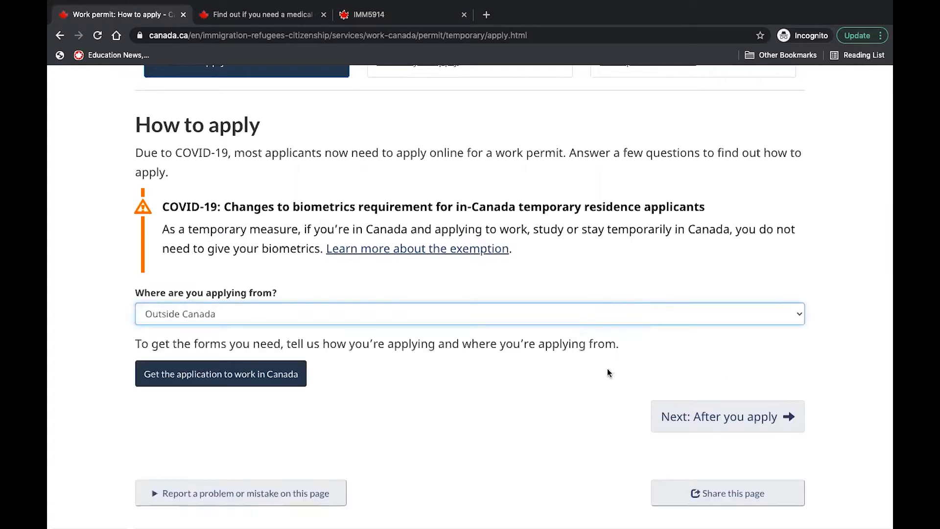
click(282, 375)
Set the application method to Online (recommended) and the country applied from to Nigeria
scroll(284, 376, down, 3)
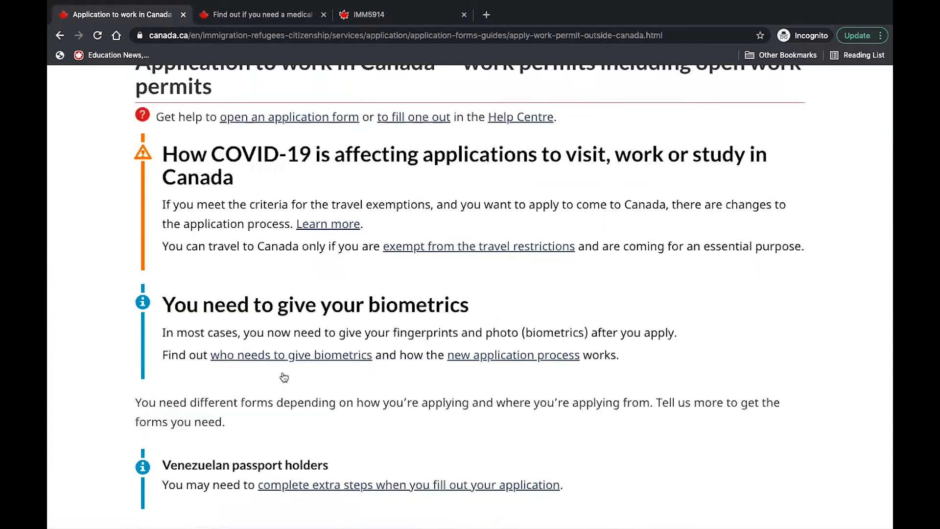
scroll(284, 376, down, 5)
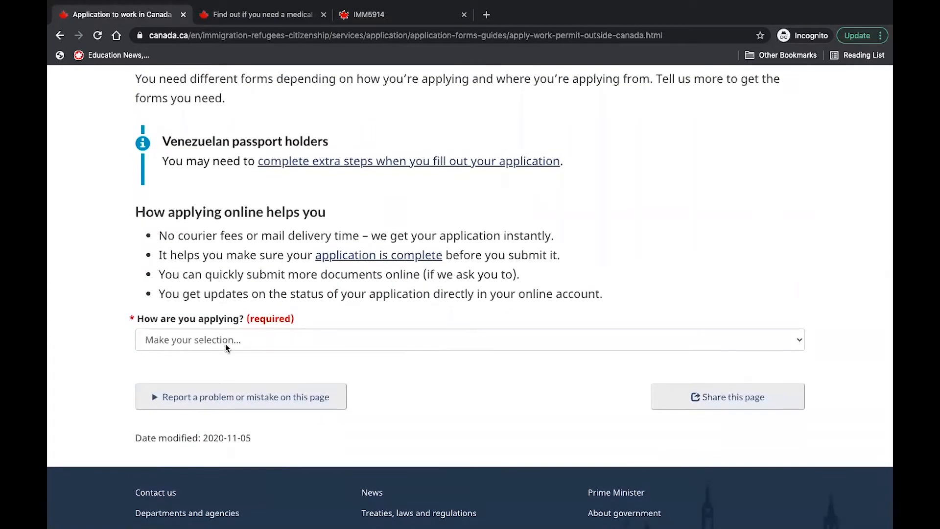
click(795, 346)
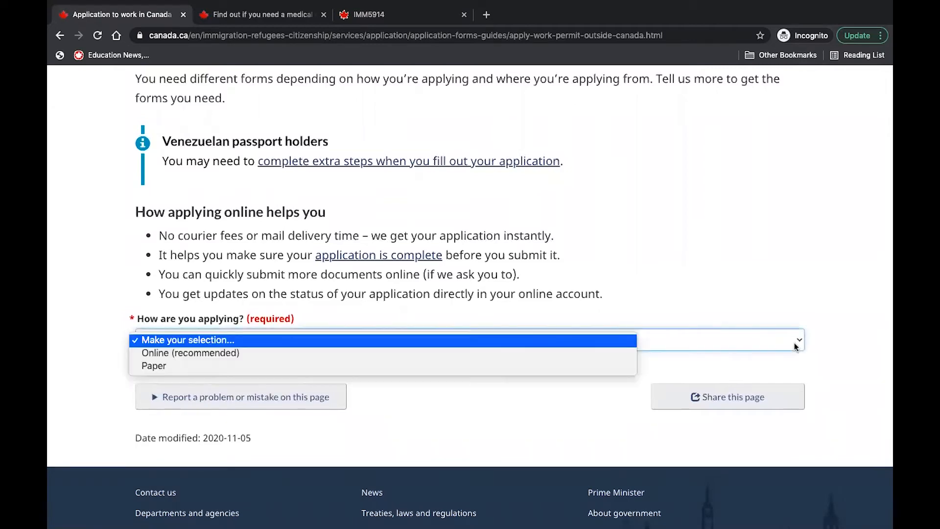
click(529, 358)
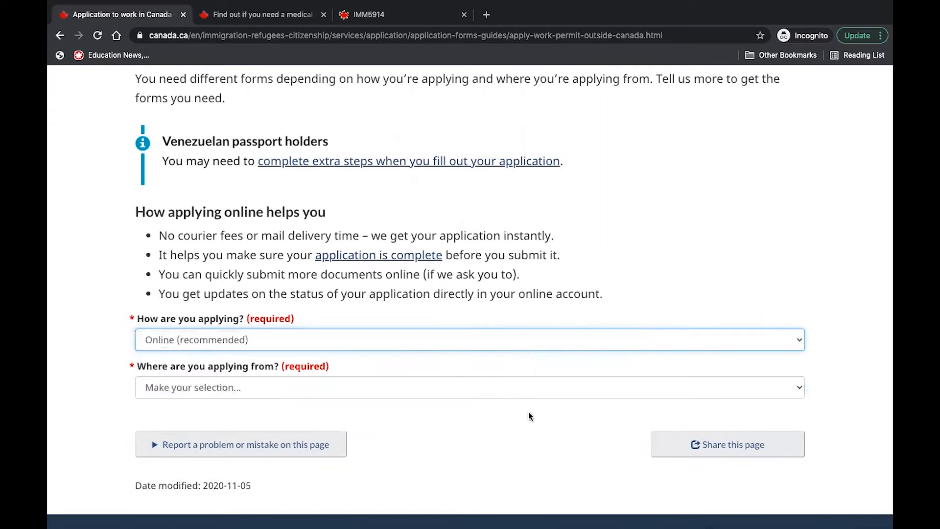
click(785, 389)
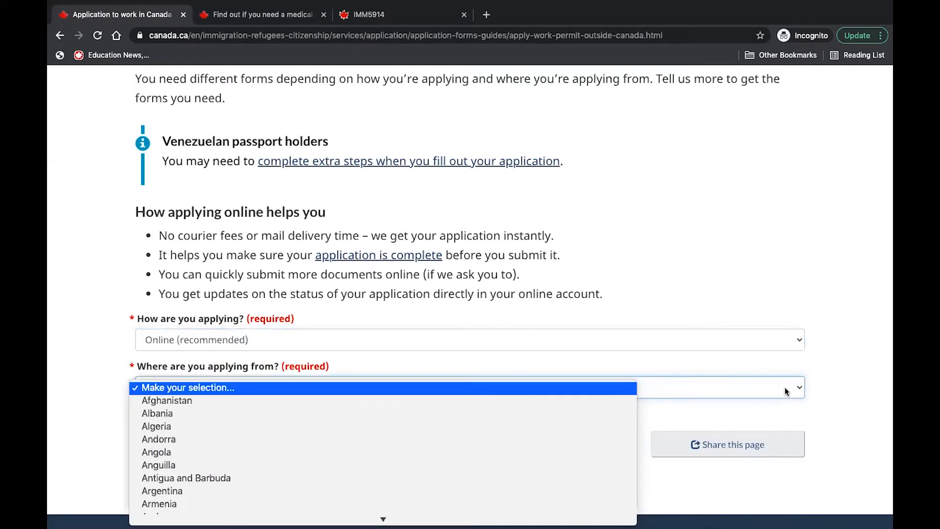
text(nigeria)
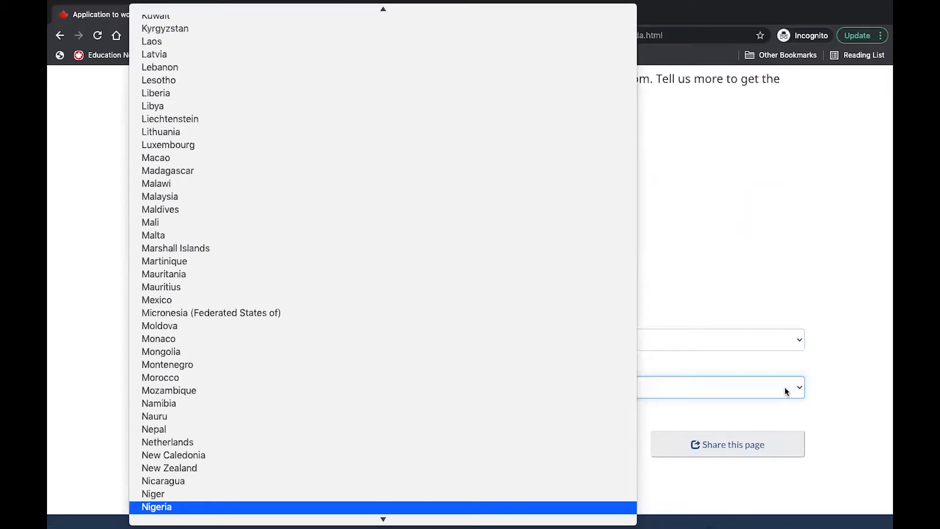
key(Return)
Review the requirements for online applications from Nigeria and view the IMM5914 Lagos visa office instructions
scroll(784, 391, down, 5)
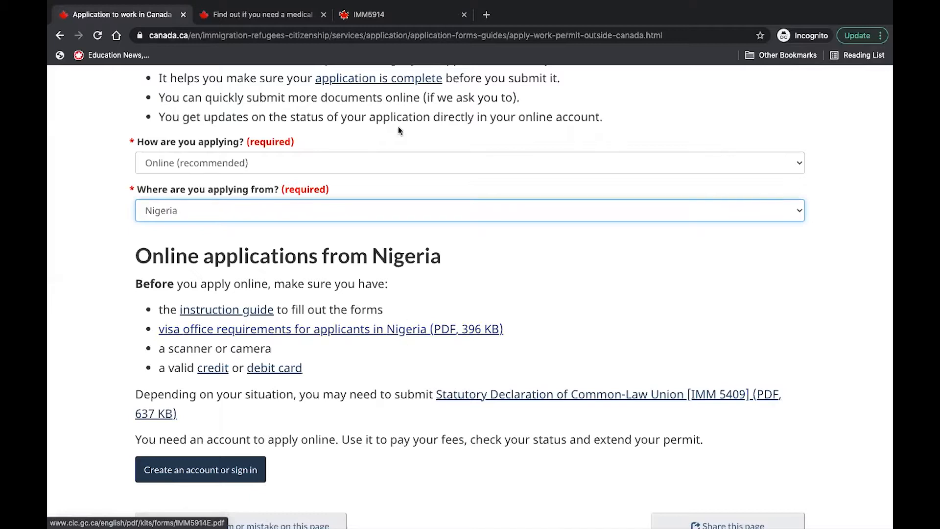
click(393, 15)
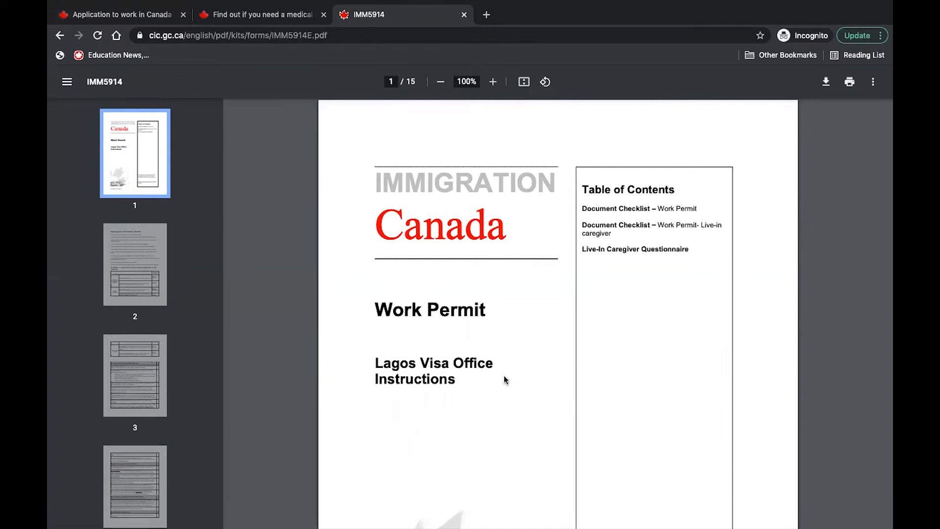
click(111, 17)
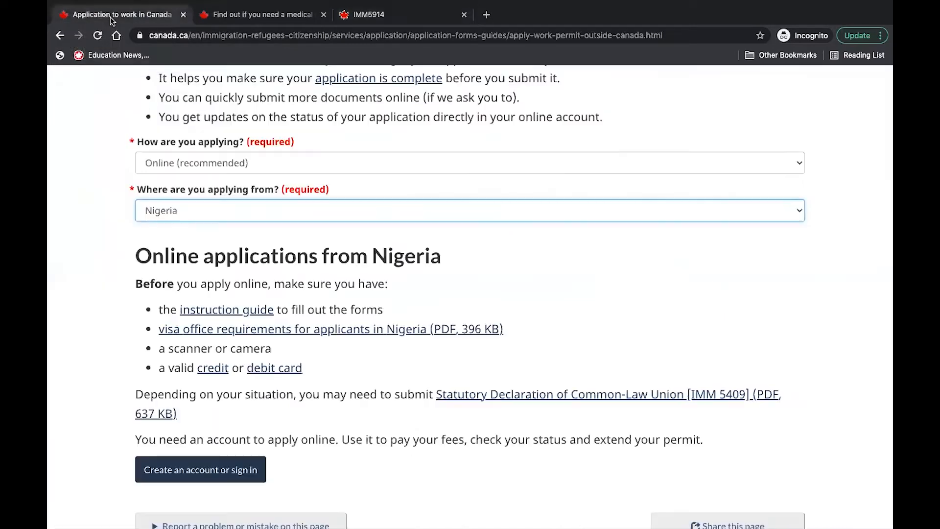
Go from the Nigeria application section to the IRCC secure account page and sign in with GCKey
scroll(405, 383, down, 1)
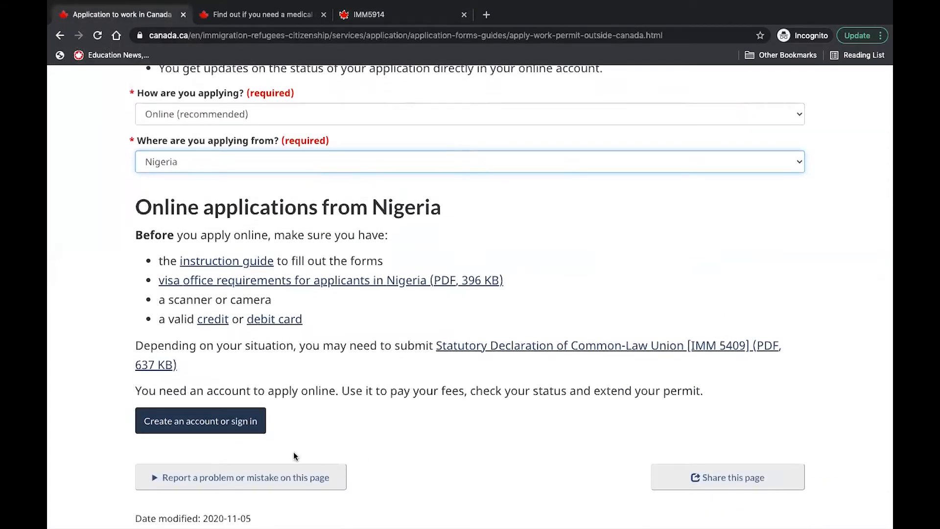
click(237, 429)
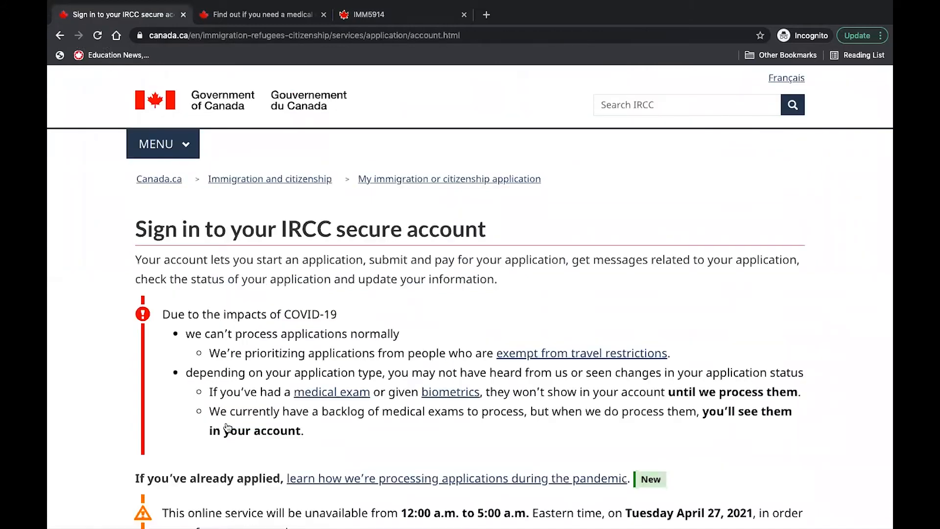
scroll(227, 427, down, 8)
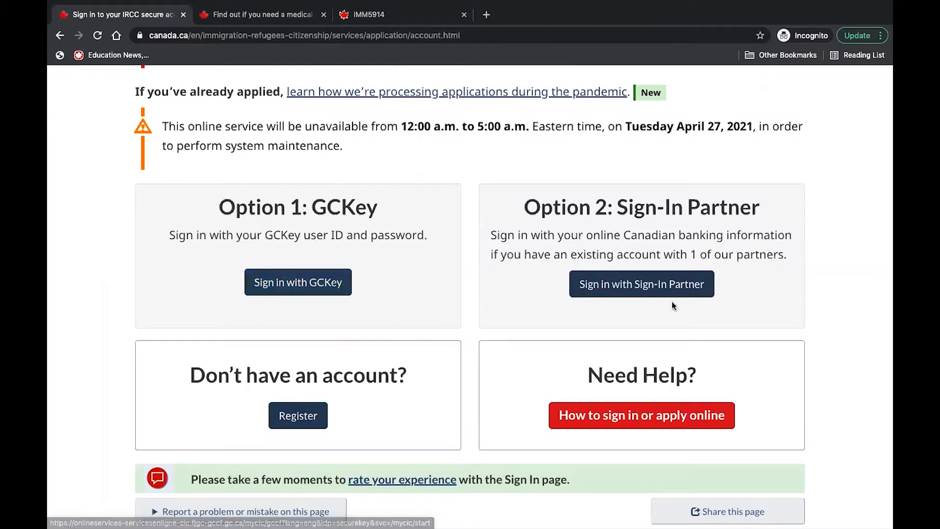
click(279, 283)
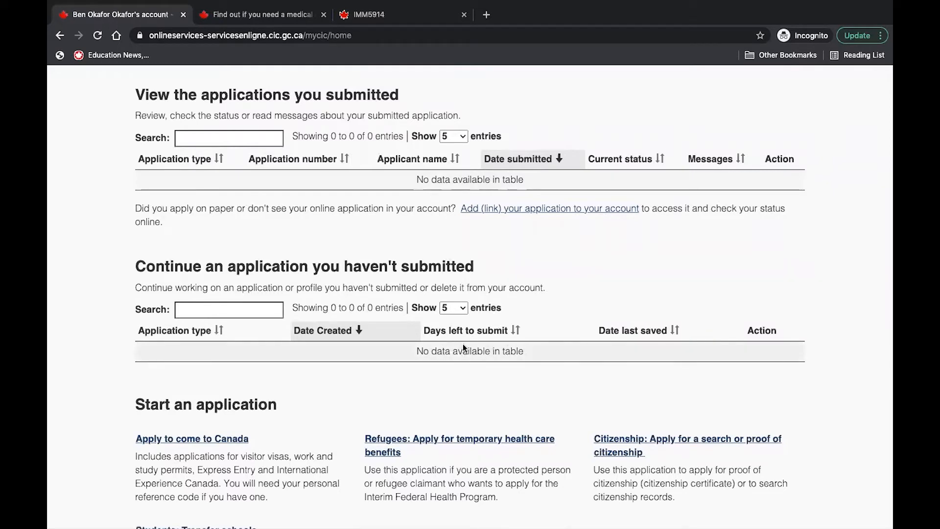
Start an Apply to come to Canada application using the visitor visa, study and/or work permit eligibility questionnaire
click(213, 439)
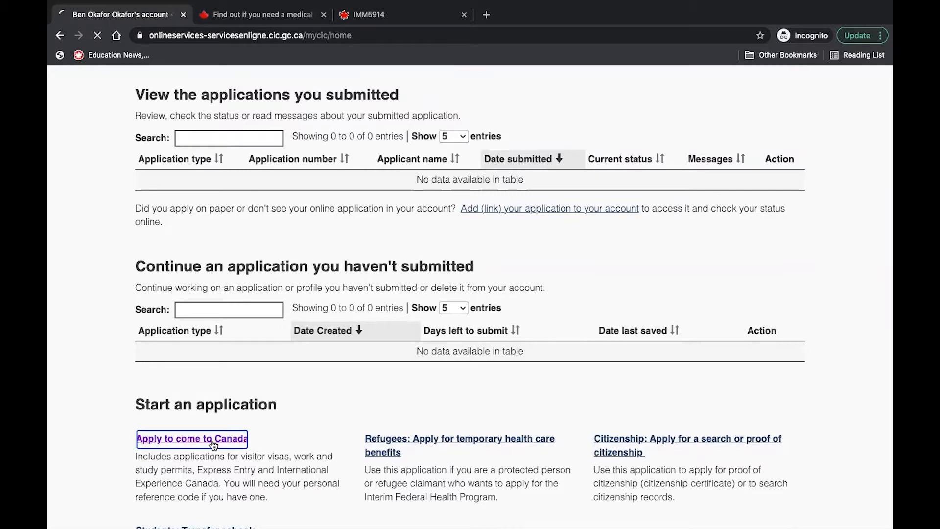
scroll(211, 438, down, 4)
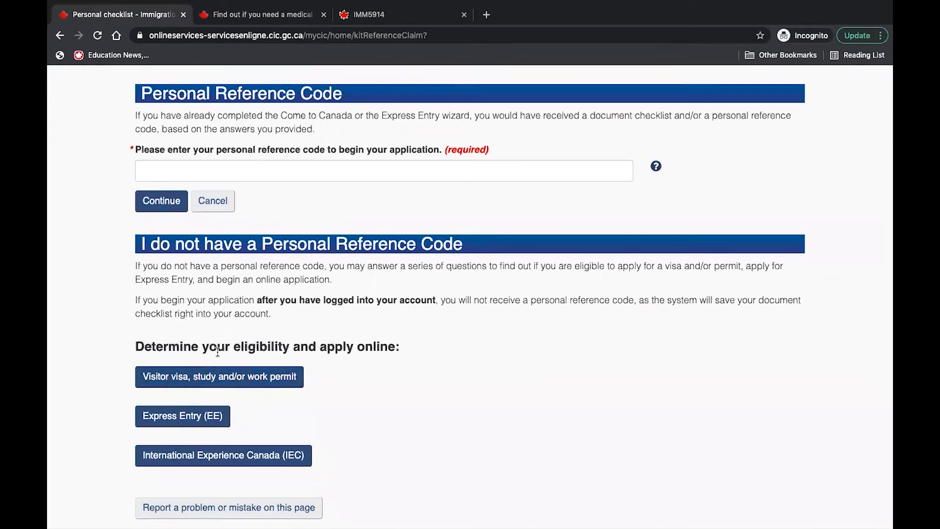
click(284, 377)
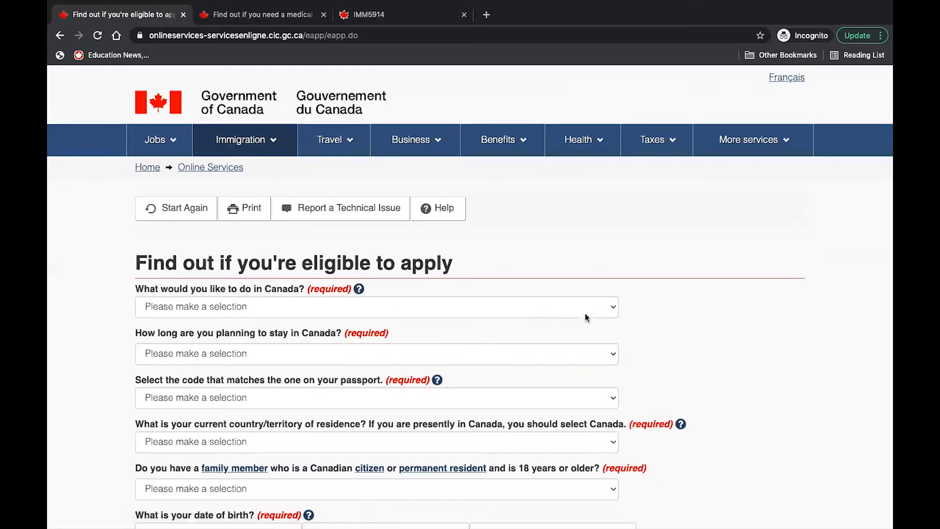
Answer Work as the purpose in Canada and Temporarily - more than 6 months as the planned stay
click(613, 307)
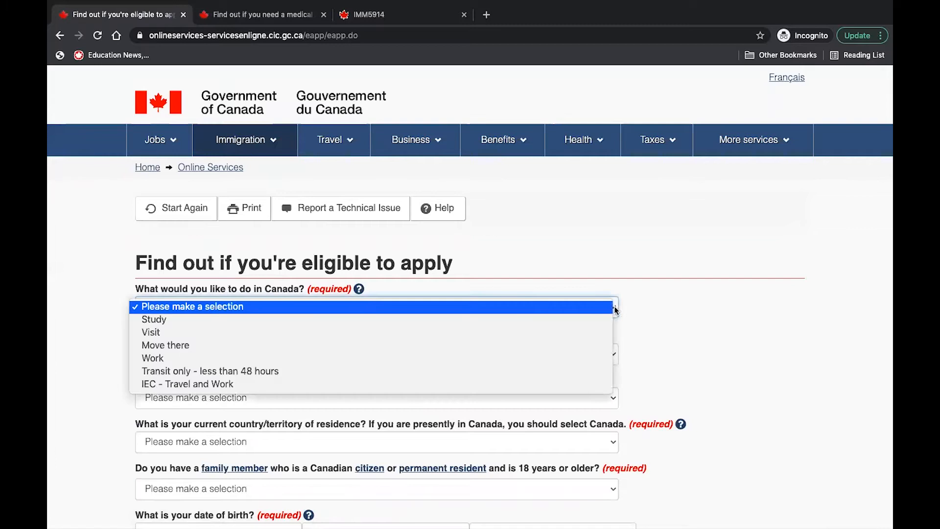
click(484, 360)
scroll(484, 357, down, 2)
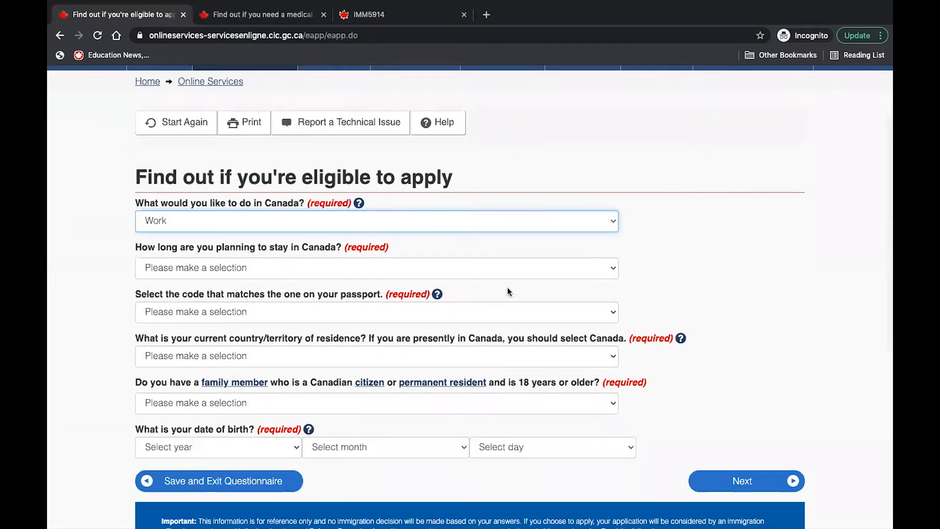
click(603, 274)
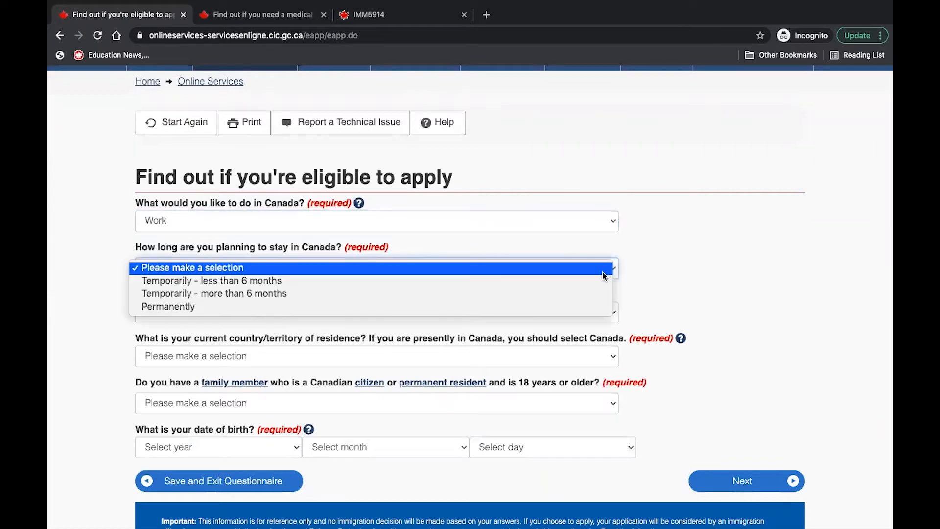
click(554, 297)
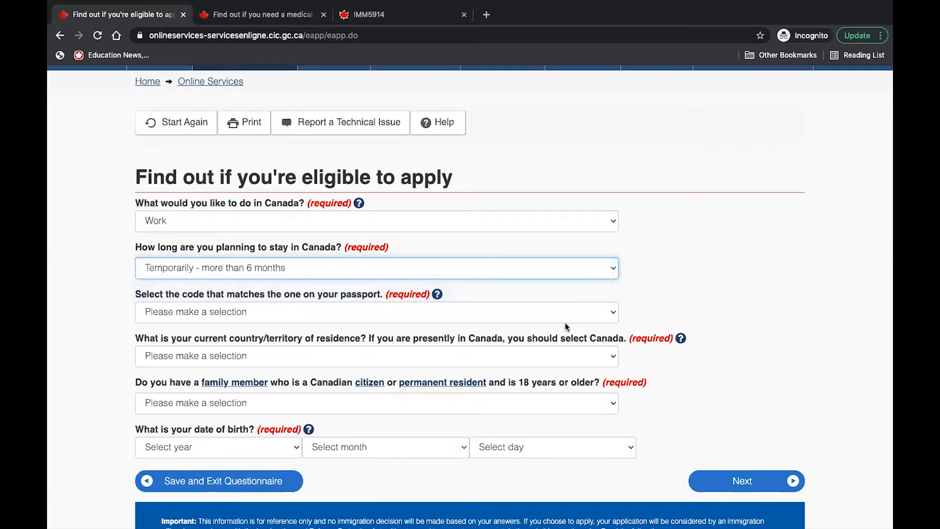
Select NGA (Nigeria) as the code matching the passport
click(610, 315)
text(nl)
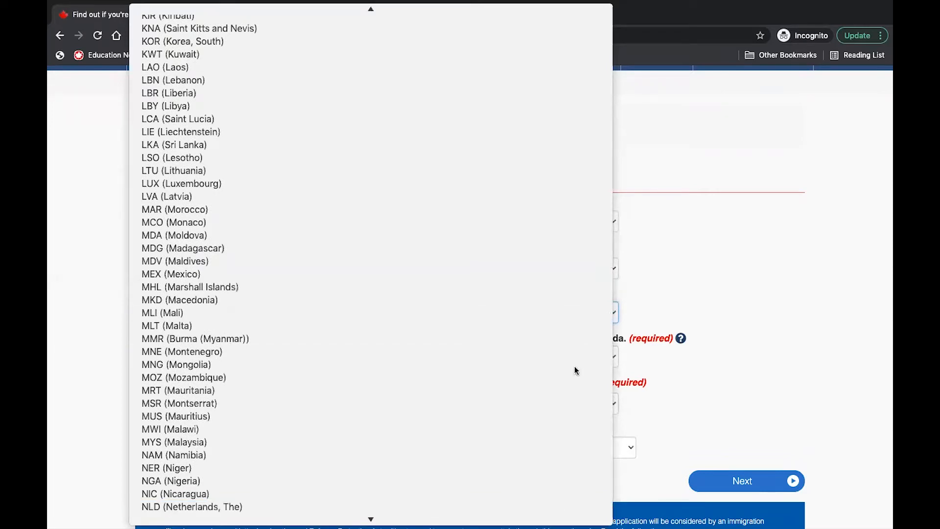
click(563, 483)
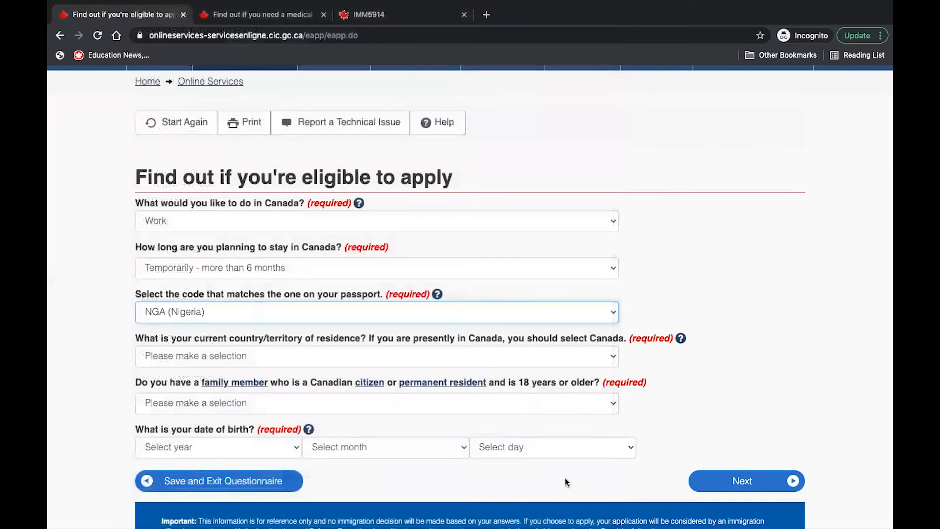
Set the current country of residence to Nigeria and answer No to having a Canadian citizen or permanent resident family member
click(609, 356)
text(nig)
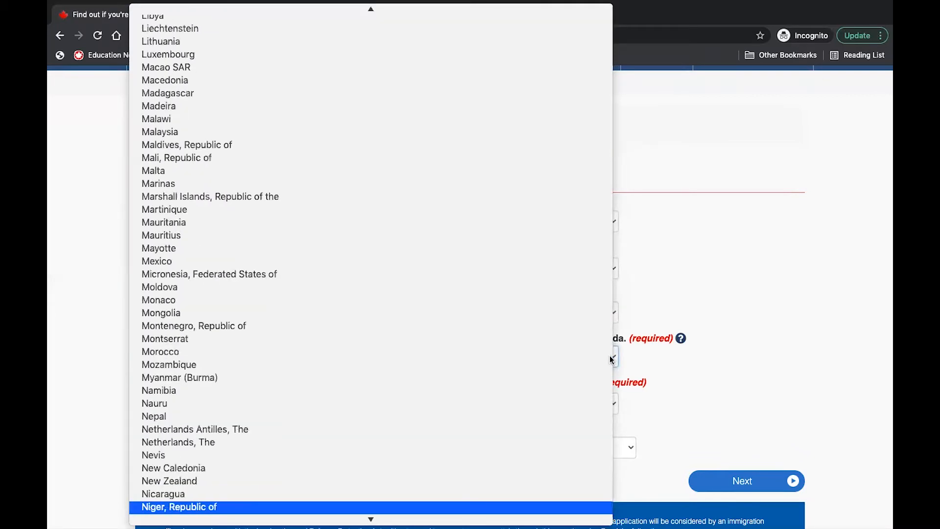
text(eria)
key(Return)
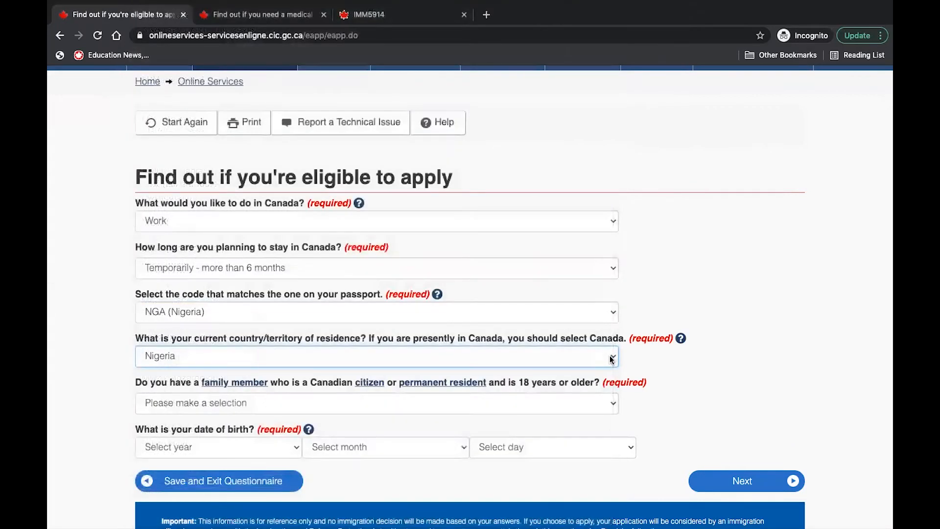
click(606, 402)
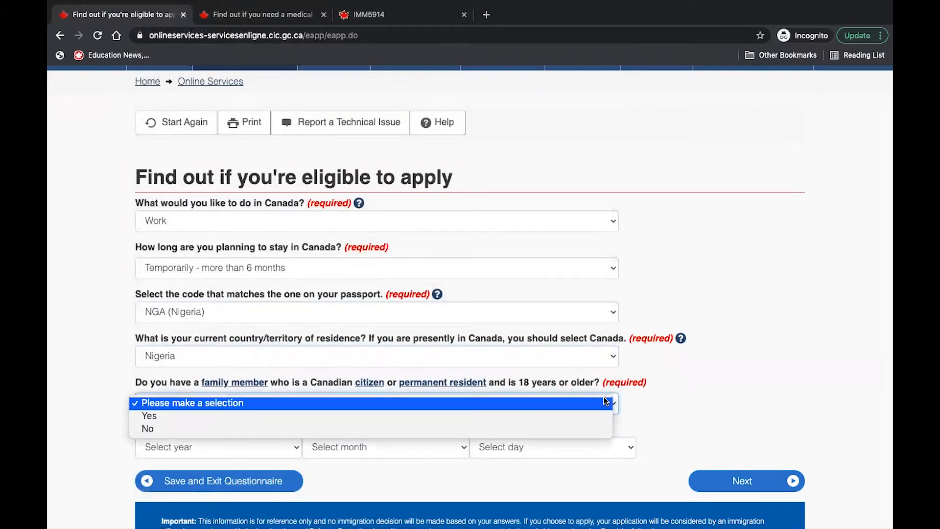
click(588, 430)
Fill in the year, month and day of the applicant's date of birth and continue to the next question
scroll(631, 440, down, 2)
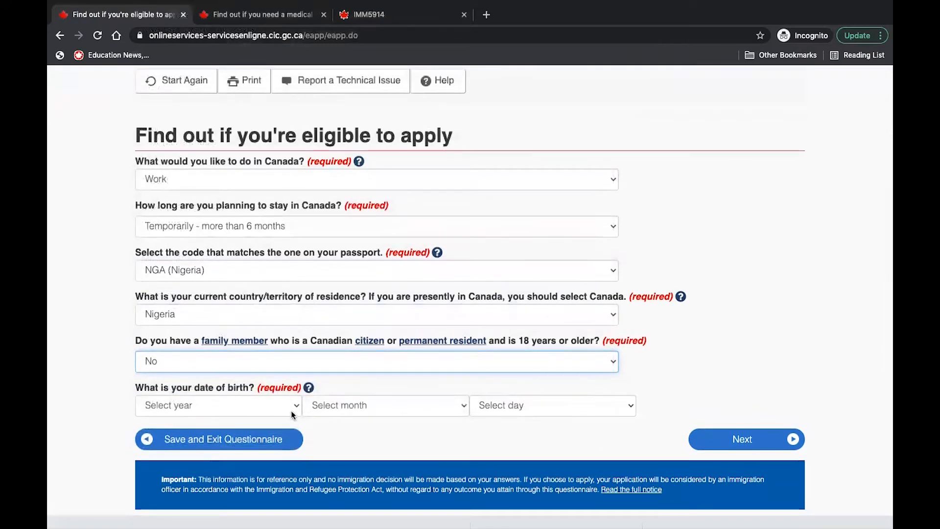
click(293, 410)
key(1)
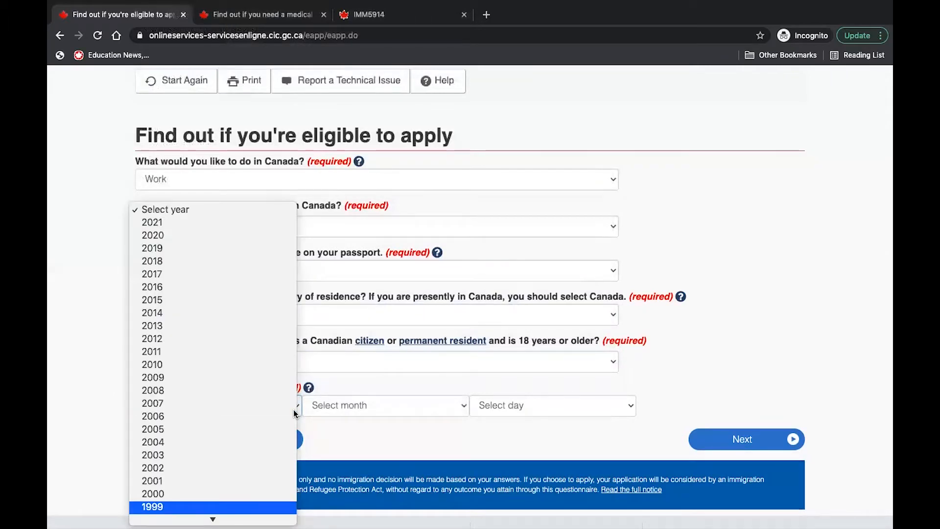
key(9)
key(9)
key(0)
key(Return)
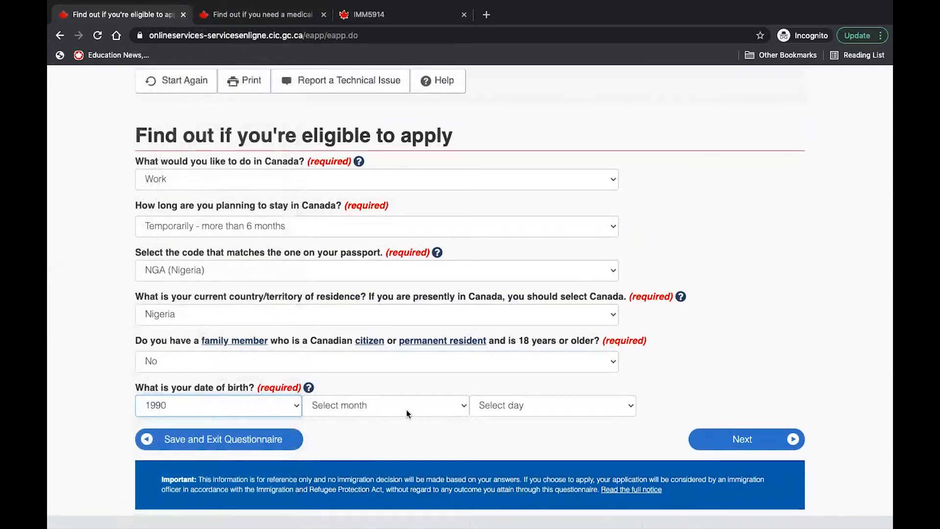
click(432, 413)
click(422, 454)
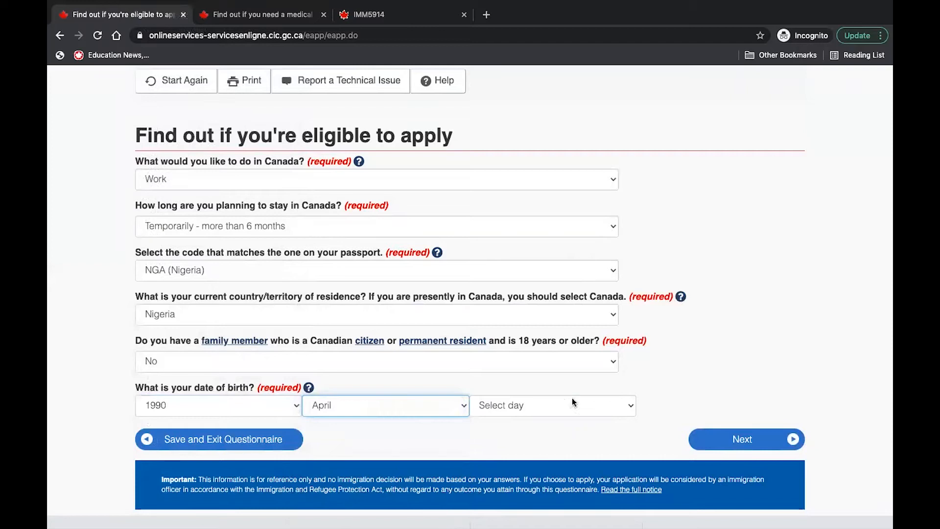
click(572, 403)
click(541, 465)
click(730, 435)
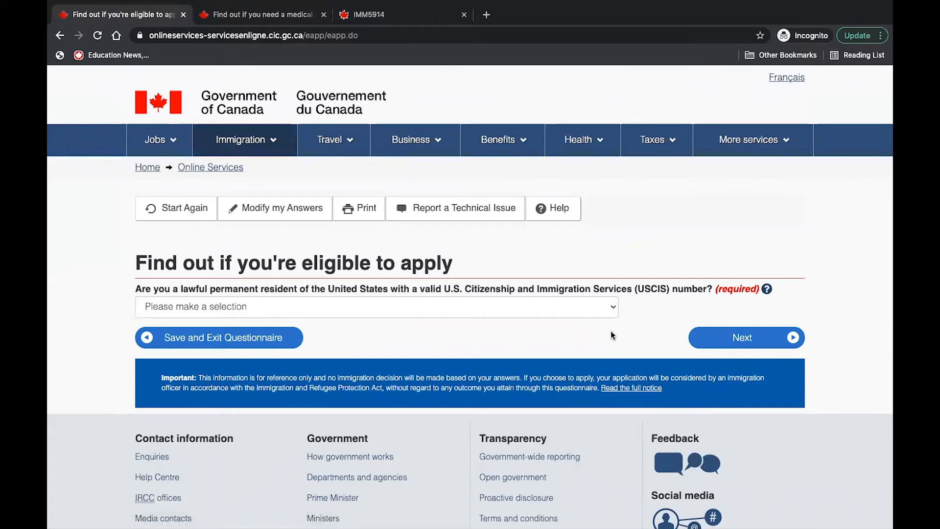
Answer No to being a lawful permanent resident of the United States with a valid USCIS number and continue
click(614, 308)
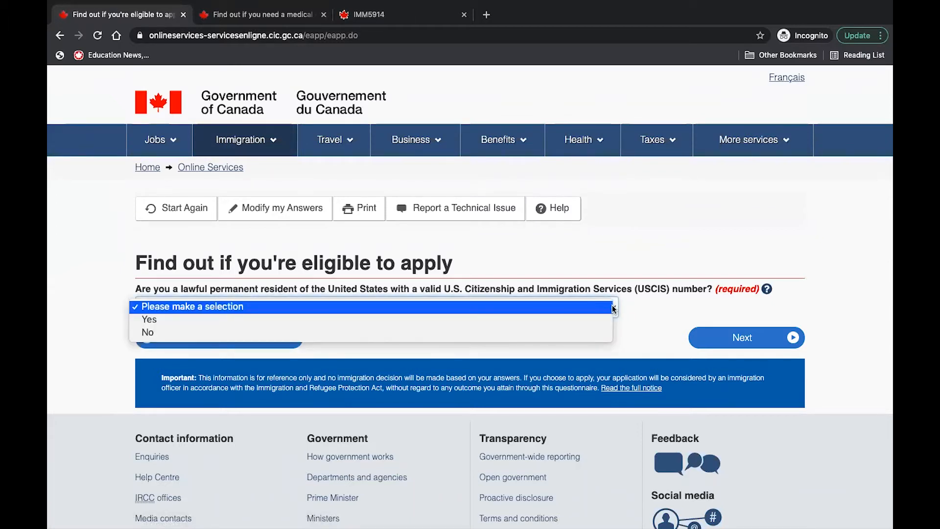
click(597, 331)
click(734, 338)
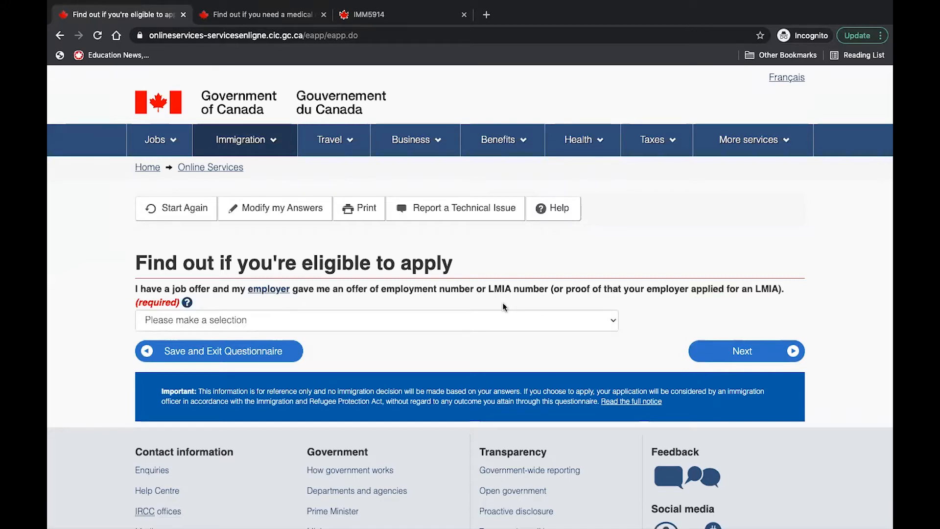
Answer Yes to having a job offer with an offer of employment or LMIA number, and give its status as Temporary - at least one year
click(595, 323)
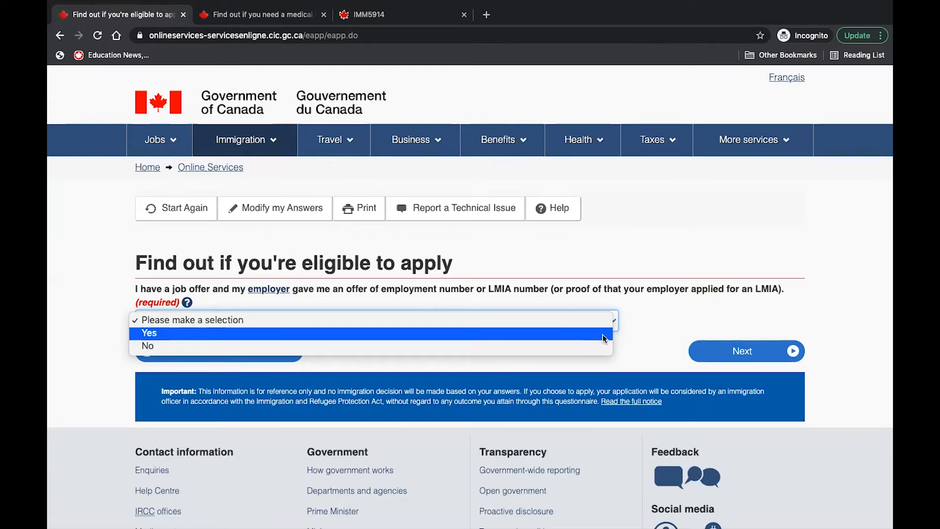
click(604, 334)
click(769, 356)
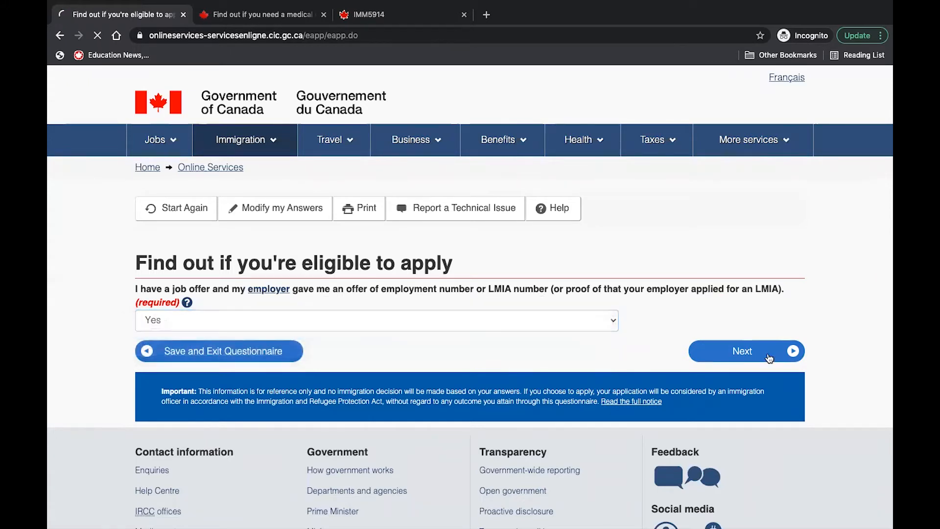
click(752, 342)
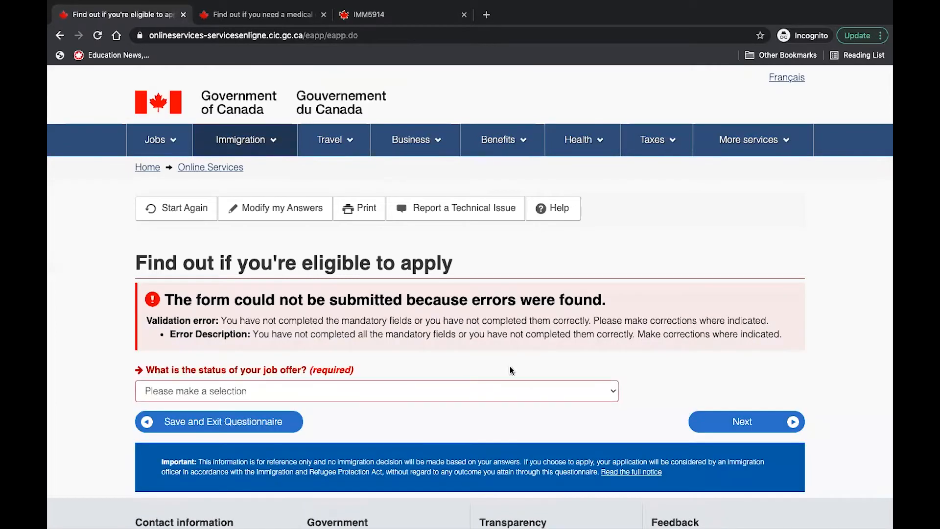
click(596, 394)
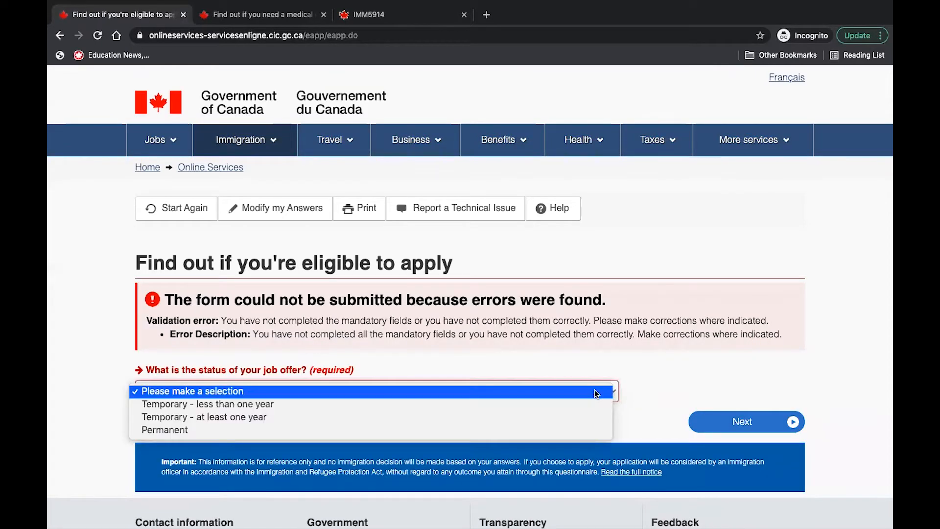
click(552, 417)
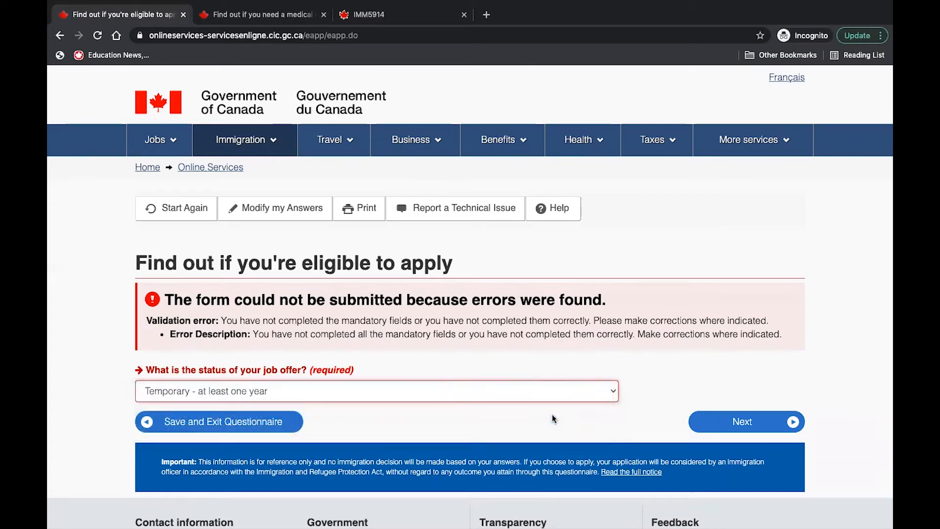
click(719, 429)
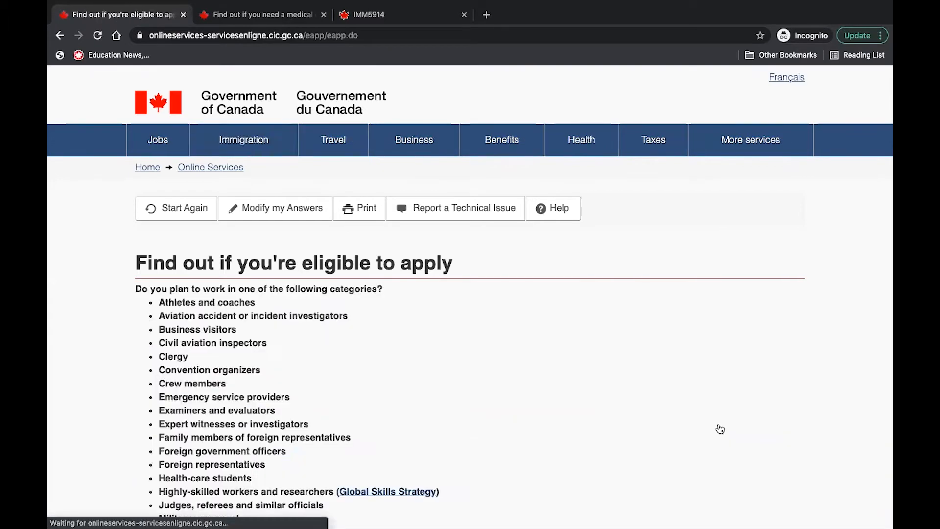
Answer No to working in one of the listed categories and No to coming under an active public policy or special measure
scroll(720, 429, down, 2)
scroll(719, 428, down, 1)
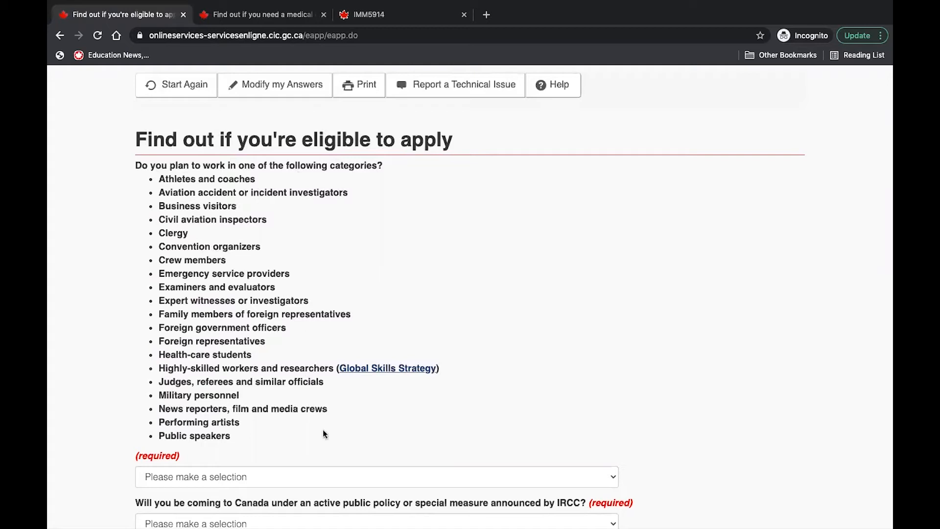
scroll(326, 437, down, 2)
click(609, 428)
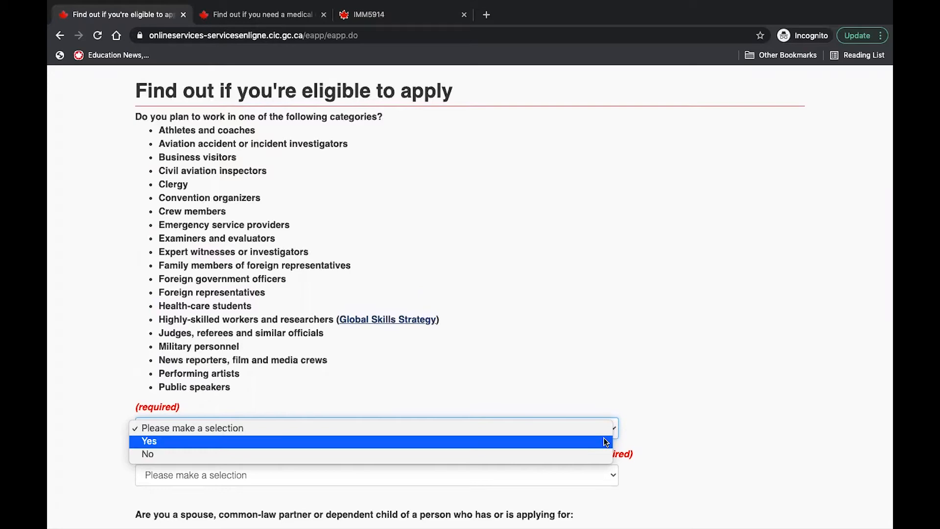
click(596, 453)
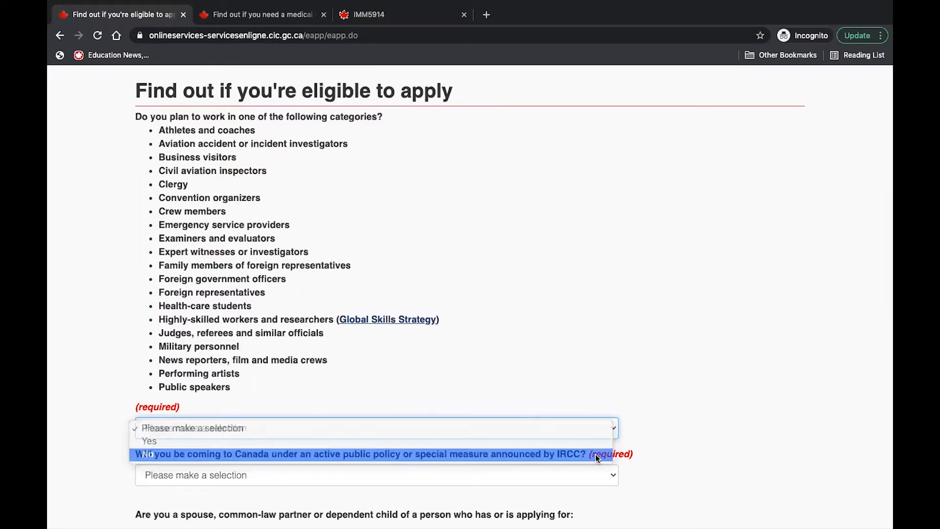
scroll(595, 451, down, 2)
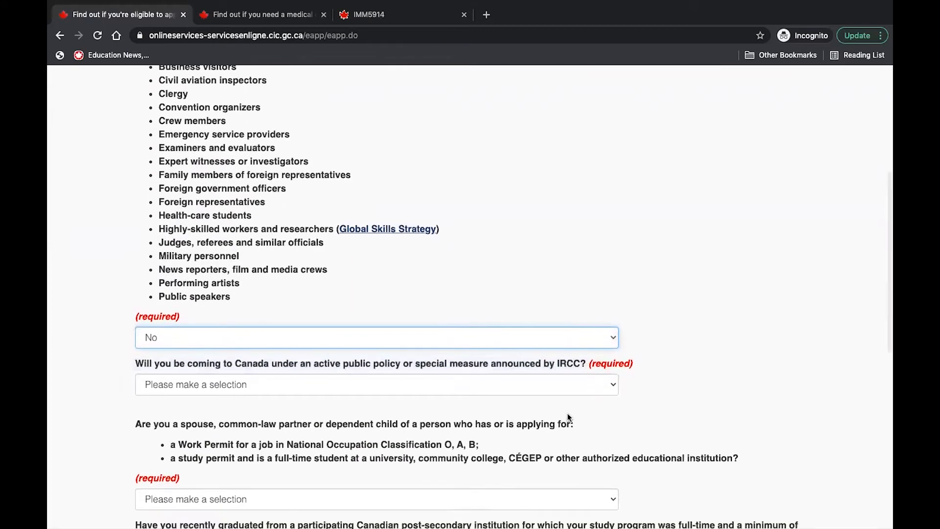
click(607, 386)
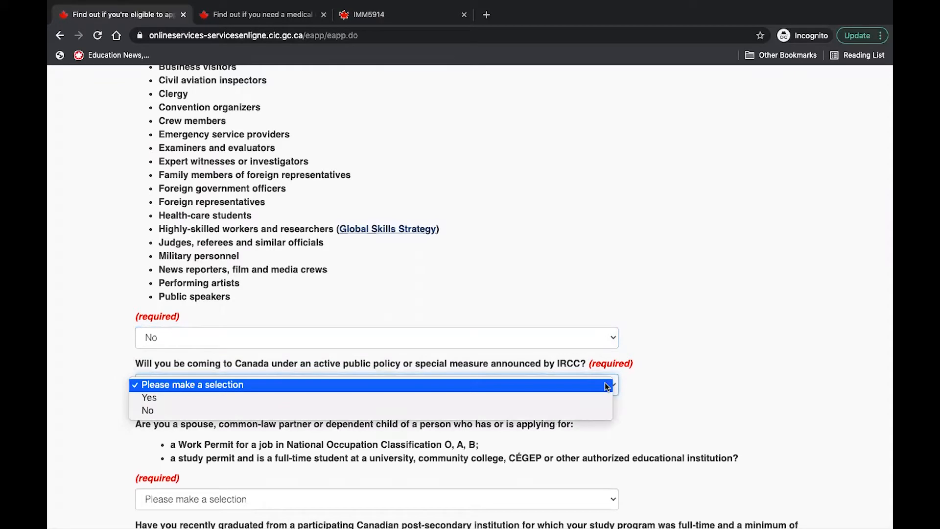
click(594, 410)
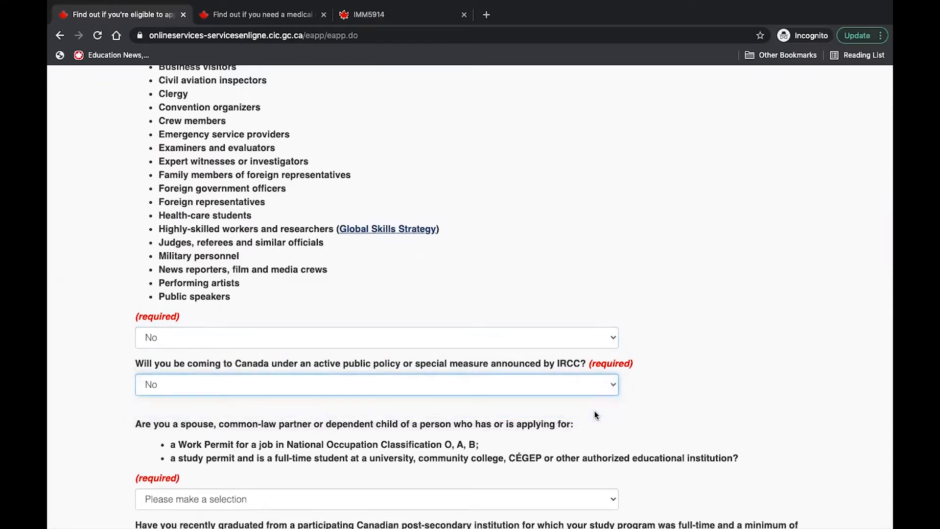
Answer No to being a spouse, common-law partner or dependent child of a work or study permit holder or applicant
scroll(398, 350, down, 3)
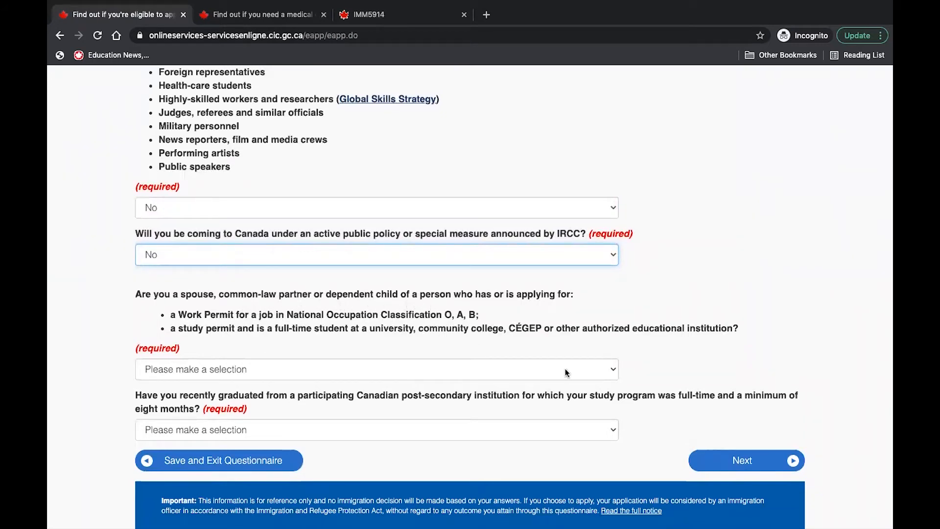
scroll(621, 351, up, 5)
scroll(621, 352, up, 1)
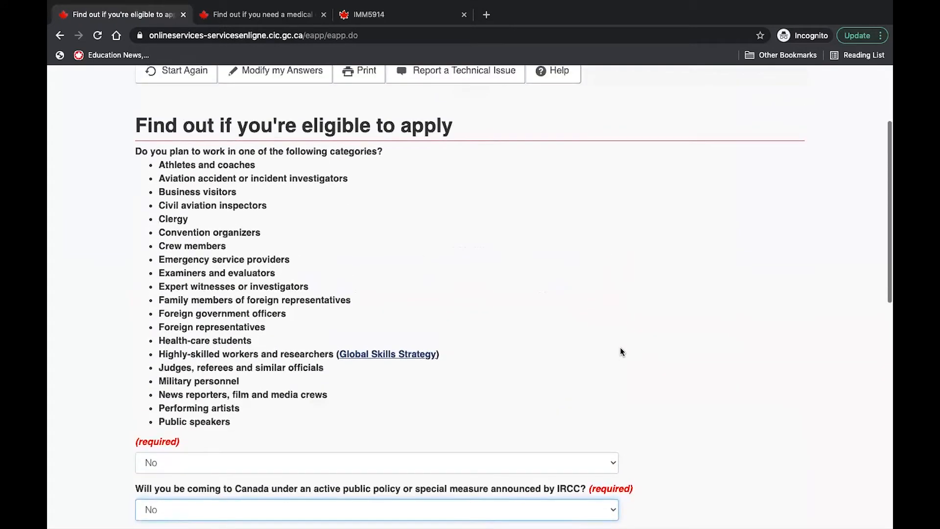
scroll(621, 351, down, 1)
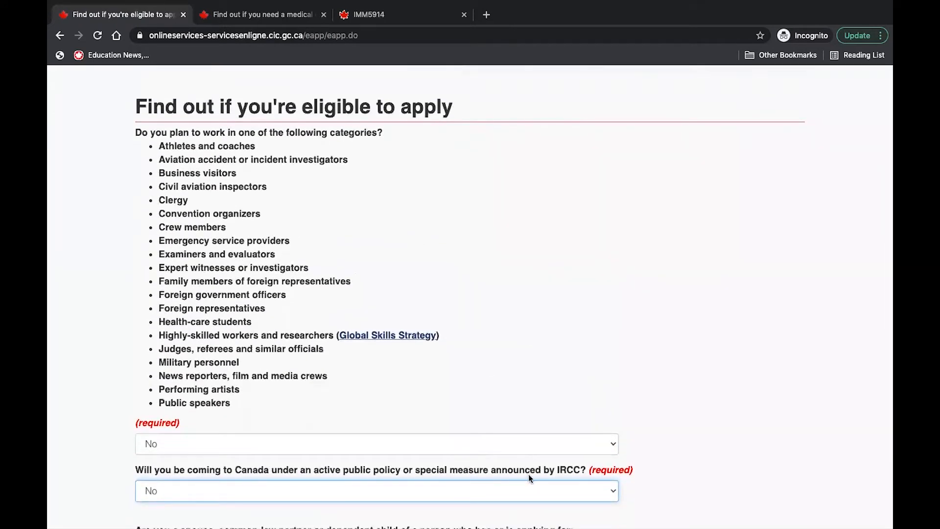
scroll(538, 455, down, 6)
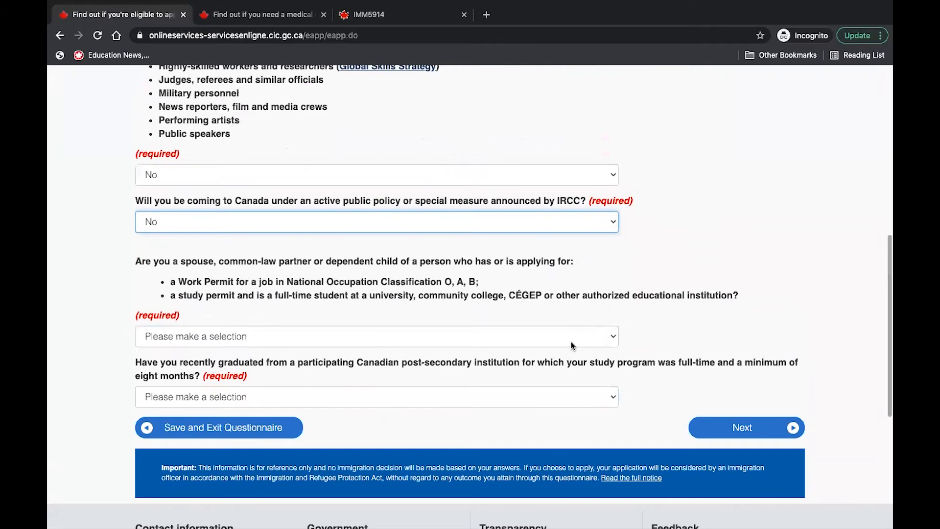
click(608, 341)
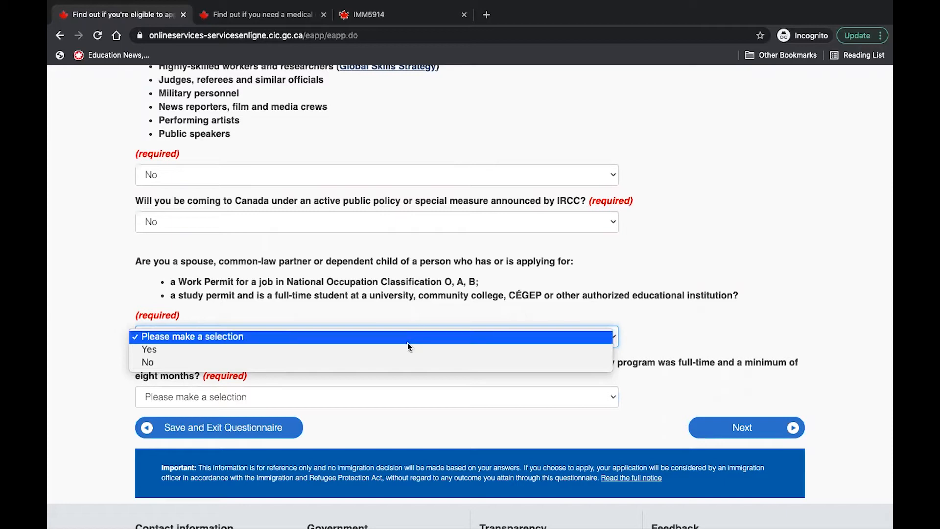
click(439, 363)
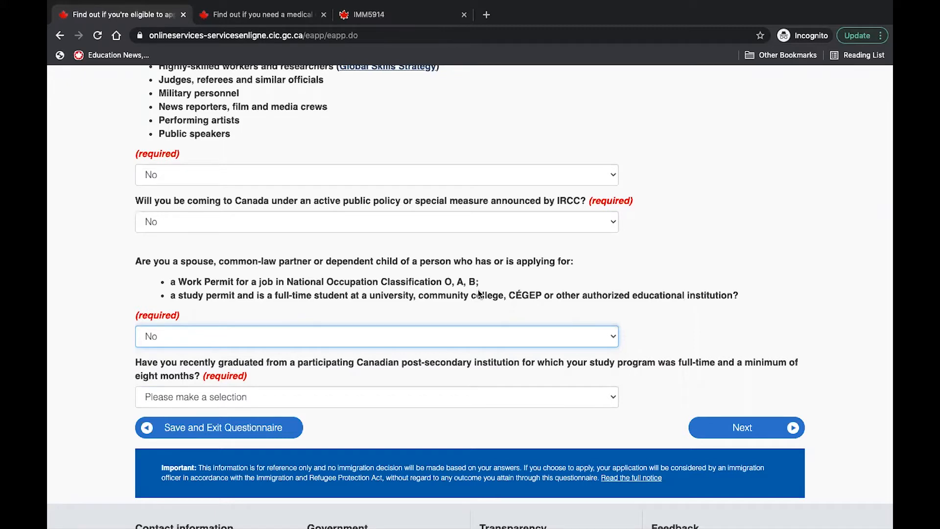
Answer No to having recently graduated from a participating Canadian post-secondary institution and continue to the next questions
scroll(479, 292, up, 4)
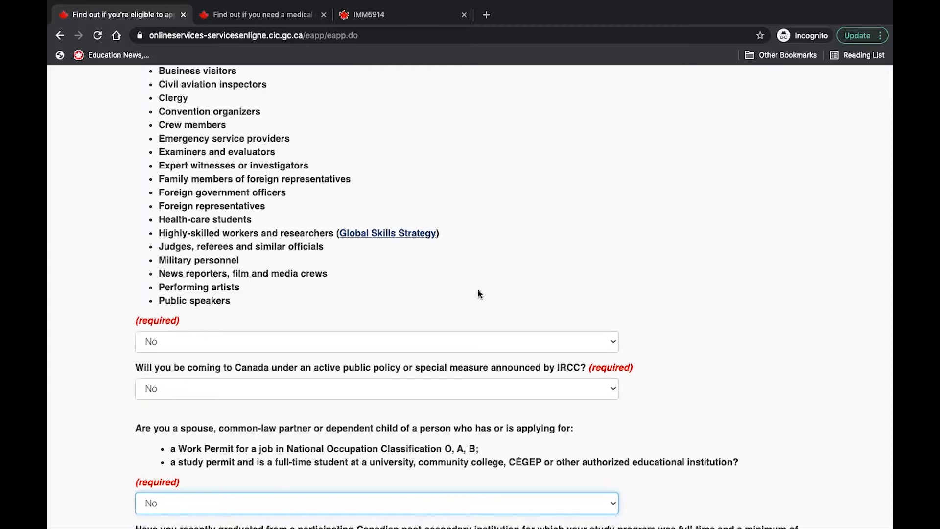
scroll(478, 290, down, 5)
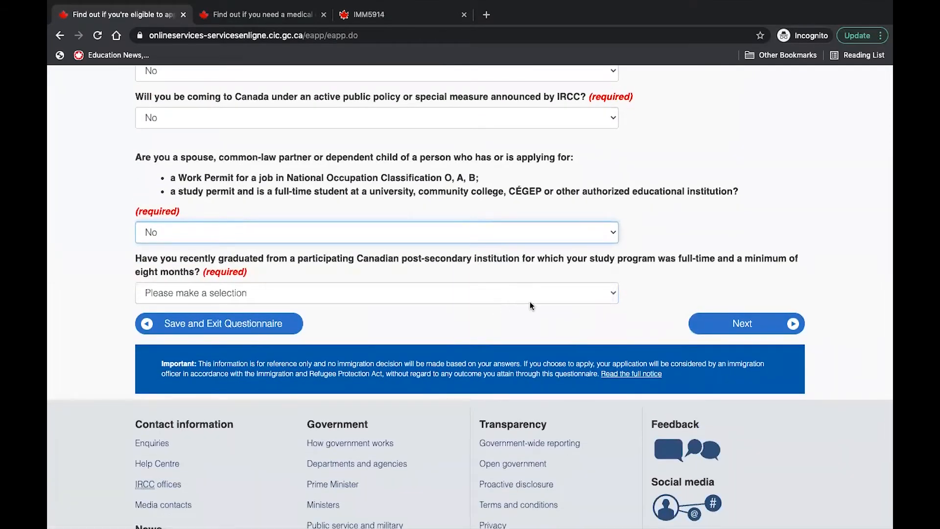
click(612, 294)
click(567, 318)
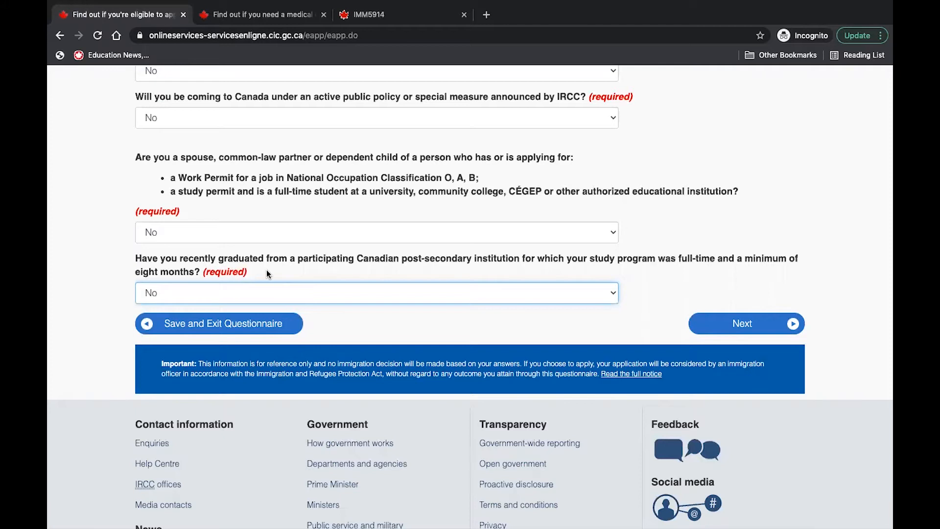
click(305, 295)
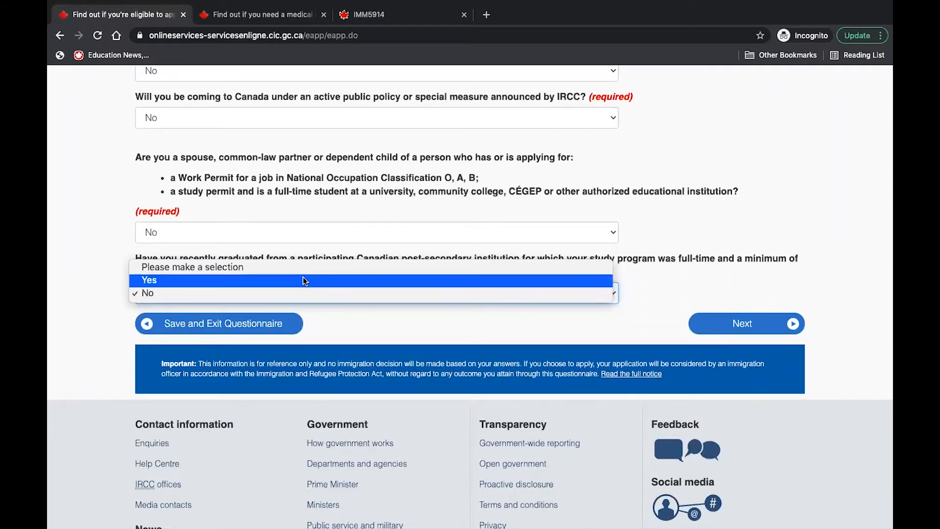
click(372, 292)
click(721, 328)
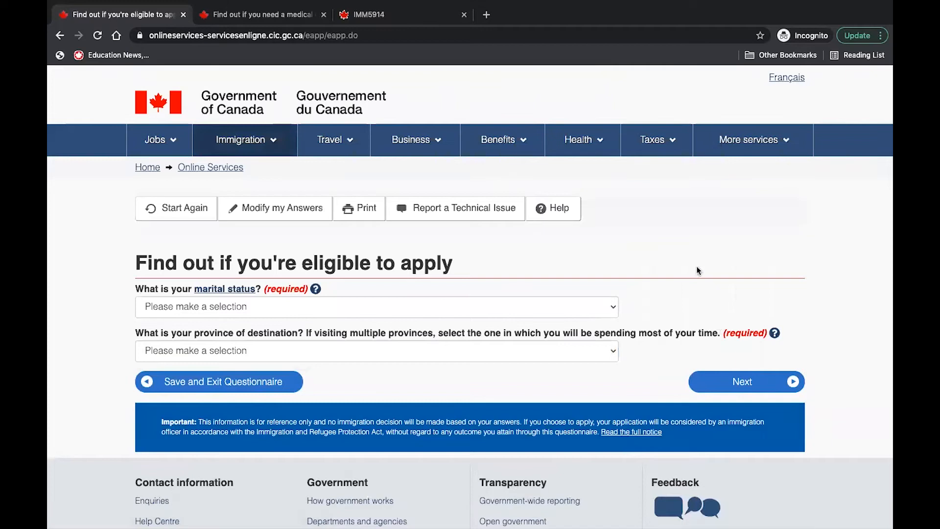
Set the marital status to Never Married/Single and the province of destination to Ontario, and proceed to the eligibility results
click(614, 306)
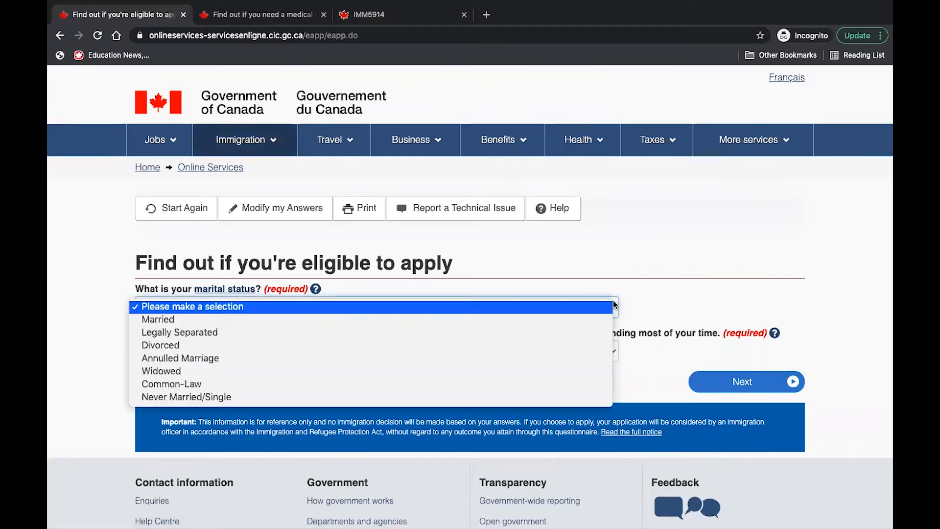
click(553, 400)
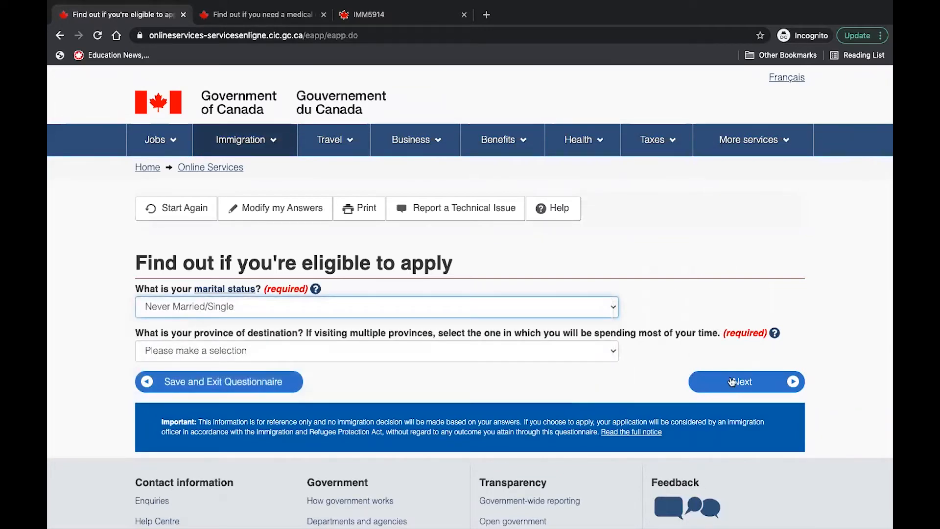
click(613, 351)
click(543, 465)
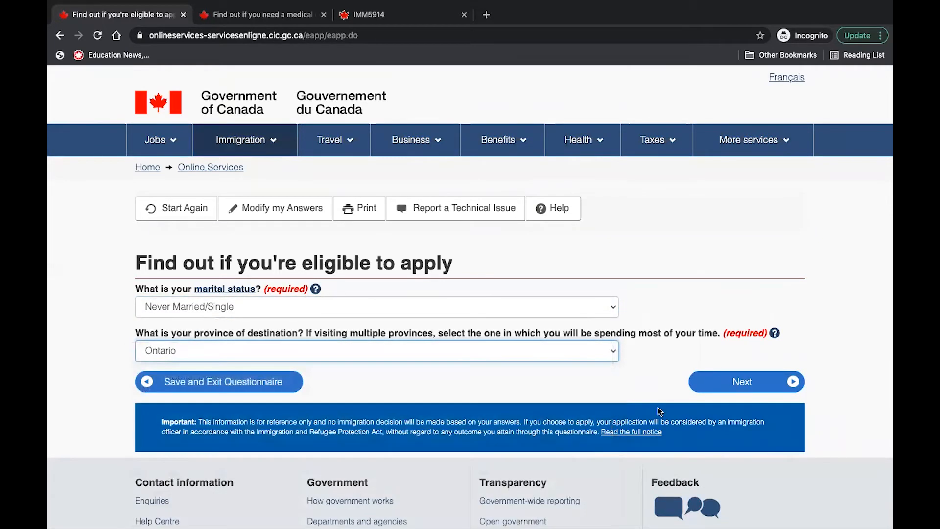
click(706, 381)
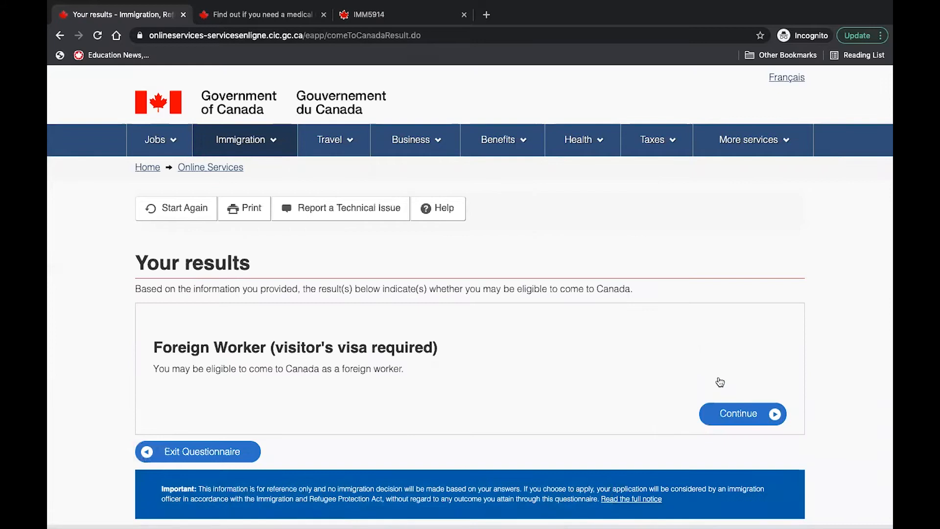
scroll(719, 381, down, 1)
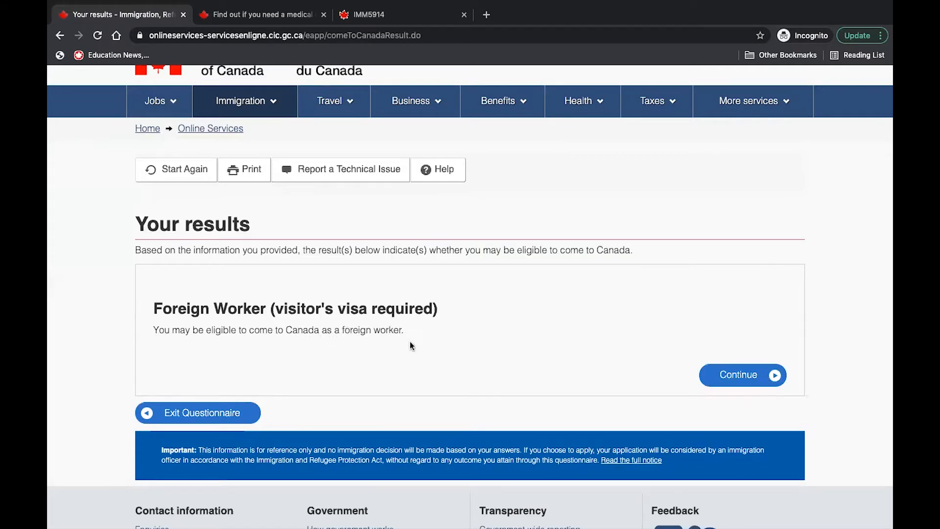
Continue with the Foreign Worker (visitor's visa required) result and start the questions for the personal checklist
click(742, 376)
scroll(744, 384, down, 2)
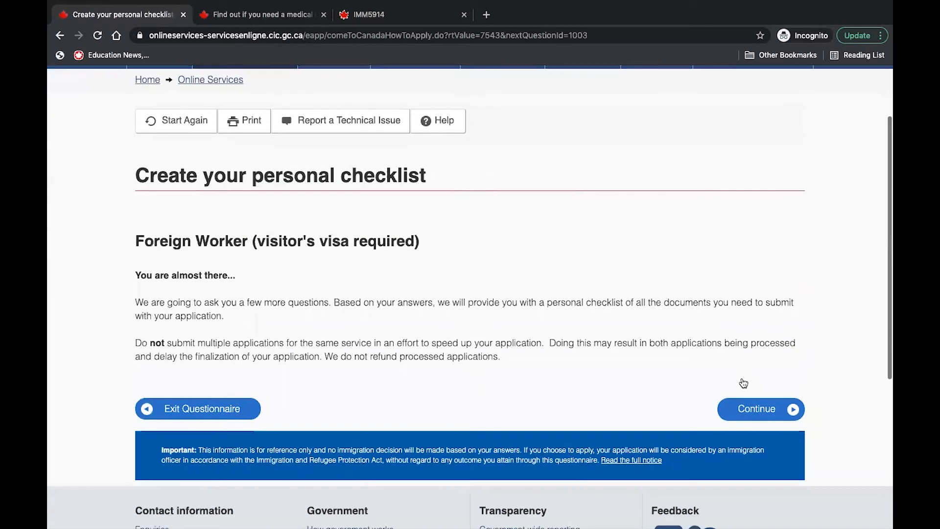
click(767, 416)
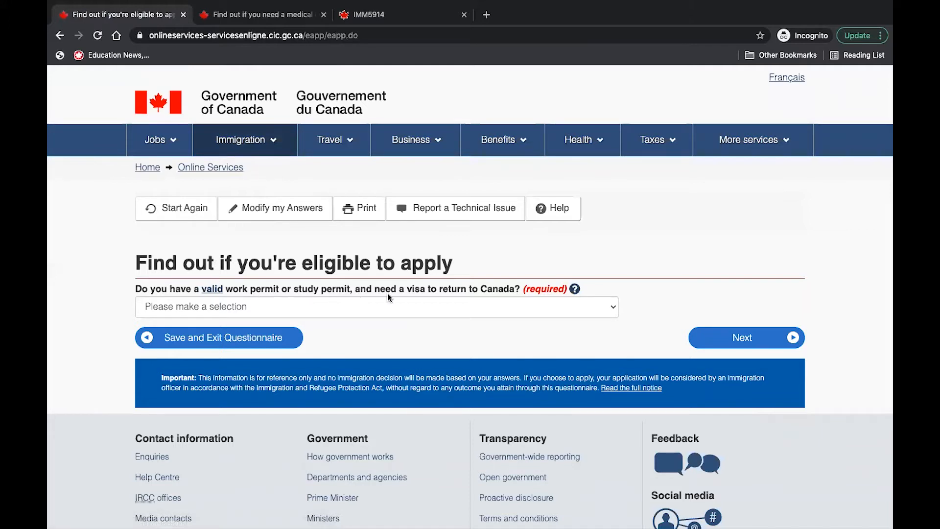
Answer No to holding a valid work or study permit and choose a work permit with a Labour Market Impact Assessment
click(608, 314)
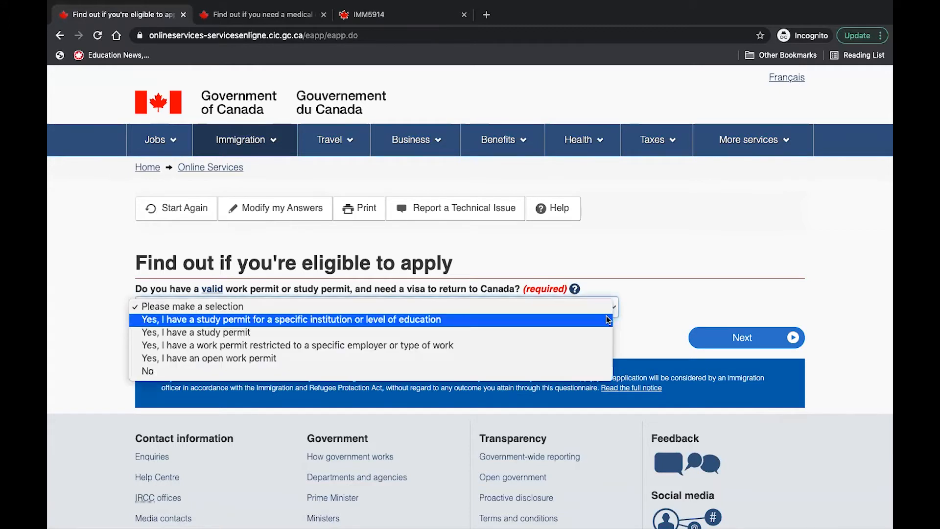
click(422, 376)
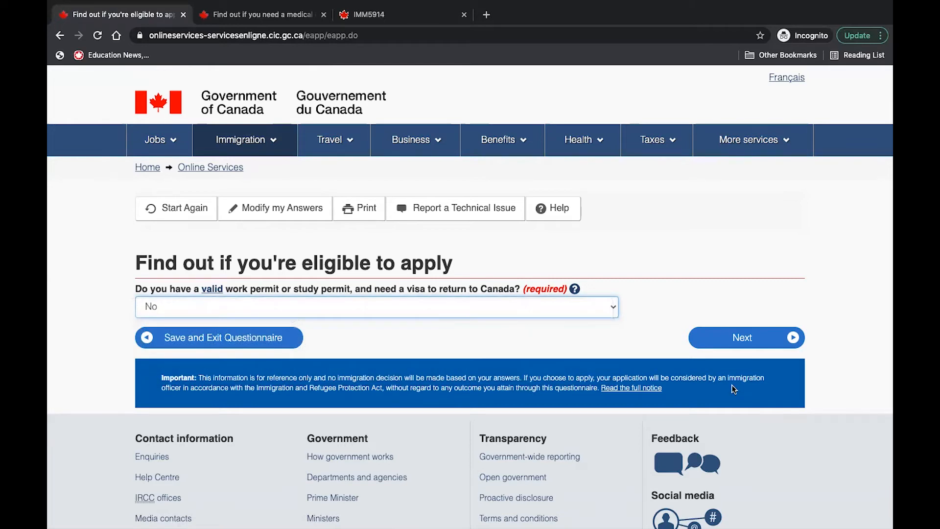
click(724, 339)
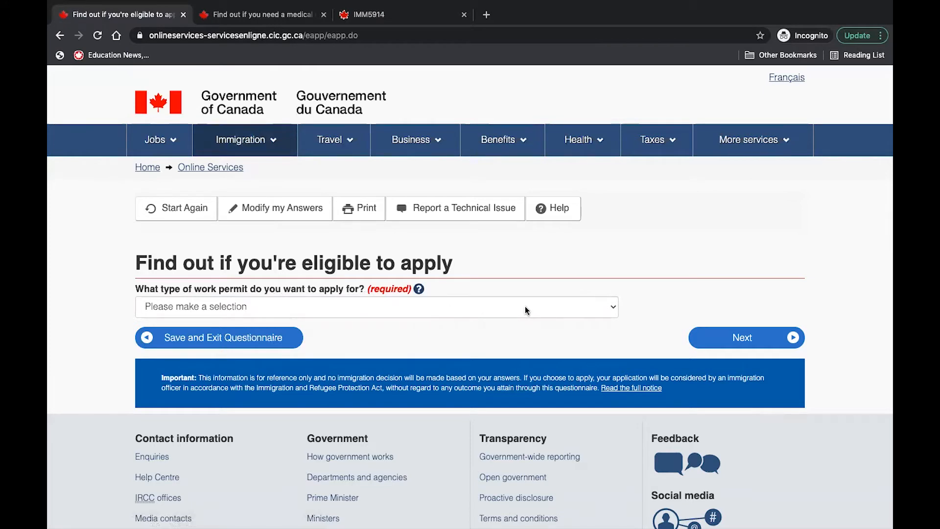
click(611, 307)
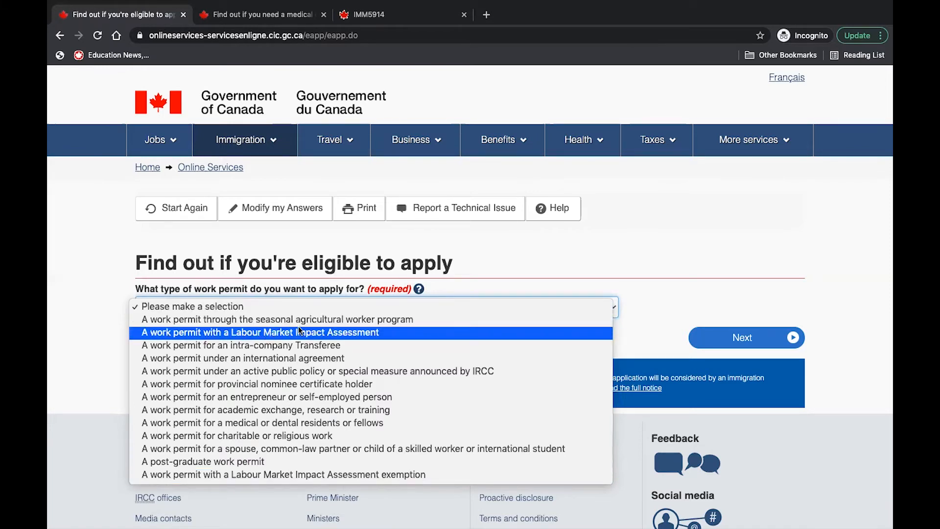
click(334, 332)
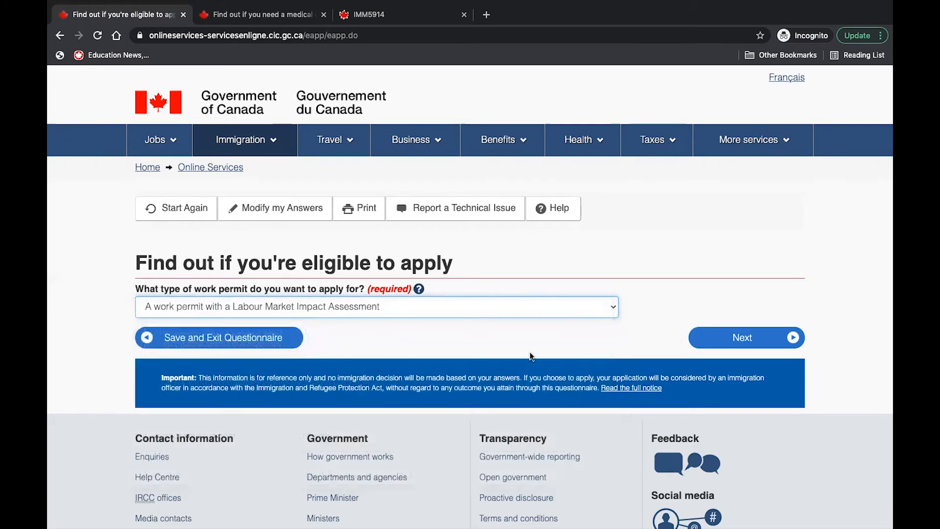
click(725, 340)
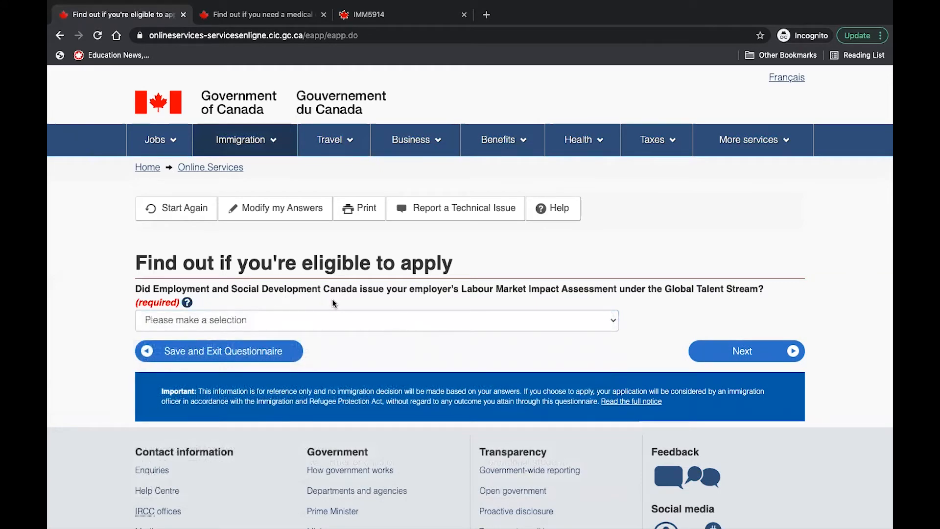
Answer Yes to the Global Talent Stream question and No to having to become a member of a professional association in Canada
click(609, 321)
click(553, 333)
click(741, 351)
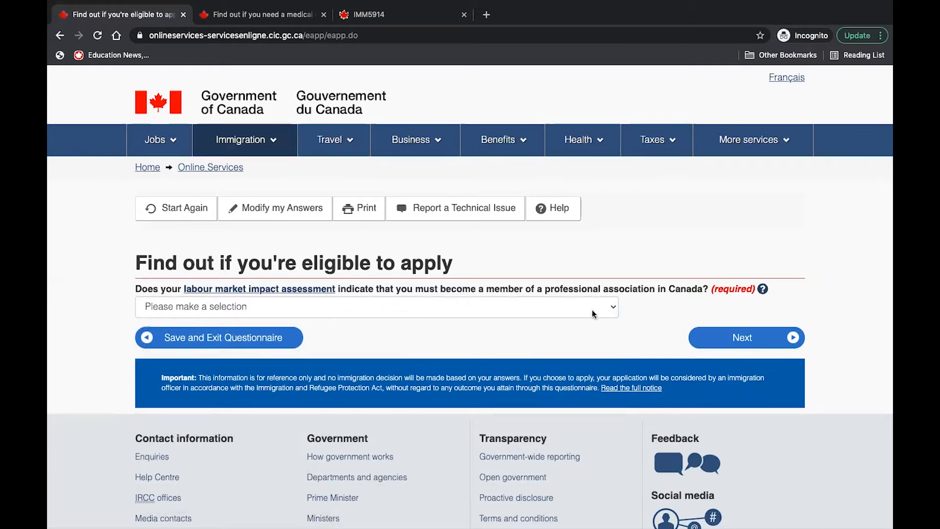
click(609, 307)
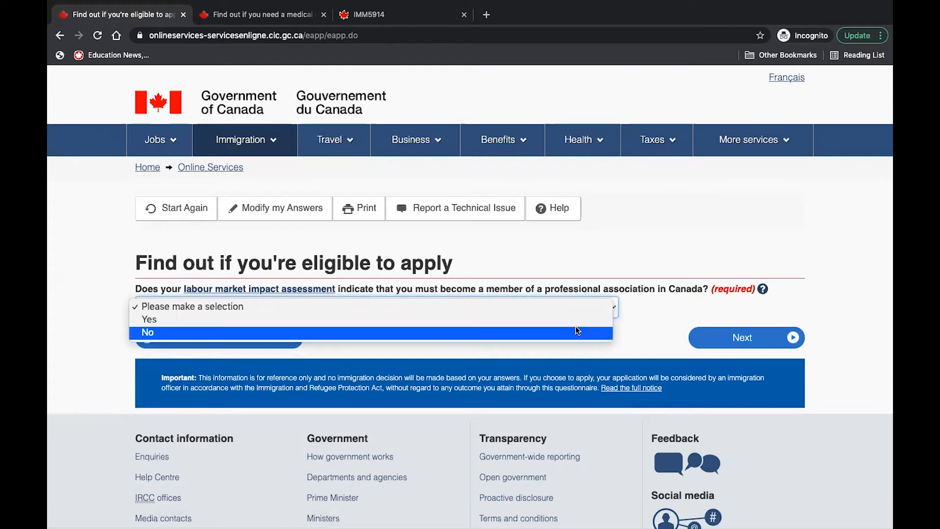
click(578, 331)
click(736, 345)
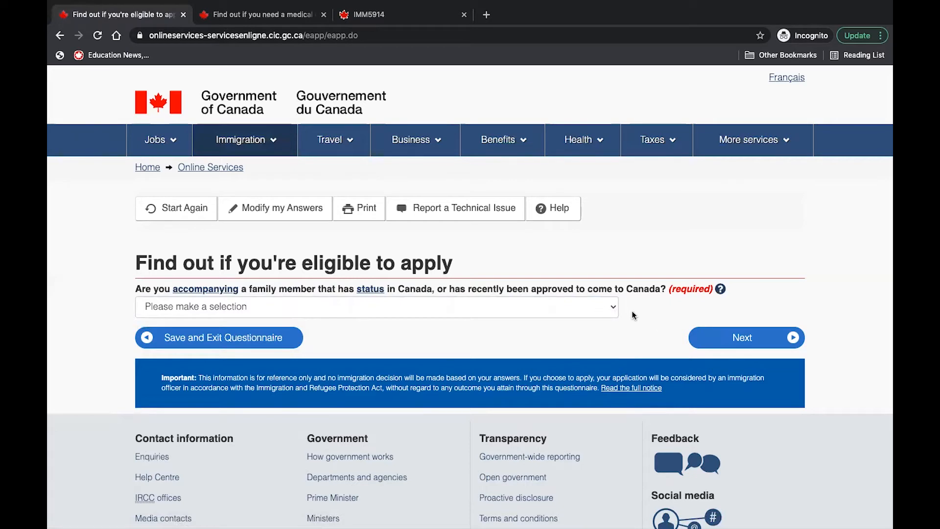
Answer No to accompanying a family member with status in Canada and No to any criminal offence, arrest or charge
click(610, 308)
click(586, 336)
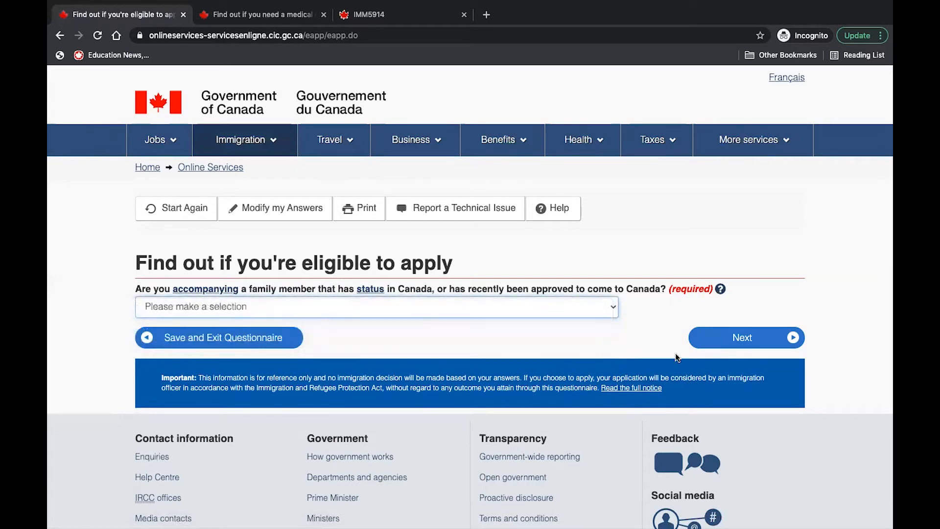
click(747, 341)
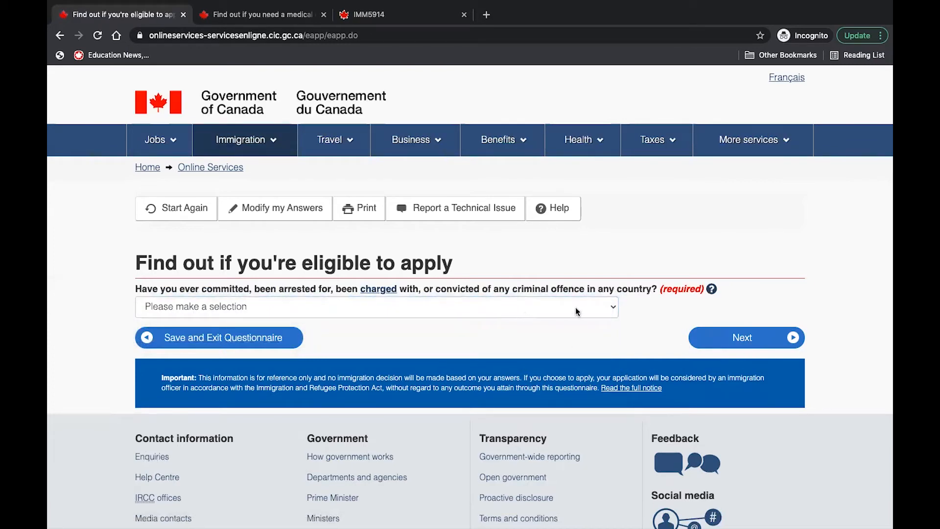
click(610, 307)
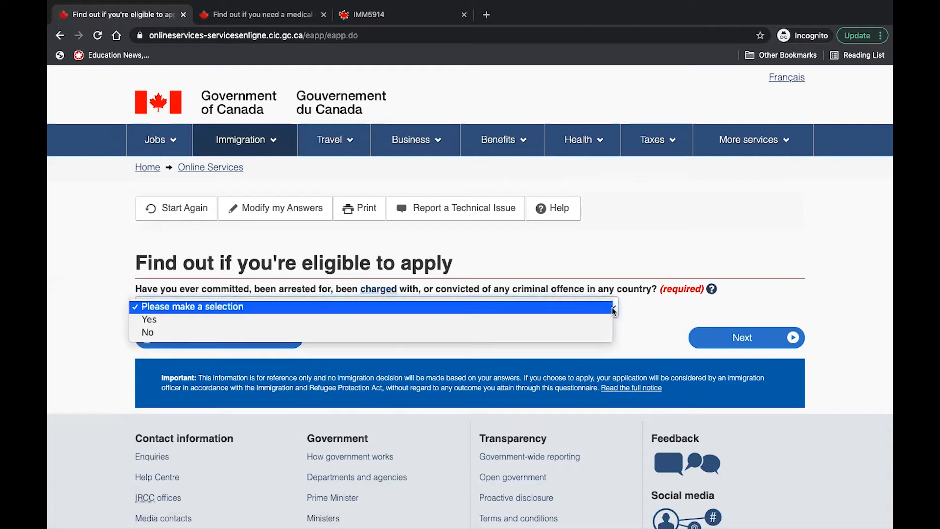
click(587, 330)
click(748, 340)
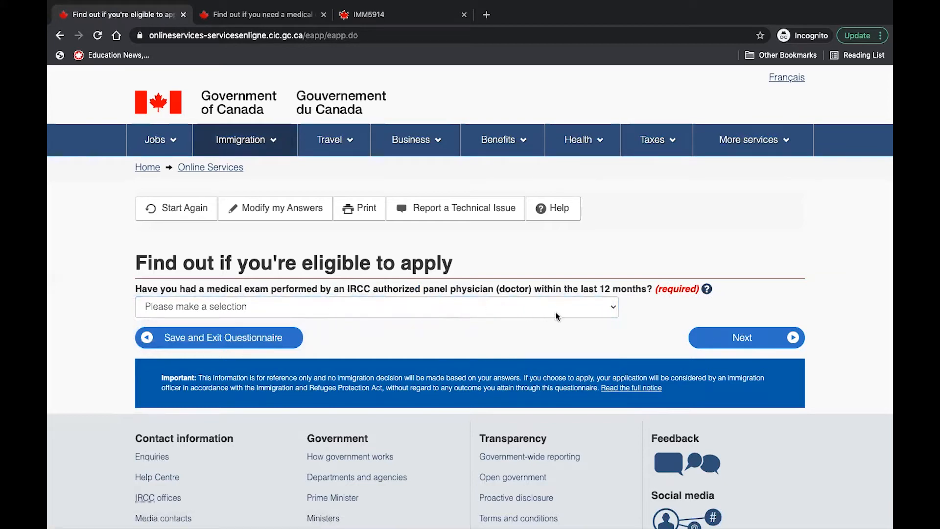
Answer No to having had a medical exam by an IRCC panel physician within the last 12 months and continue
click(613, 308)
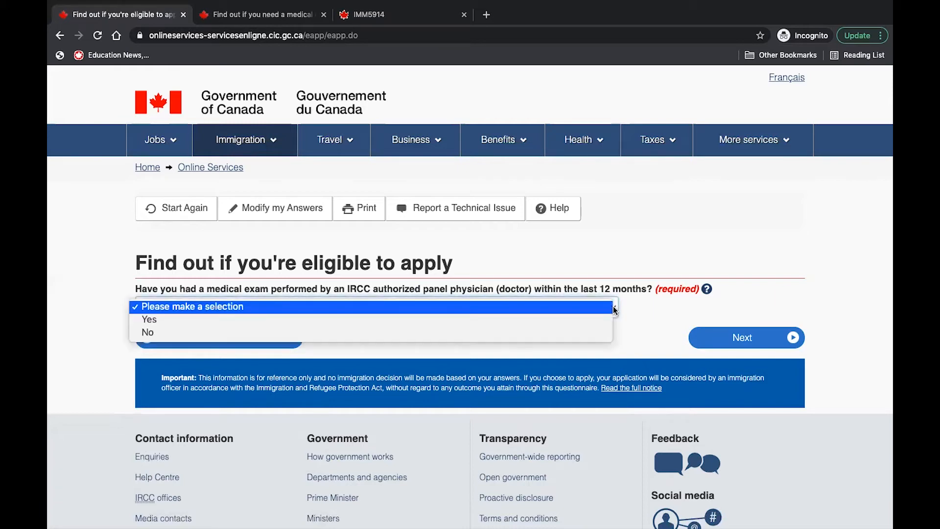
click(598, 333)
click(739, 339)
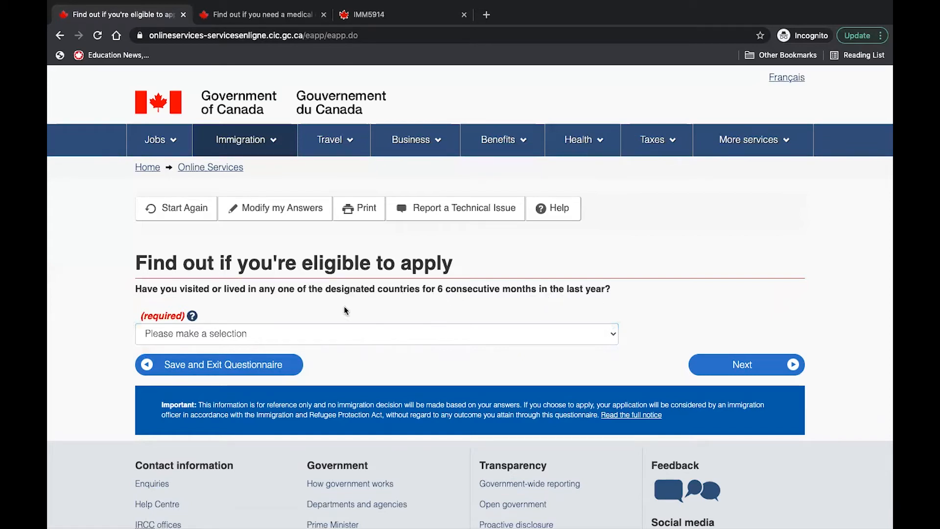
Check the help for the designated countries question and look through the web page listing medical exam requirements by country
click(192, 315)
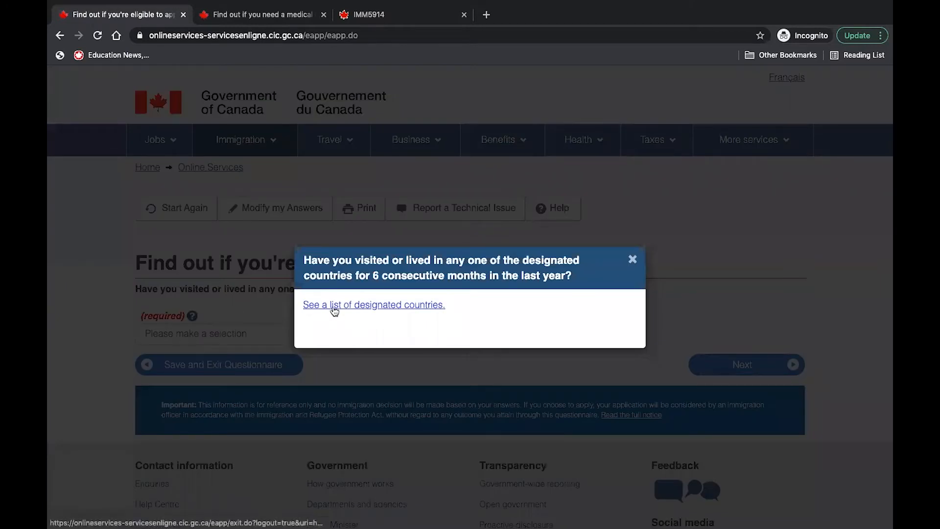
click(632, 259)
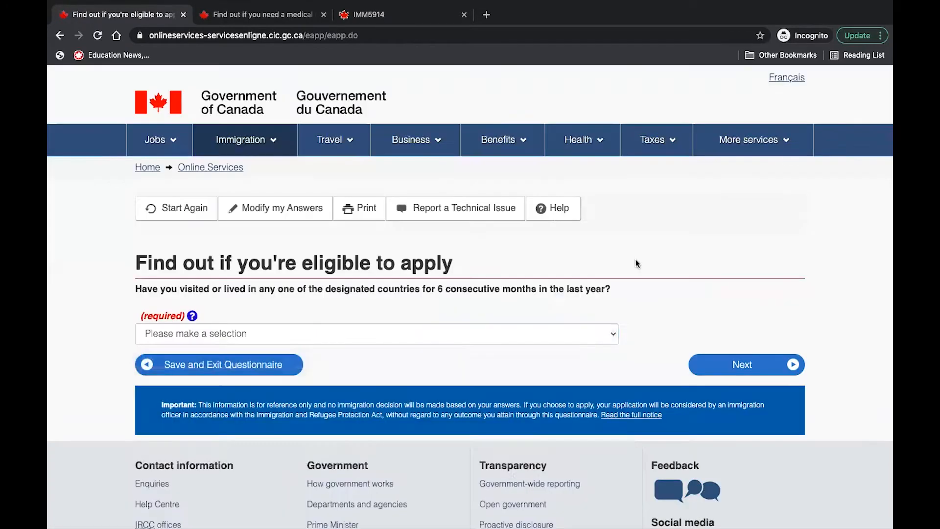
click(258, 15)
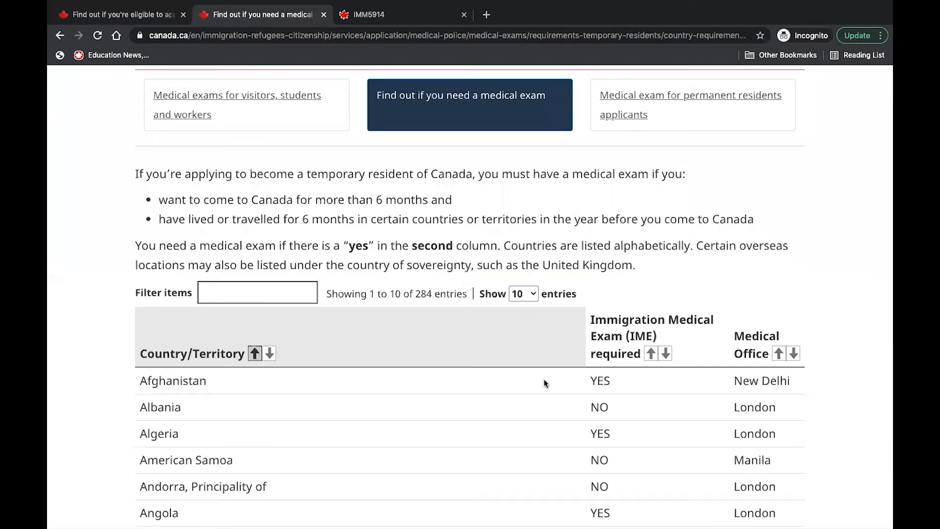
scroll(545, 383, down, 2)
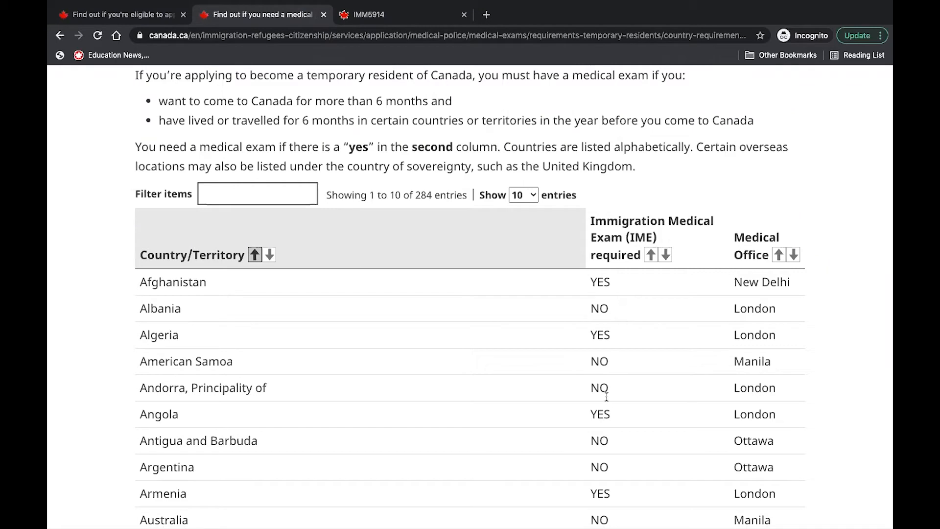
scroll(606, 406, down, 2)
scroll(606, 404, down, 2)
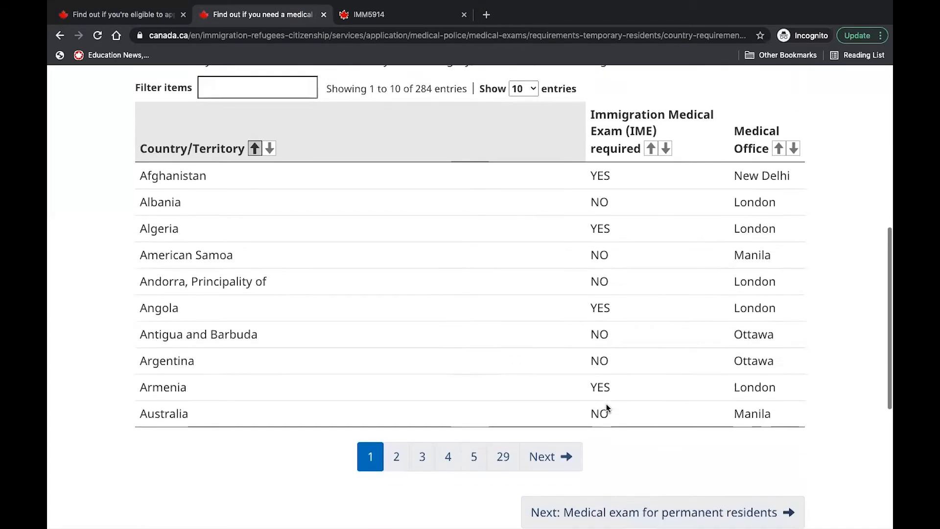
Filter the country list by "nigeria" to check its medical exam requirement, and clear the filter
scroll(557, 374, up, 5)
click(217, 208)
text(ni)
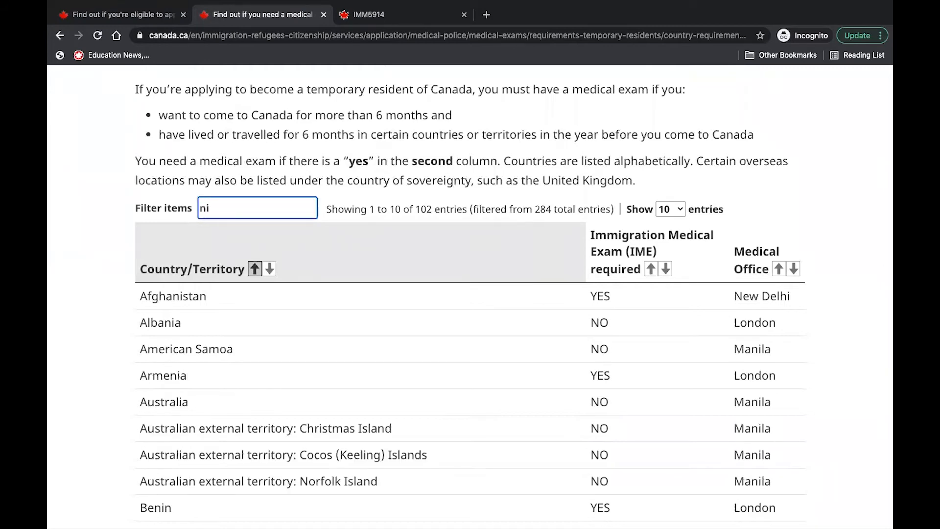
text(geria)
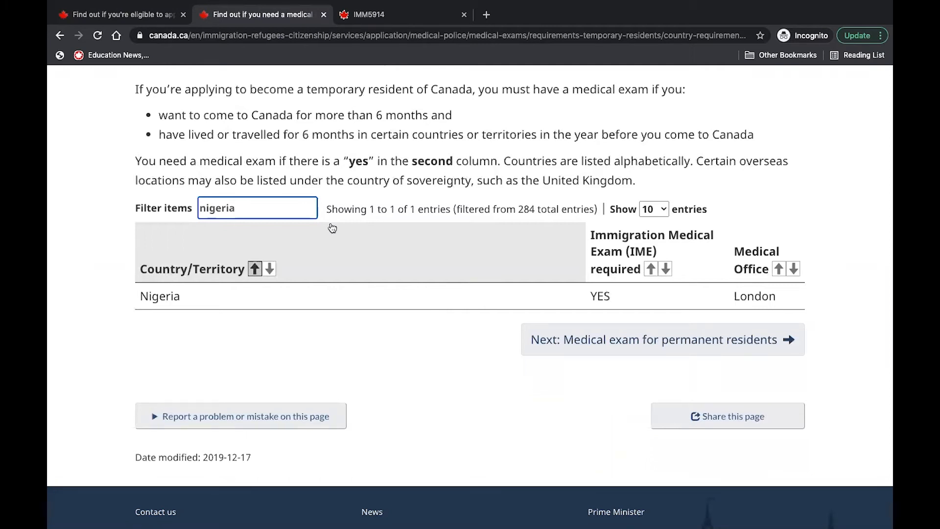
key(BackSpace)
key(BackSpace)
key(BackSpace)
key(BackSpace)
key(BackSpace)
key(BackSpace)
key(BackSpace)
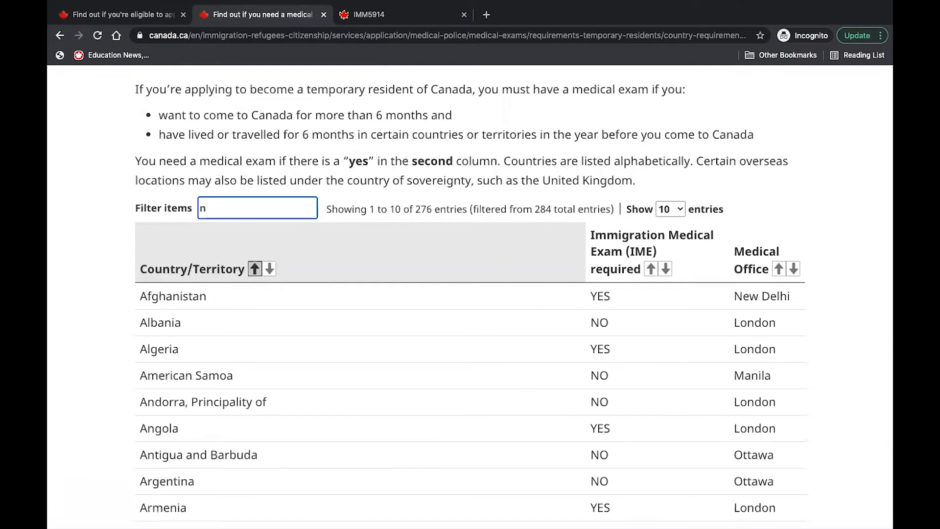
Return to the questionnaire, answer Yes to six consecutive months in a designated country, and continue past the medical exam notice
click(118, 15)
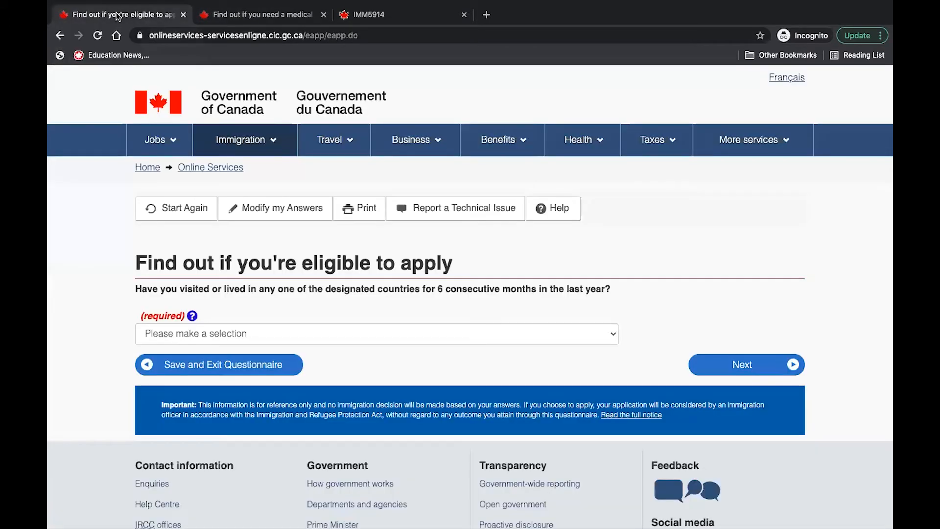
click(614, 335)
click(579, 349)
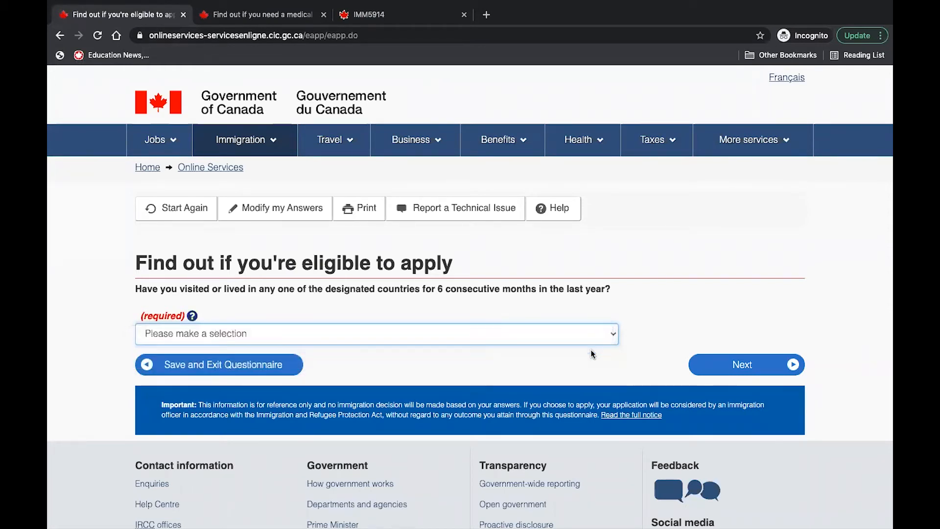
click(748, 362)
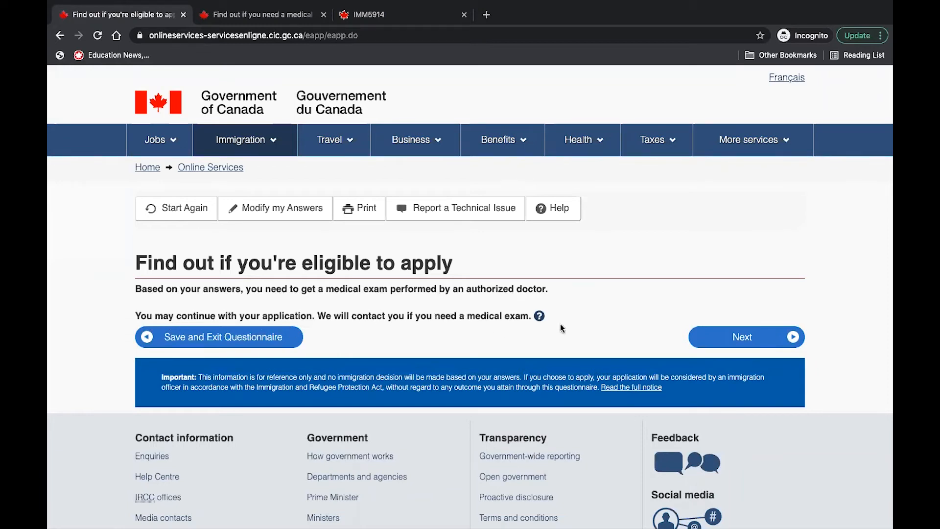
click(720, 339)
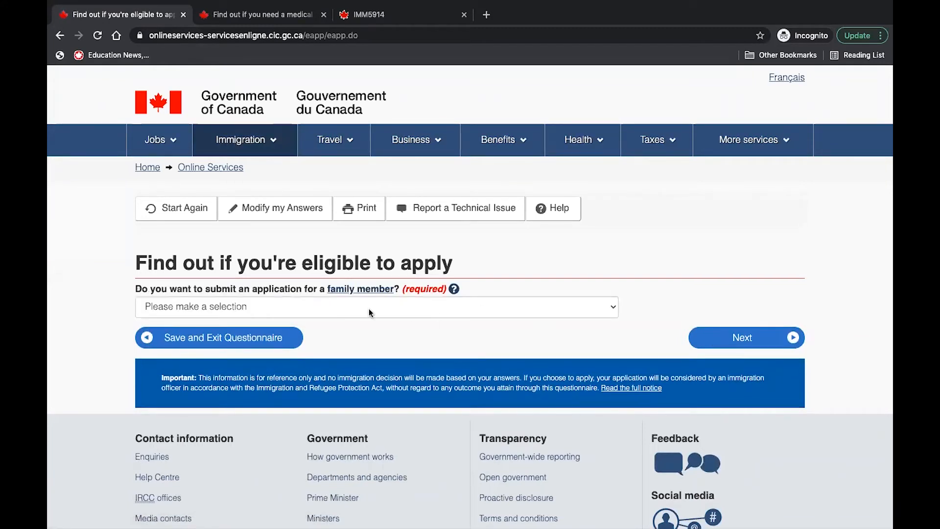
Answer No to submitting an application for a family member and No to giving someone access to the application
click(614, 310)
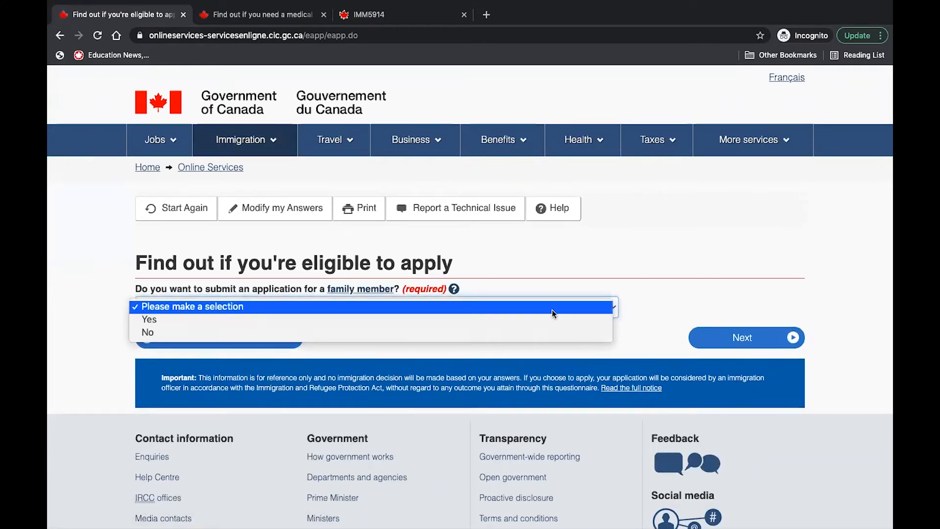
click(280, 333)
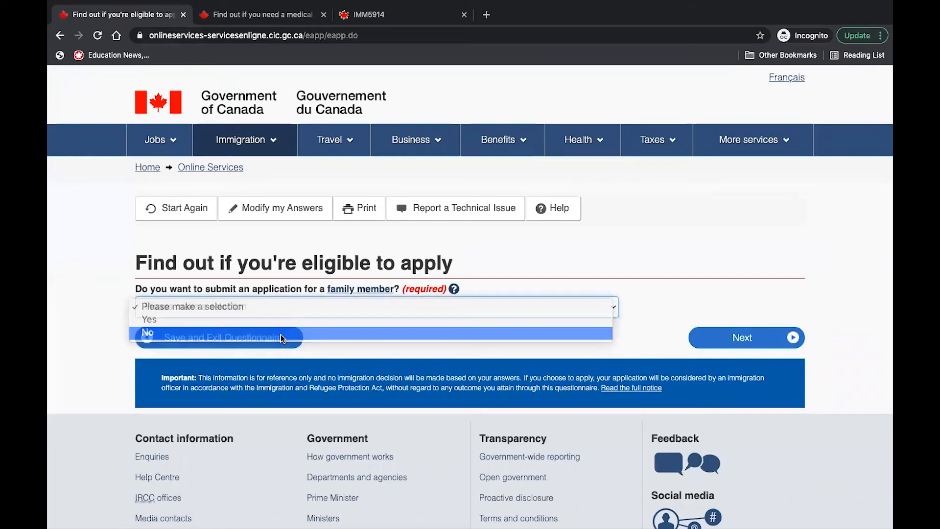
click(745, 340)
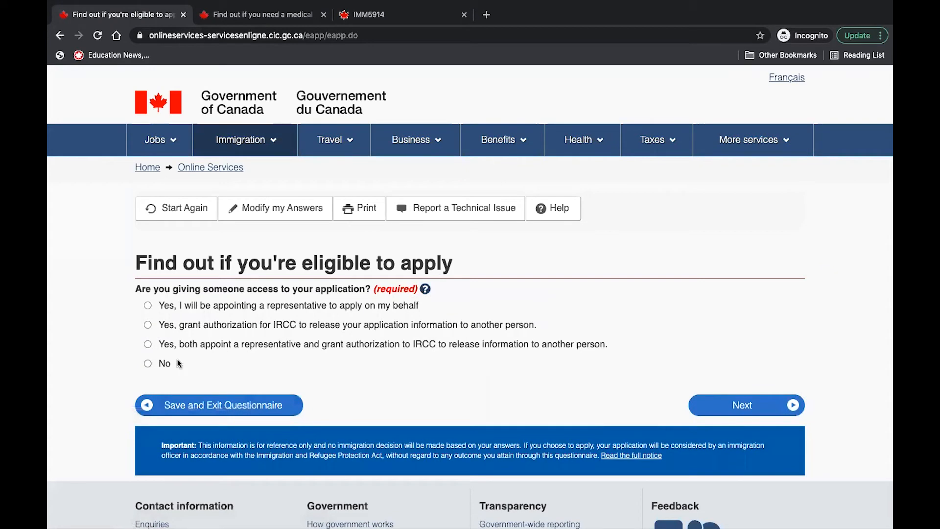
click(148, 364)
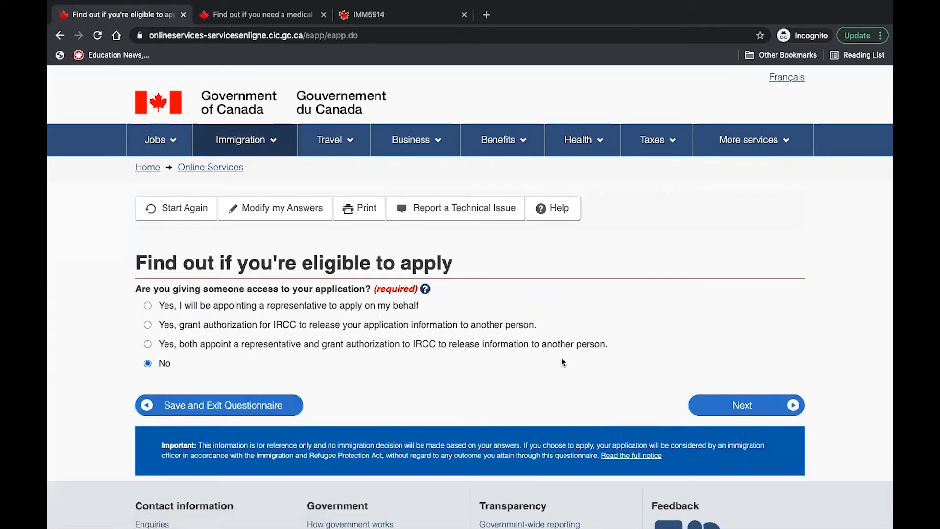
click(729, 404)
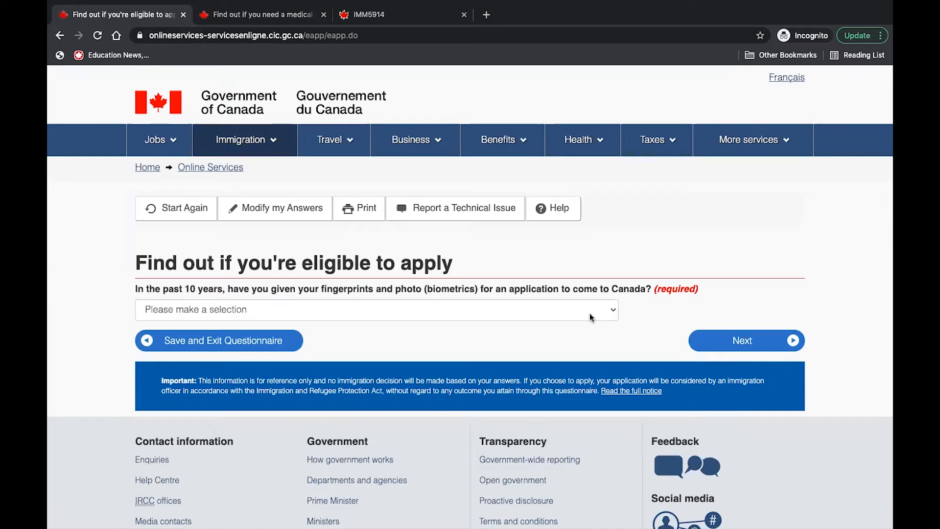
Answer No to having given biometrics in the past 10 years and choose to pay the application fees
click(615, 313)
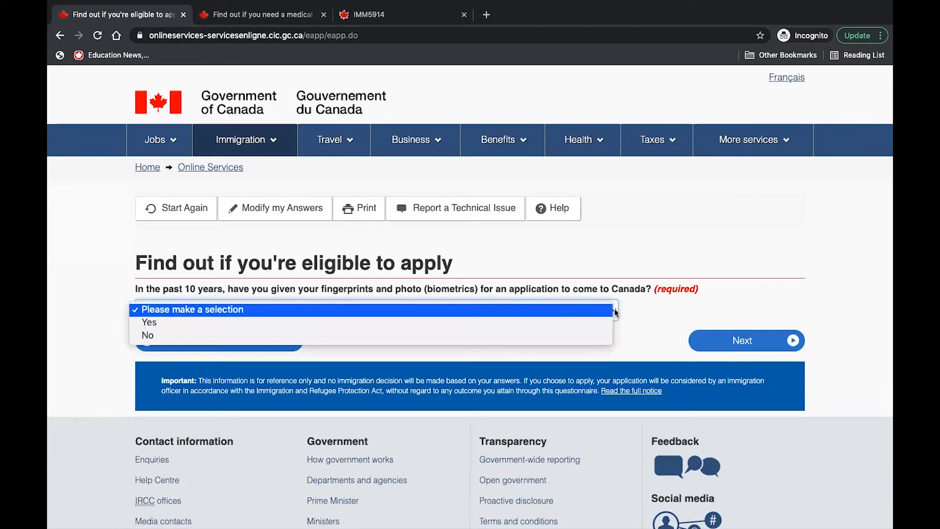
click(603, 332)
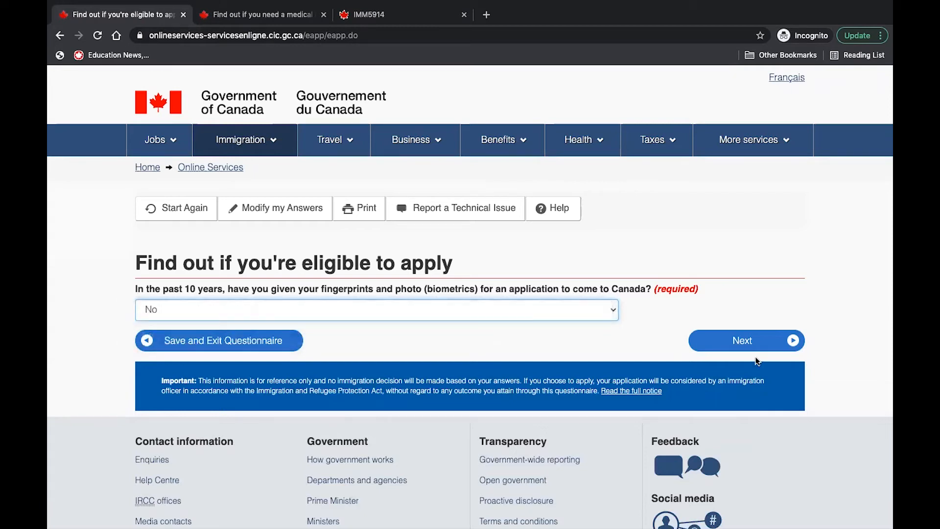
click(755, 349)
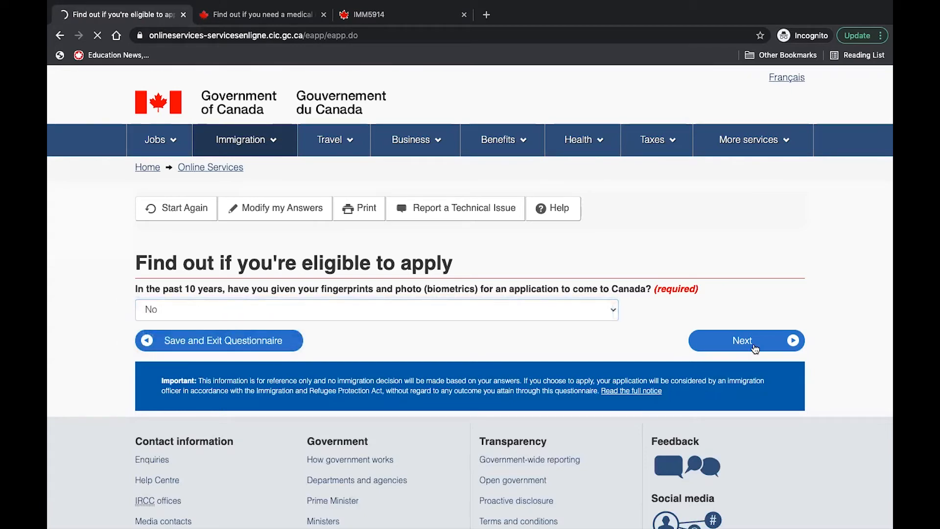
click(755, 349)
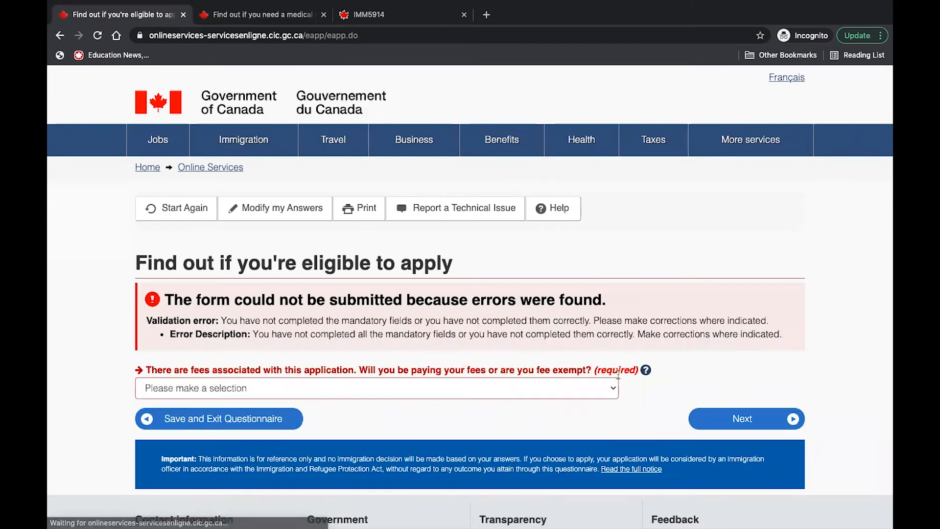
click(594, 389)
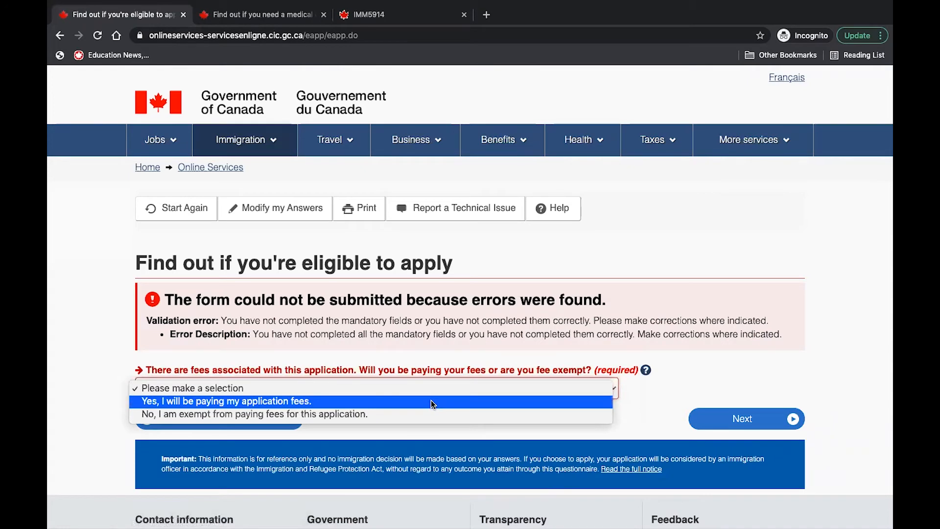
click(431, 400)
click(742, 425)
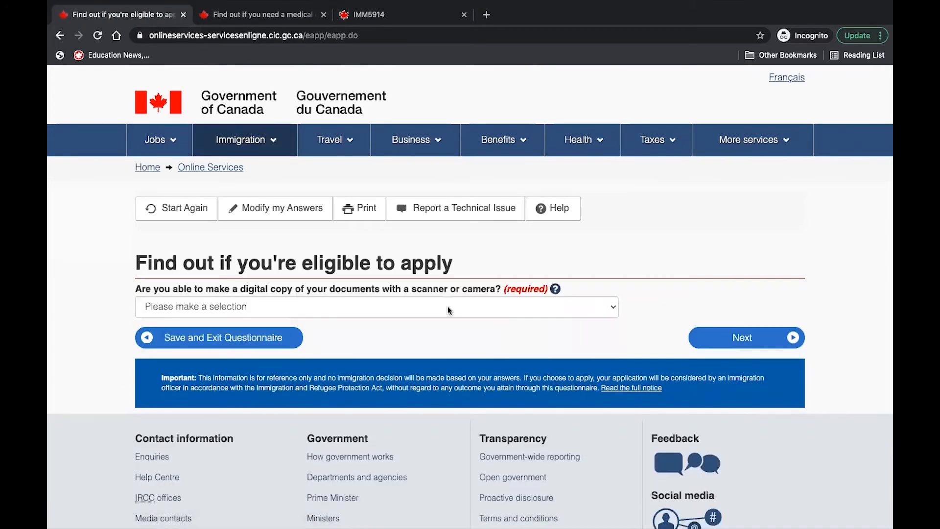
Answer Yes to being able to make digital copies of documents and Yes to paying the application fees online
click(613, 311)
click(547, 317)
click(754, 337)
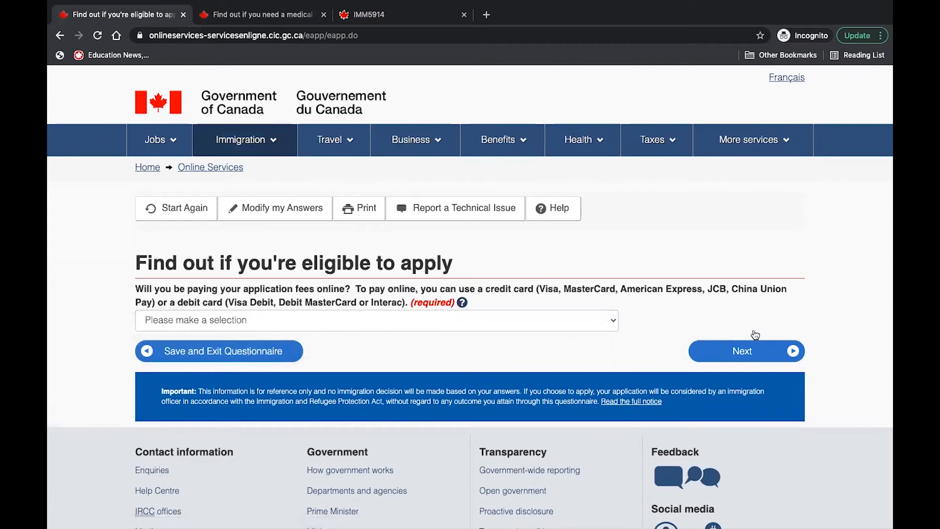
click(615, 321)
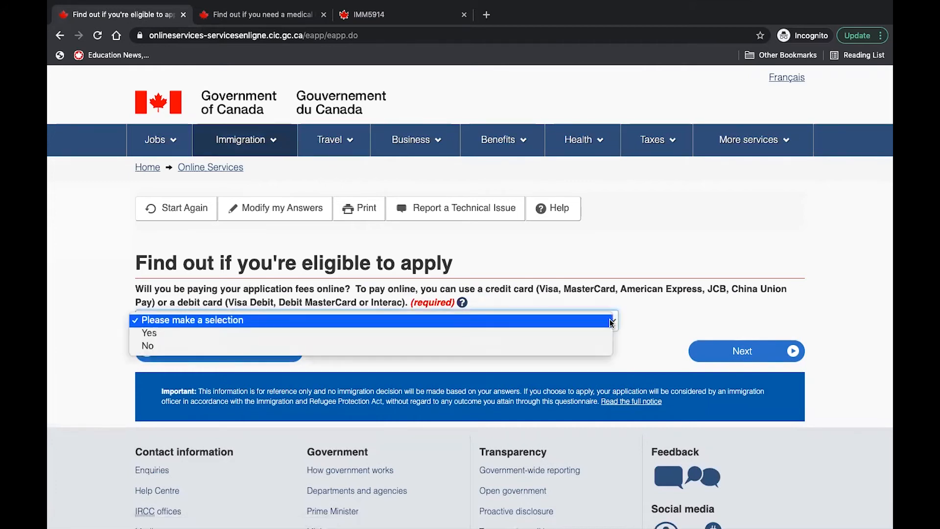
click(565, 330)
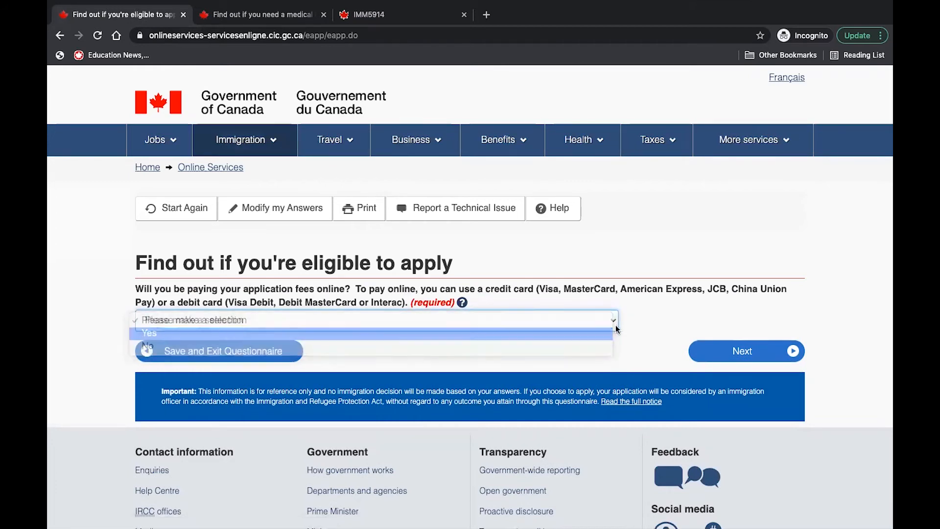
click(734, 351)
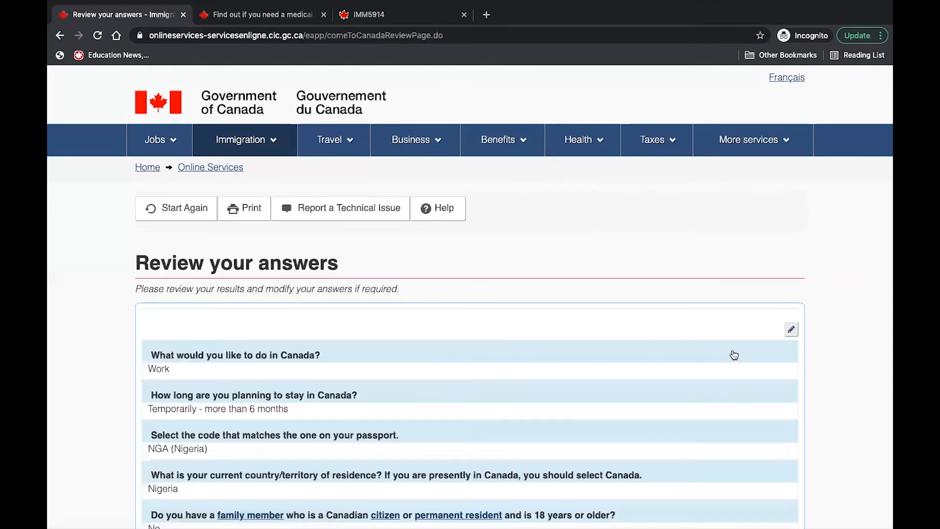
Review all the questionnaire answers and continue to the instructions for submitting the application
scroll(734, 355, down, 2)
scroll(733, 355, down, 1)
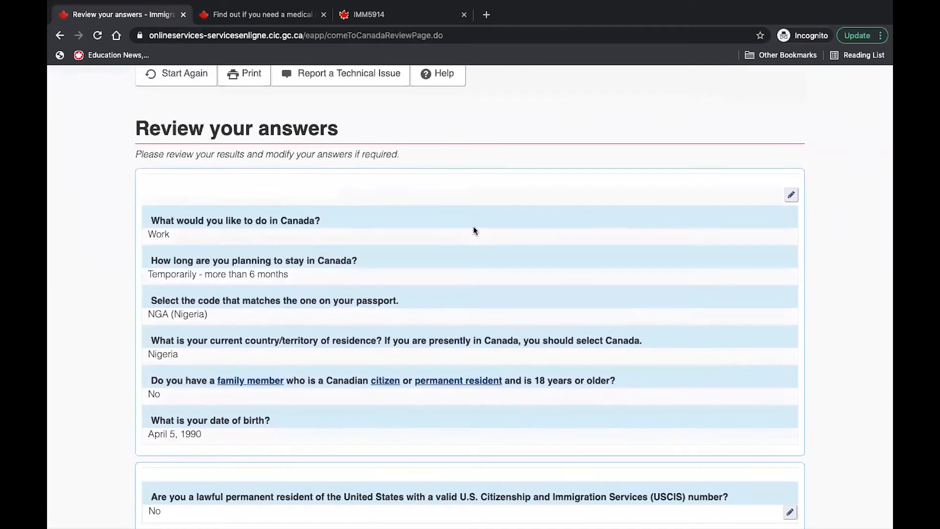
scroll(474, 230, down, 1)
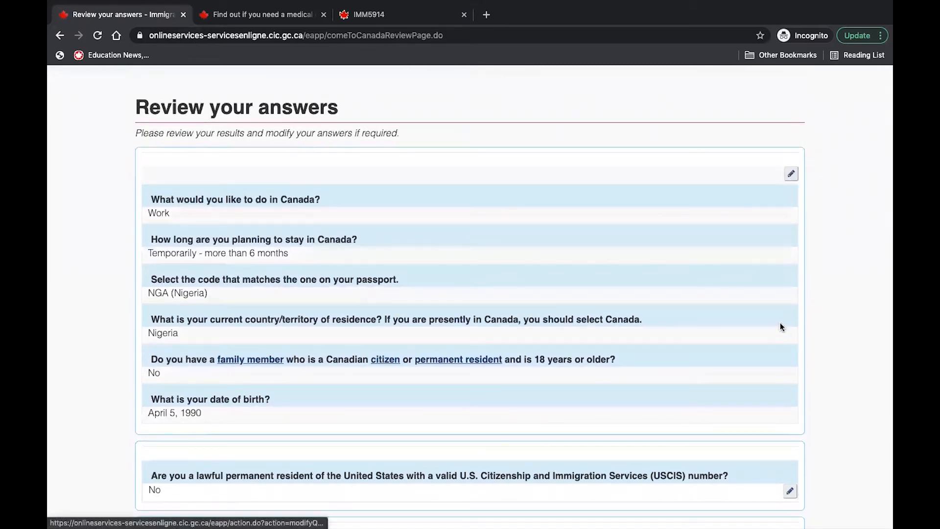
scroll(781, 327, down, 5)
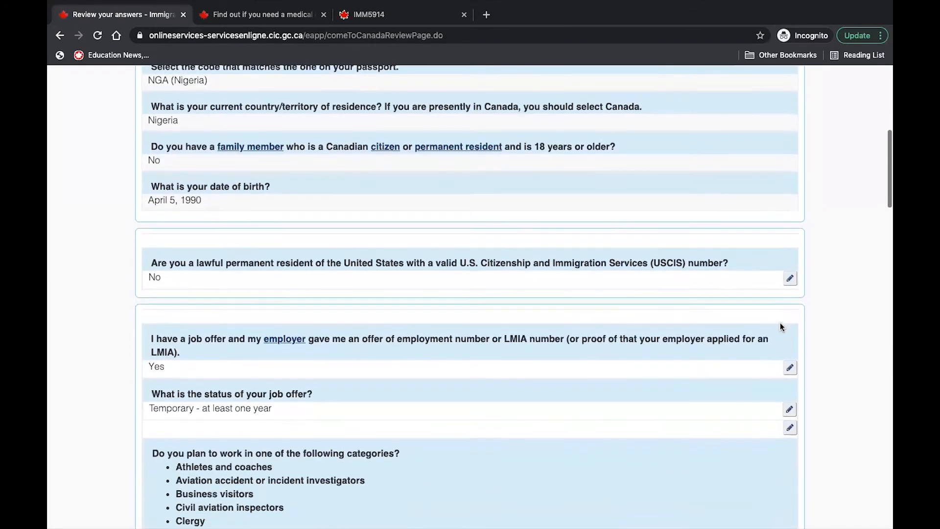
scroll(779, 323, down, 20)
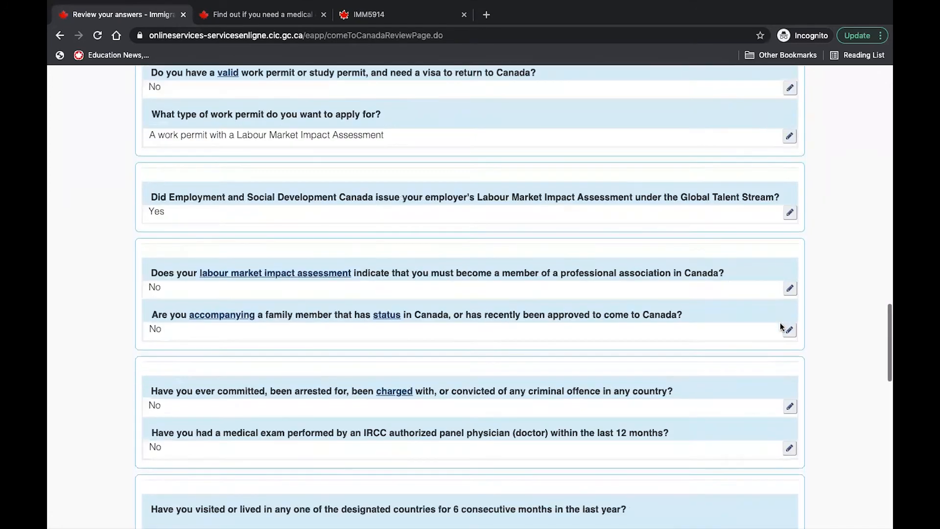
scroll(780, 326, down, 10)
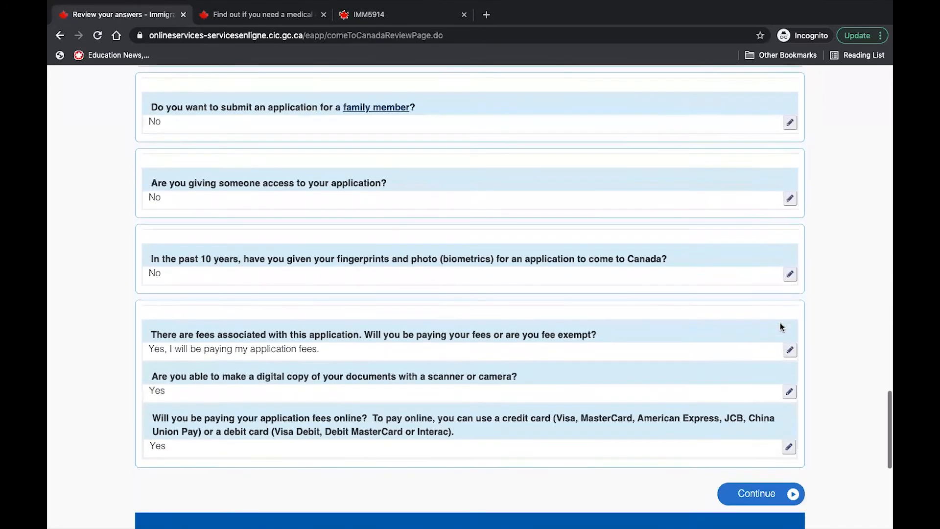
scroll(780, 322, down, 4)
click(756, 321)
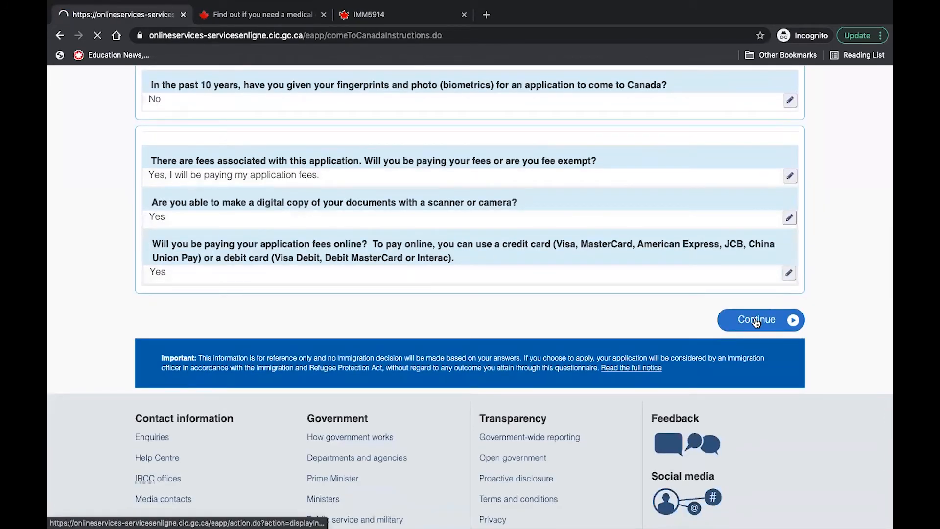
Read the four steps for submitting the application and continue to the document checklist
scroll(303, 333, down, 2)
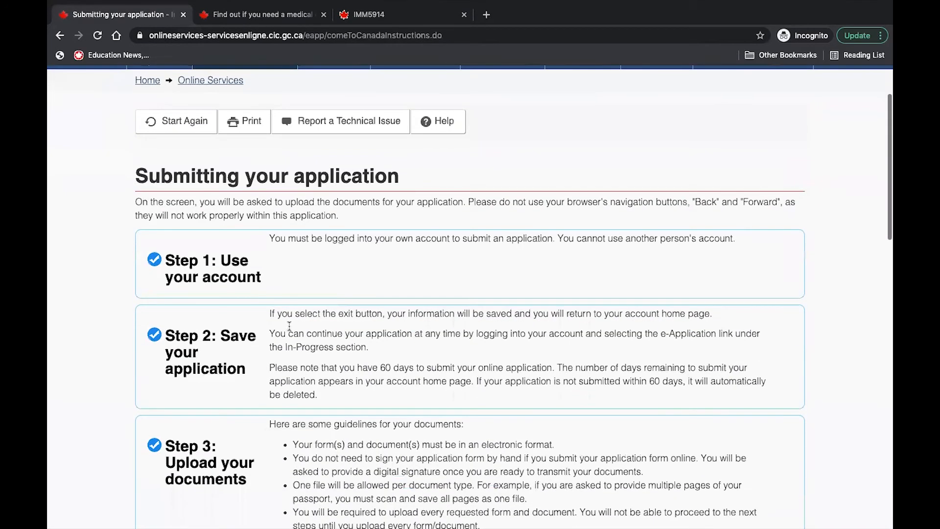
scroll(326, 321, down, 3)
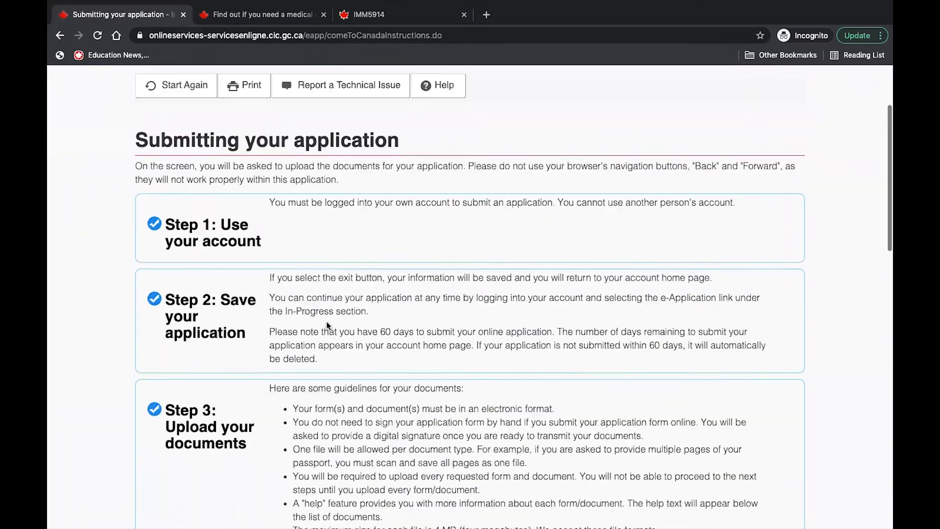
scroll(342, 382, down, 15)
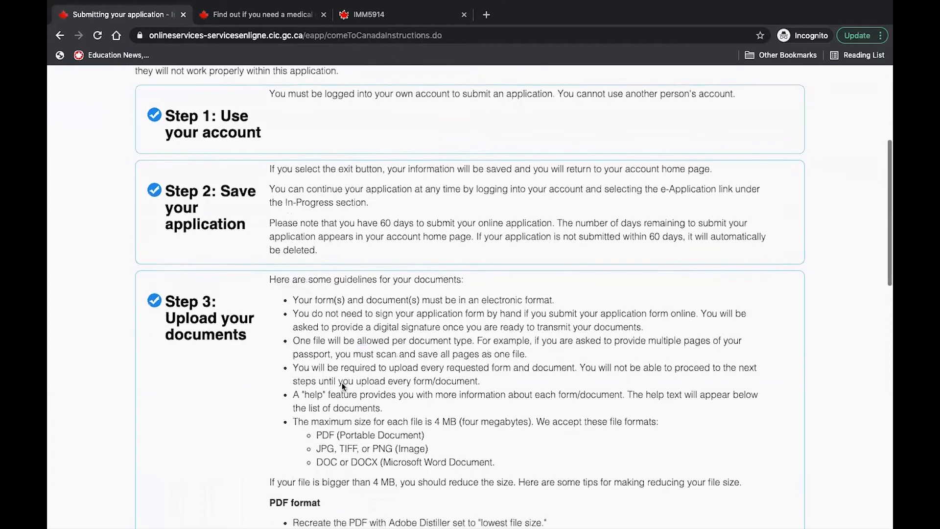
scroll(342, 386, up, 1)
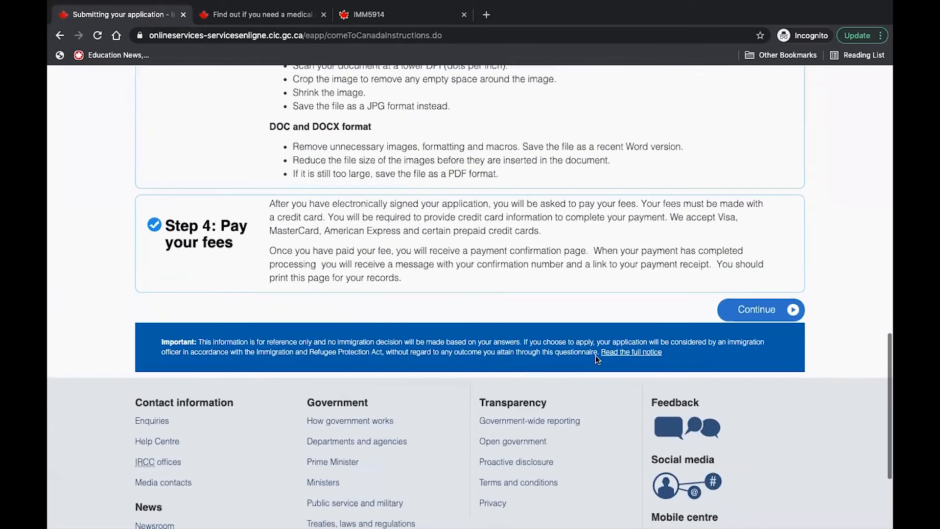
click(743, 311)
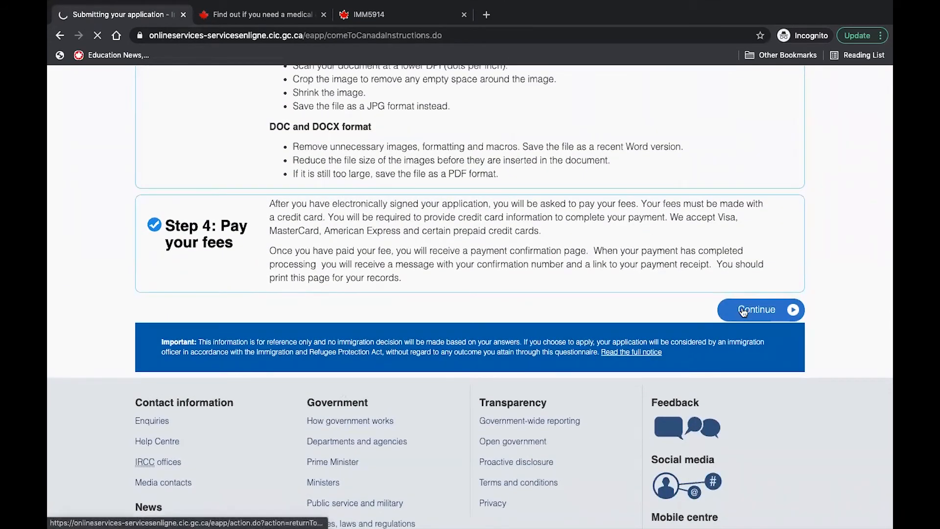
Examine the document checklist for the required application form and supporting documents
scroll(743, 311, down, 1)
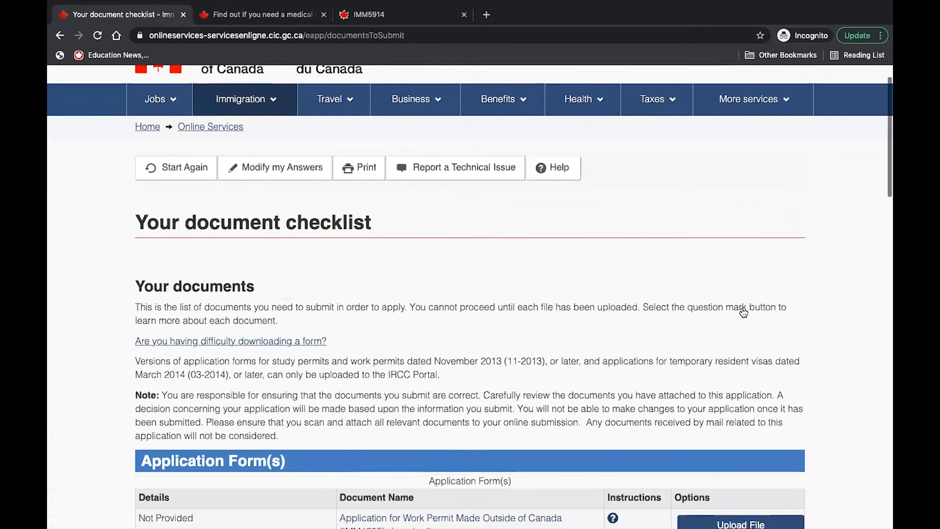
scroll(743, 311, down, 2)
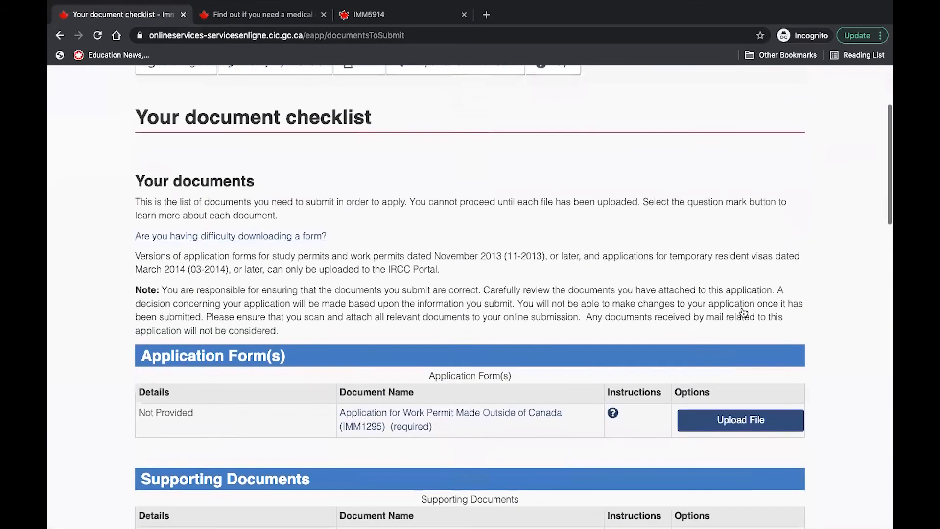
scroll(540, 420, down, 1)
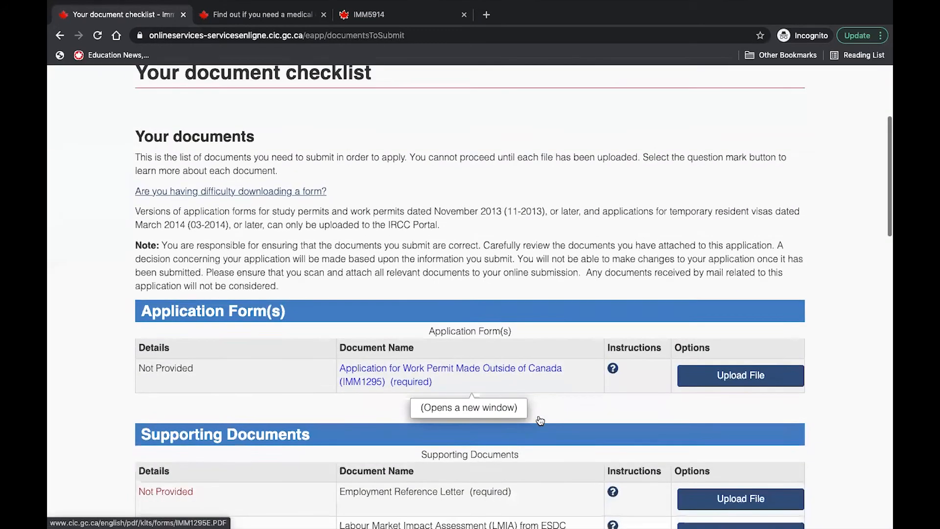
scroll(540, 420, down, 1)
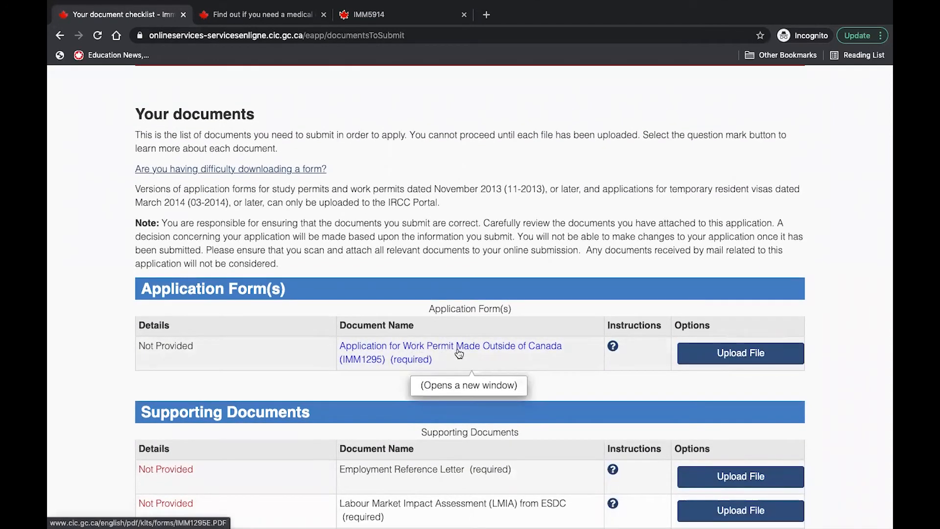
scroll(536, 357, down, 1)
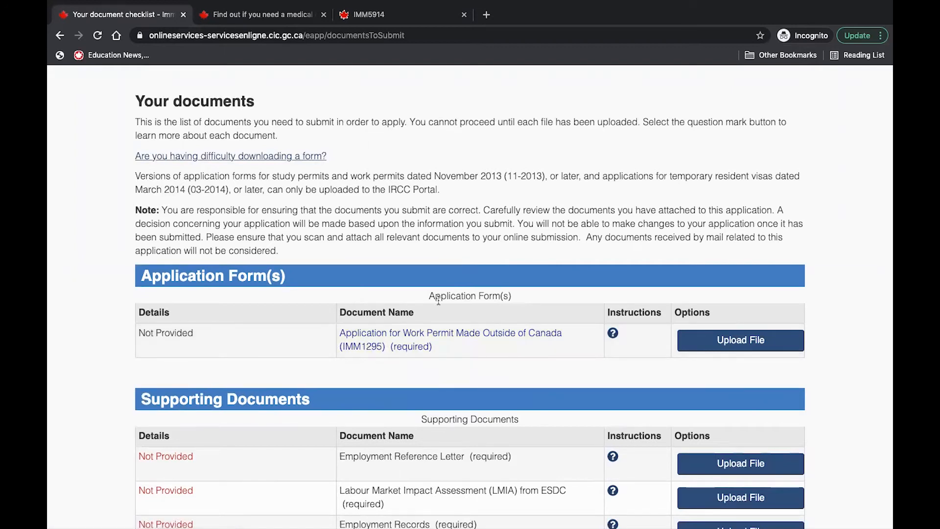
scroll(469, 320, up, 5)
scroll(533, 407, down, 10)
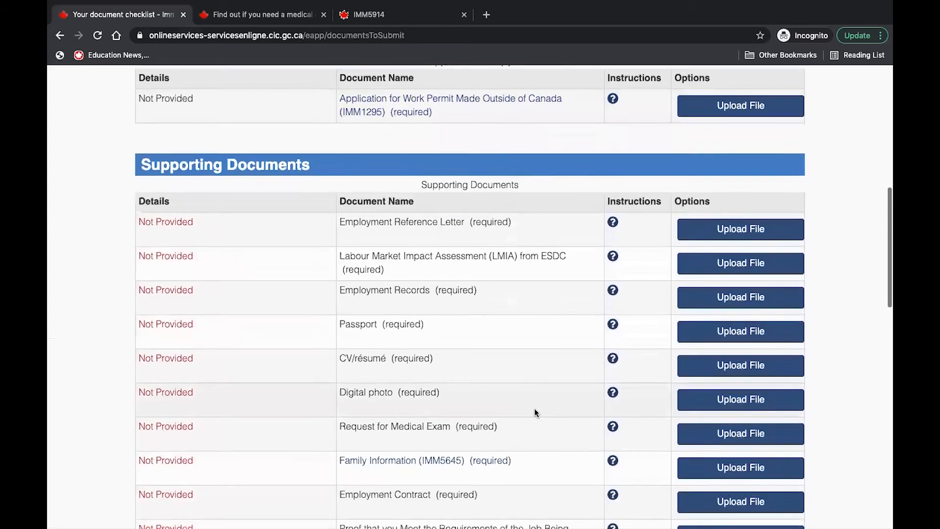
scroll(535, 405, down, 2)
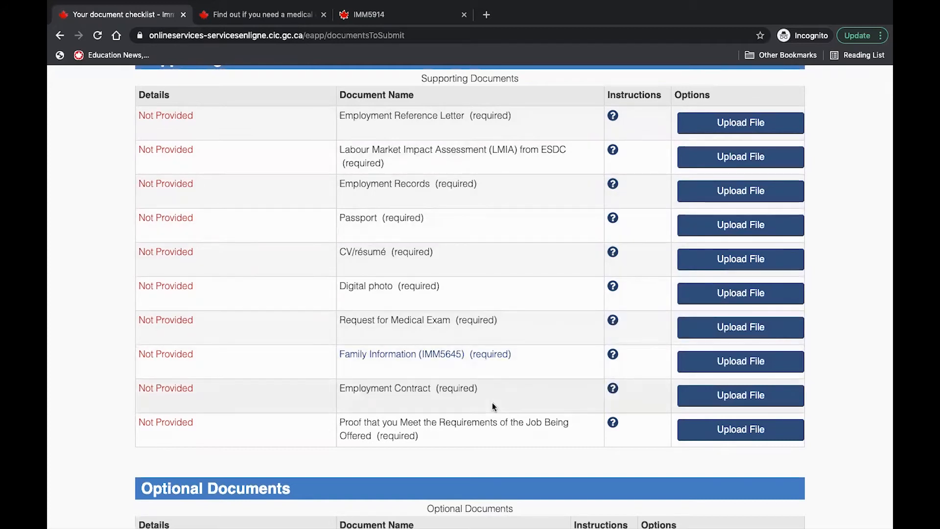
scroll(516, 401, up, 3)
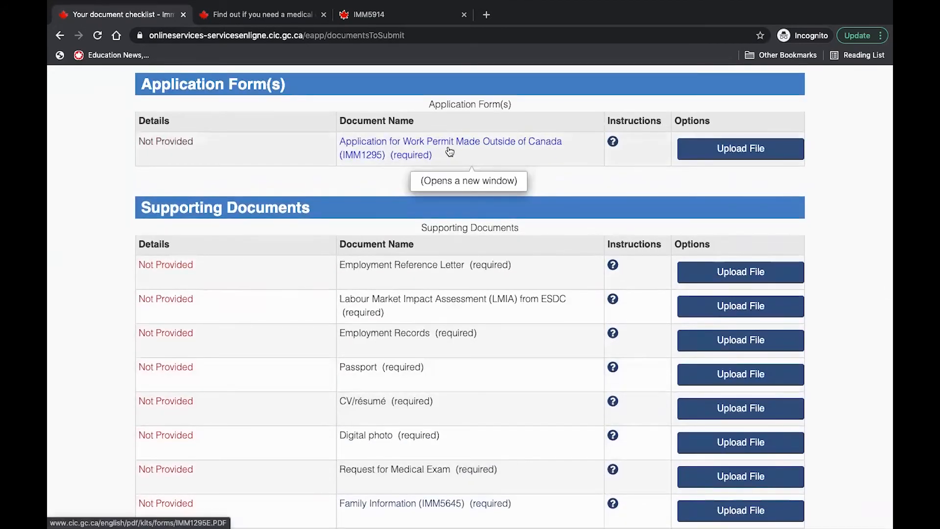
scroll(447, 151, down, 2)
scroll(452, 150, down, 3)
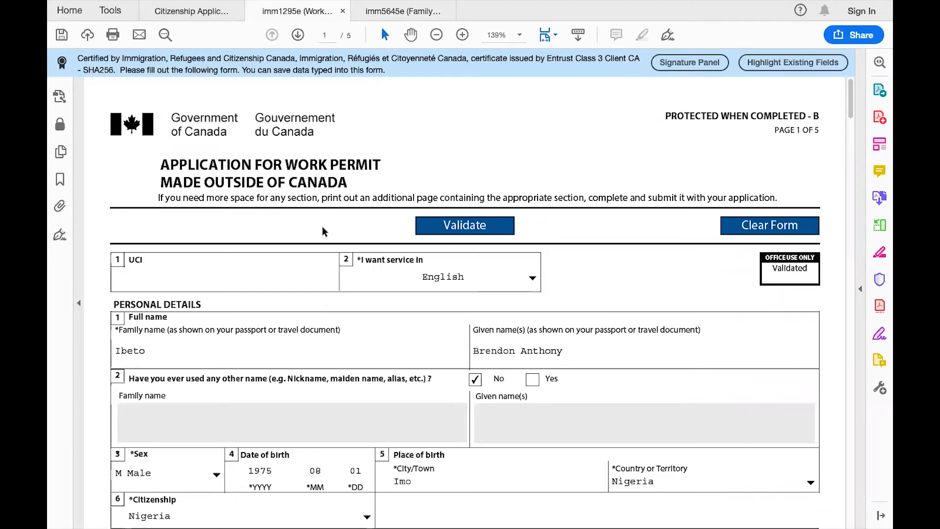
Switch to the IMM1295 work permit form in Adobe Acrobat and check the service language options and the family name field
scroll(324, 231, down, 2)
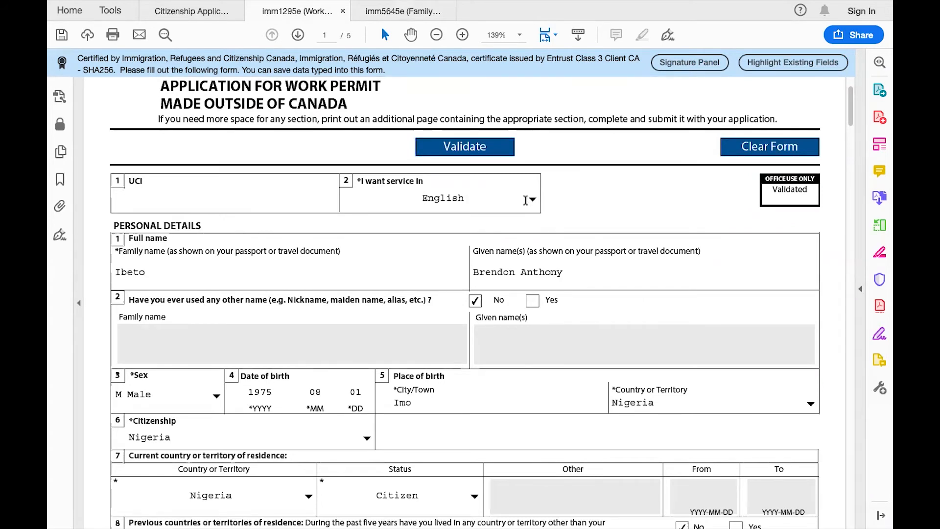
click(533, 199)
scroll(614, 236, down, 3)
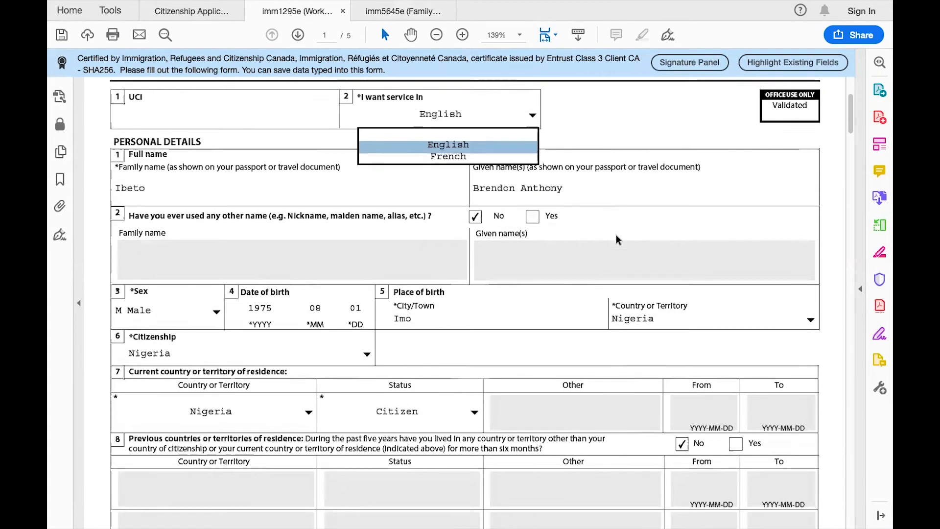
click(305, 185)
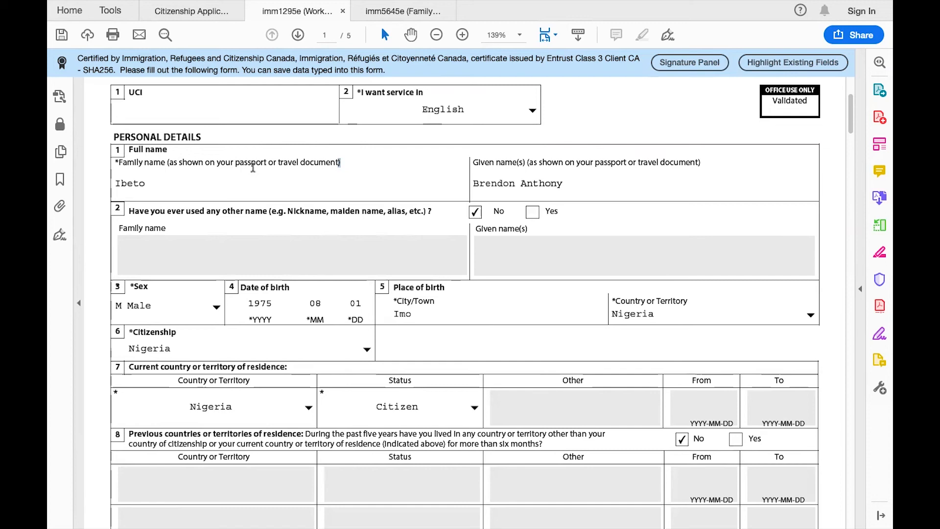
Check which fields a Yes answer to the other-names question opens, and restore the answer to No
scroll(335, 180, down, 3)
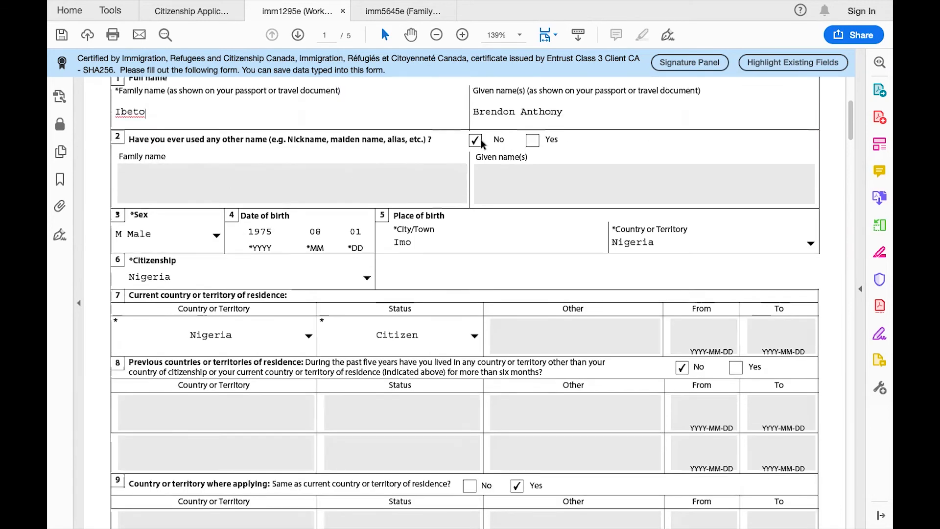
click(537, 146)
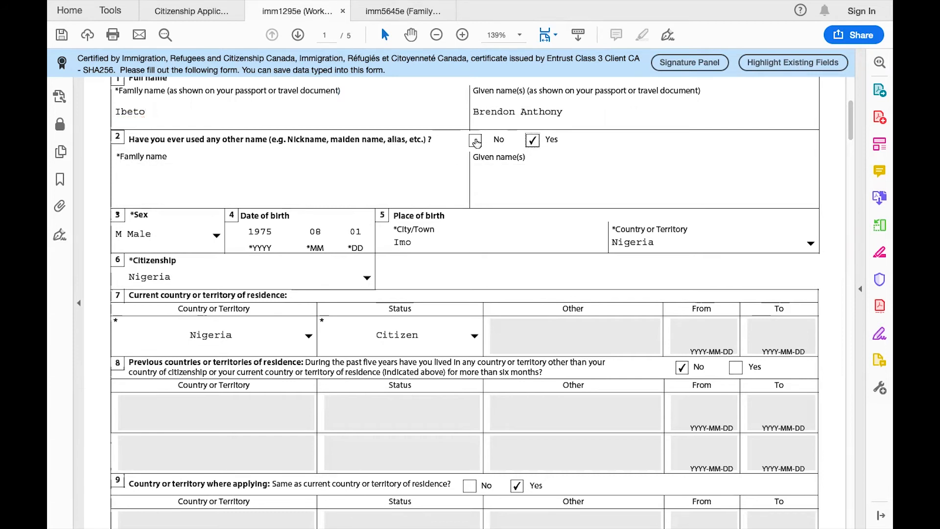
click(476, 142)
Review the birth, citizenship and residence details, test Yes for previous countries of residence, and restore that answer to No
scroll(469, 152, down, 1)
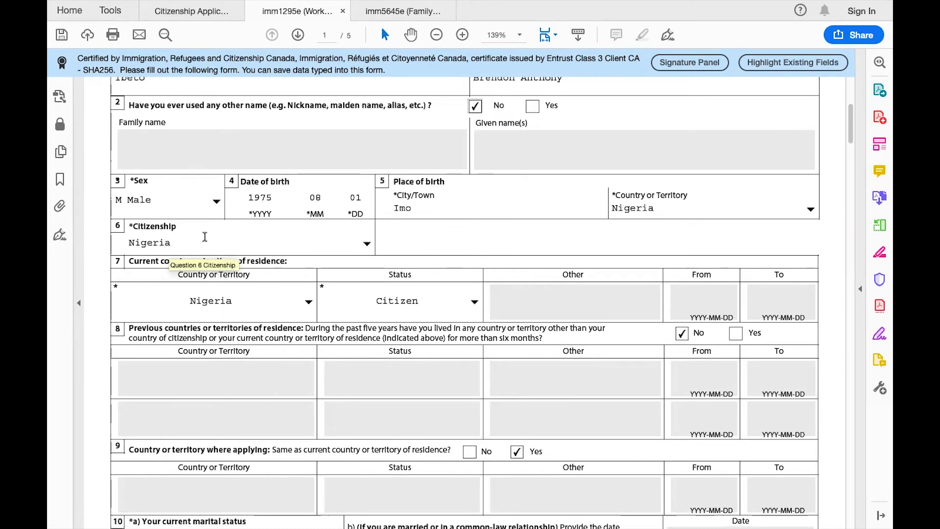
scroll(205, 237, down, 2)
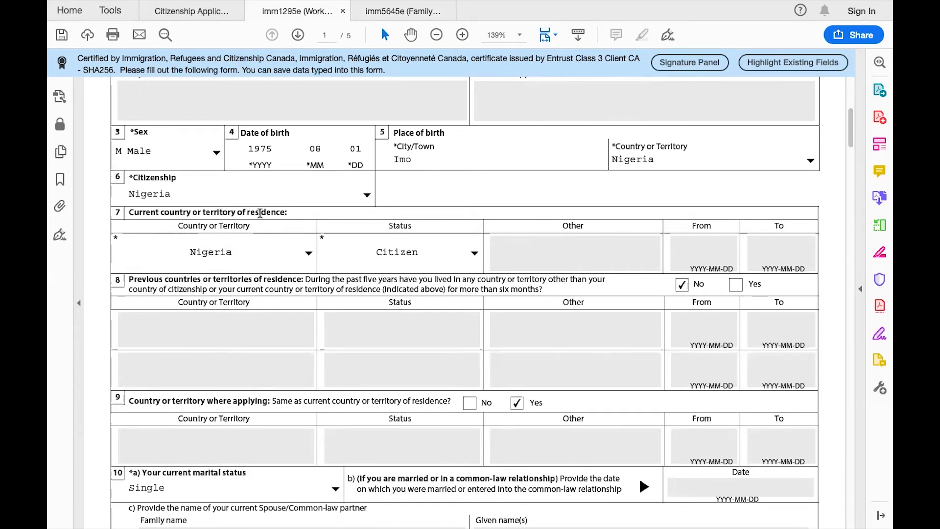
scroll(244, 226, down, 2)
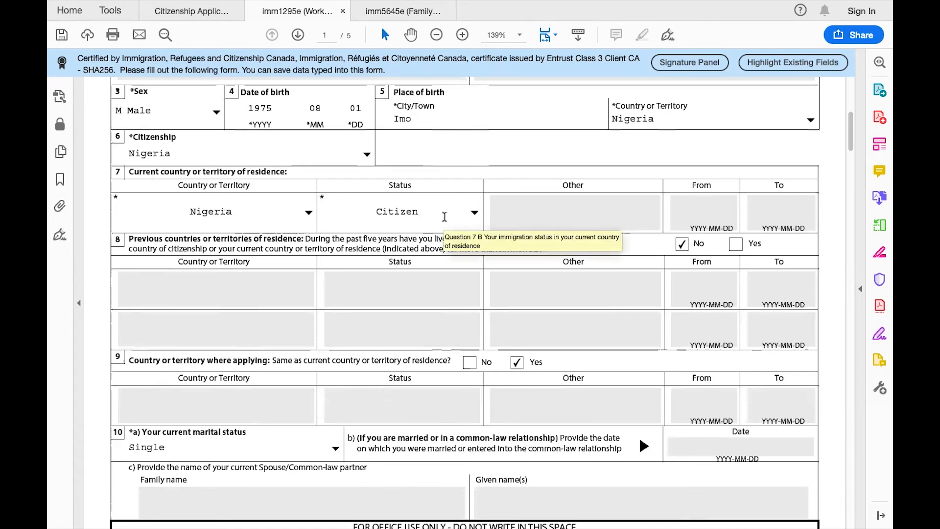
scroll(444, 217, down, 3)
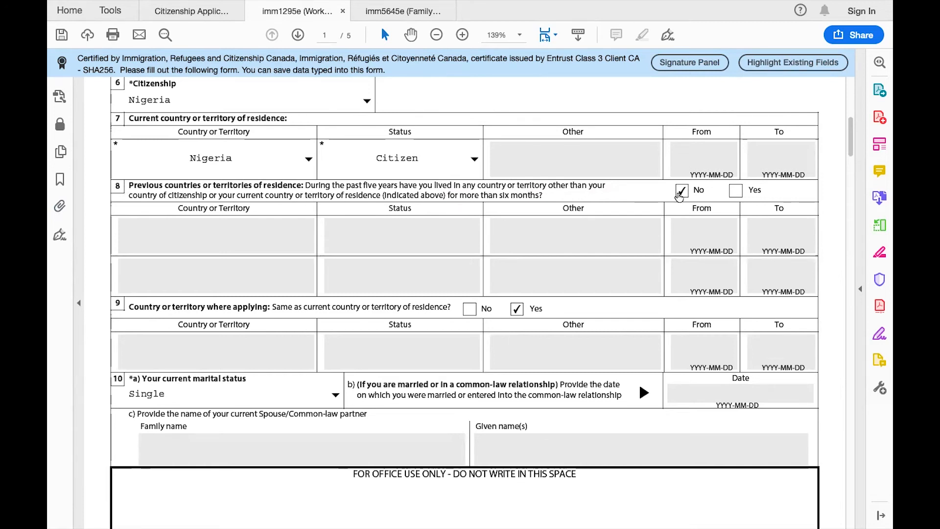
click(736, 191)
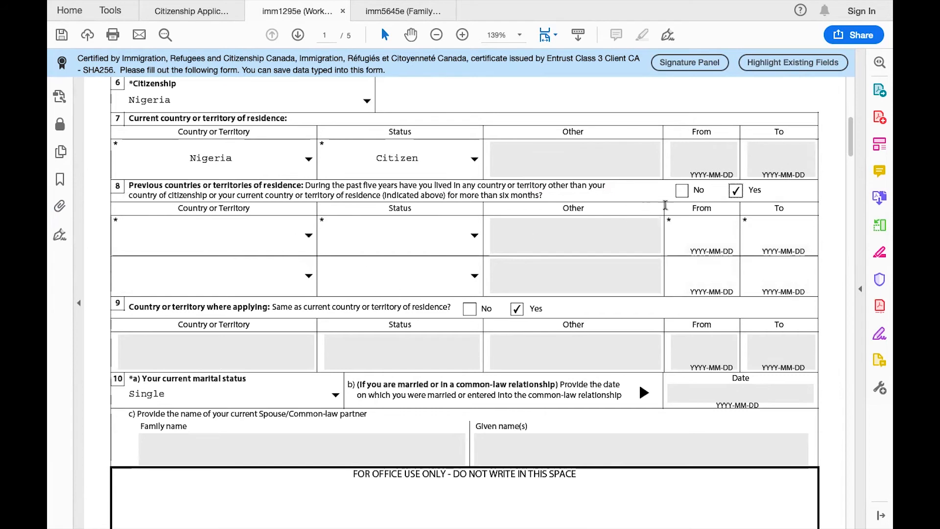
click(682, 195)
Test No for whether the country where applying matches the current residence, and restore the answer to Yes
scroll(683, 195, down, 3)
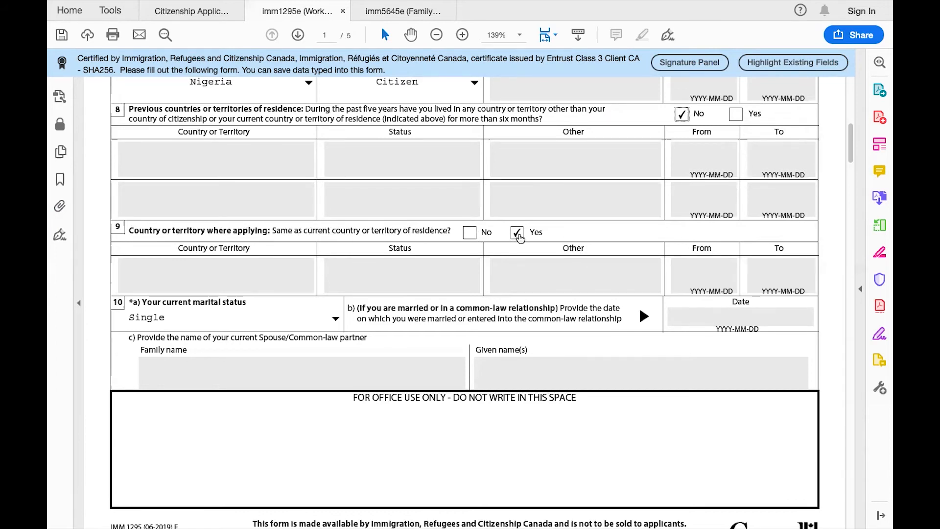
click(471, 233)
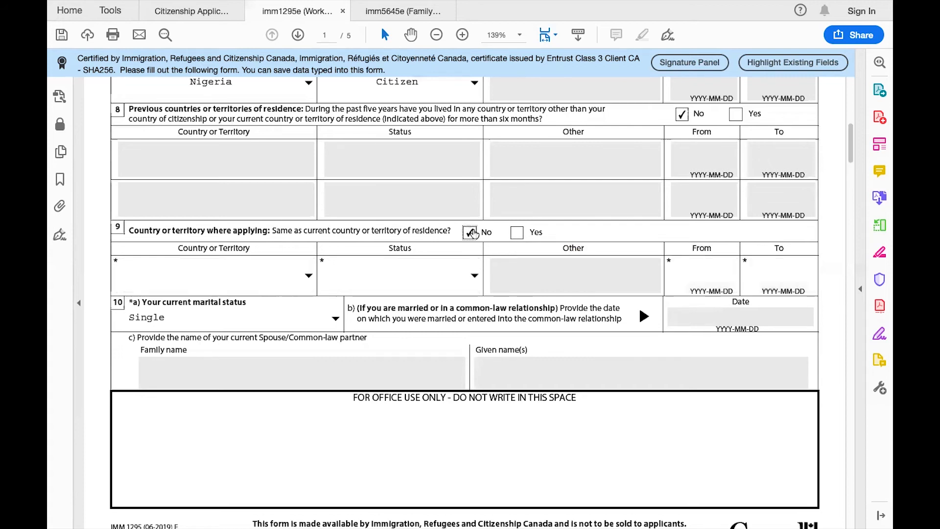
click(517, 236)
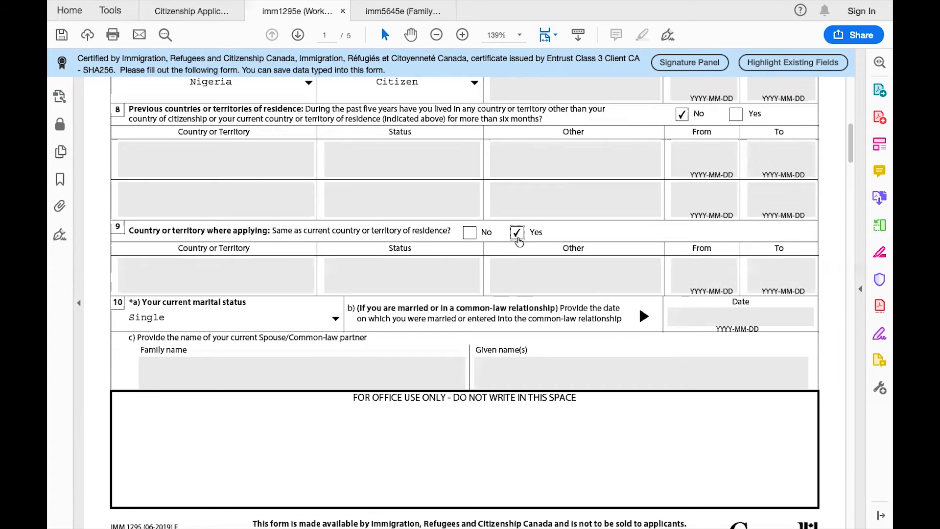
Review the marital status section, test Yes for a previous marriage or common-law relationship, and restore the answer to No
scroll(518, 241, down, 2)
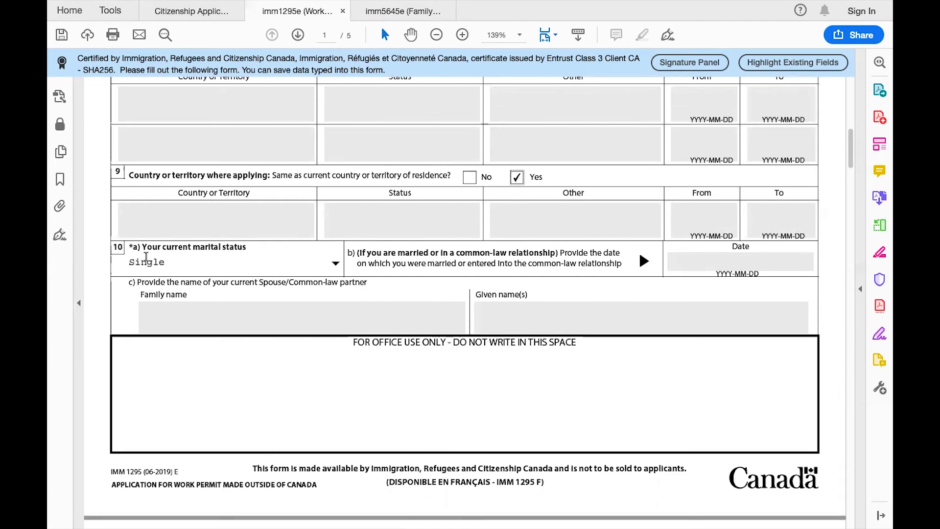
scroll(570, 324, down, 3)
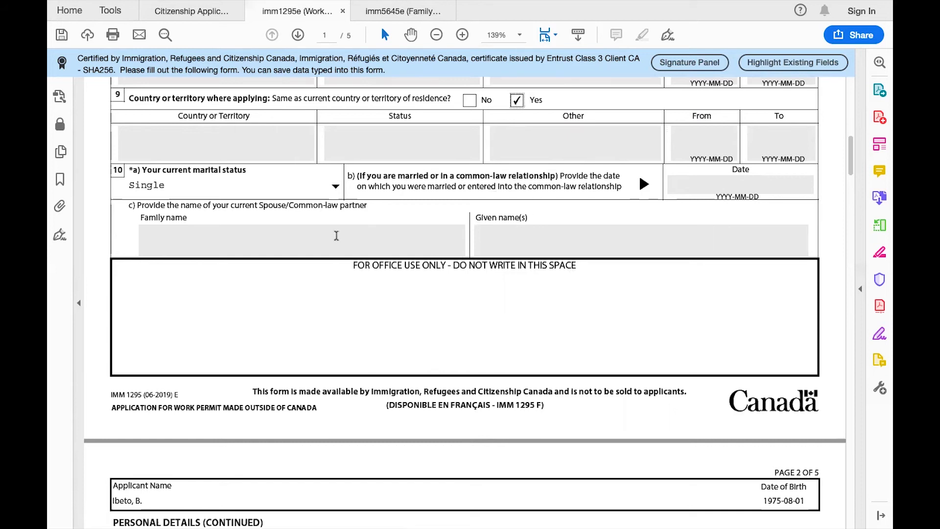
scroll(336, 236, down, 10)
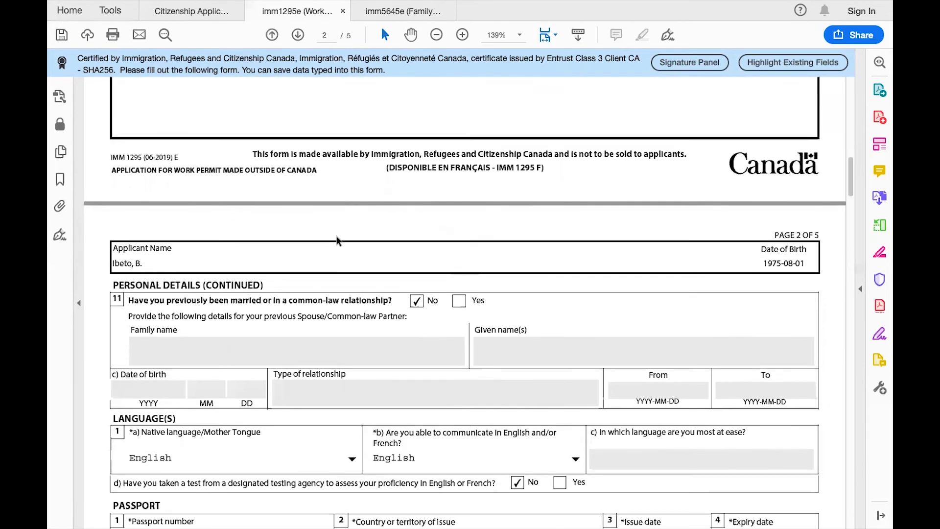
scroll(336, 235, down, 1)
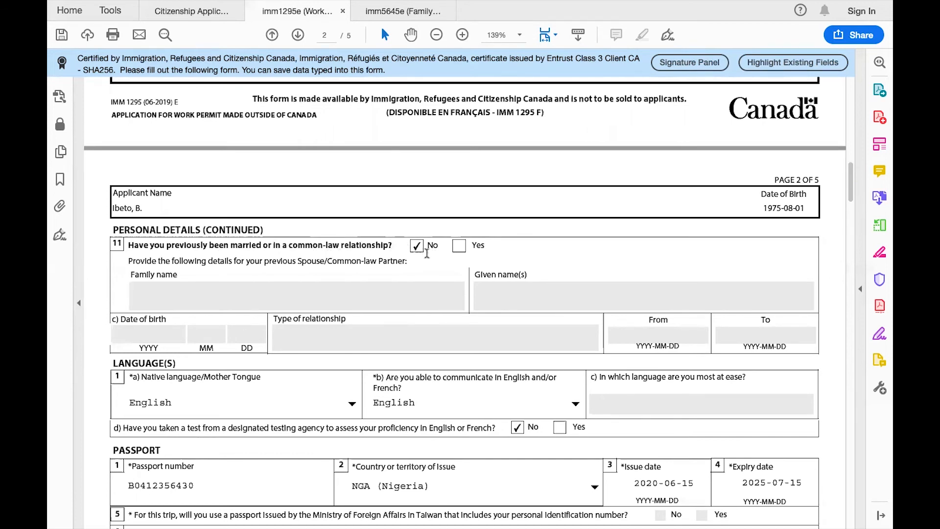
click(459, 246)
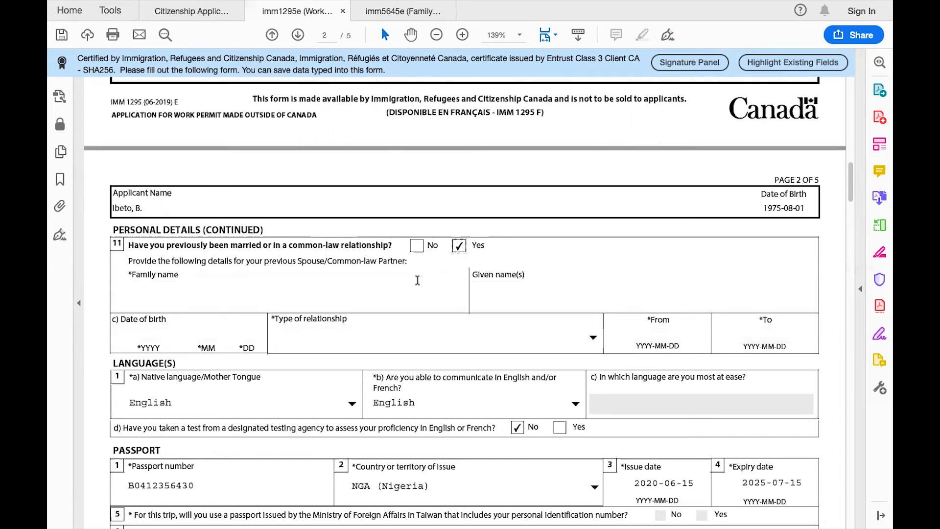
click(417, 248)
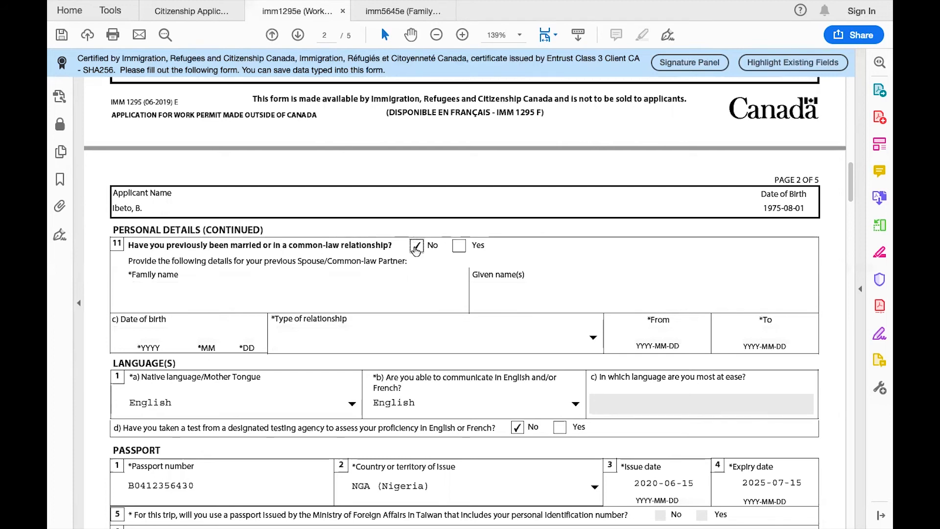
Review the language and passport sections, test Yes for having a national identity document, and restore the answer to No
scroll(416, 251, down, 2)
scroll(415, 251, down, 3)
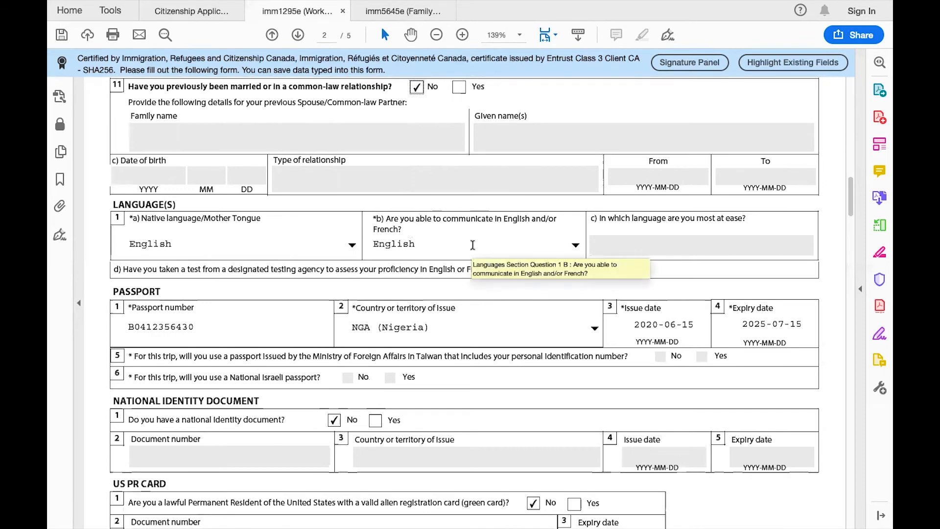
scroll(472, 245, down, 3)
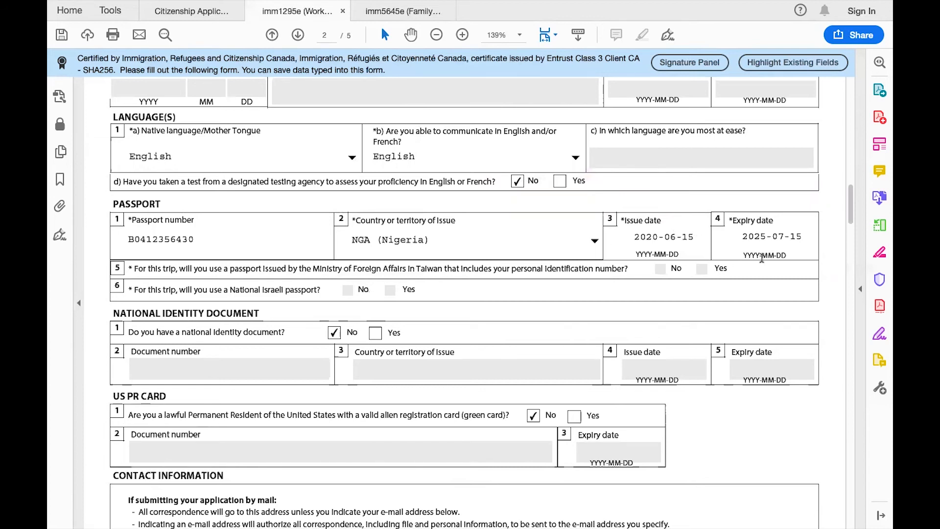
scroll(582, 287, down, 2)
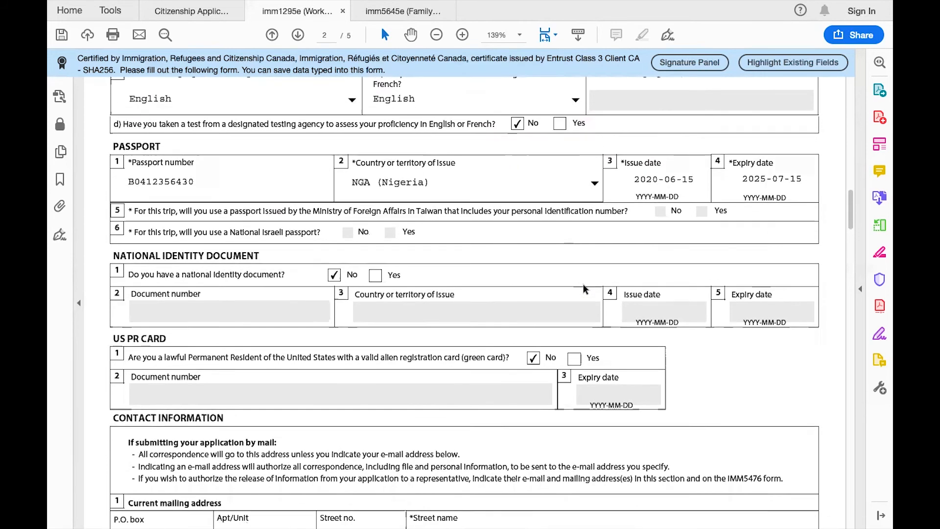
scroll(582, 284, down, 2)
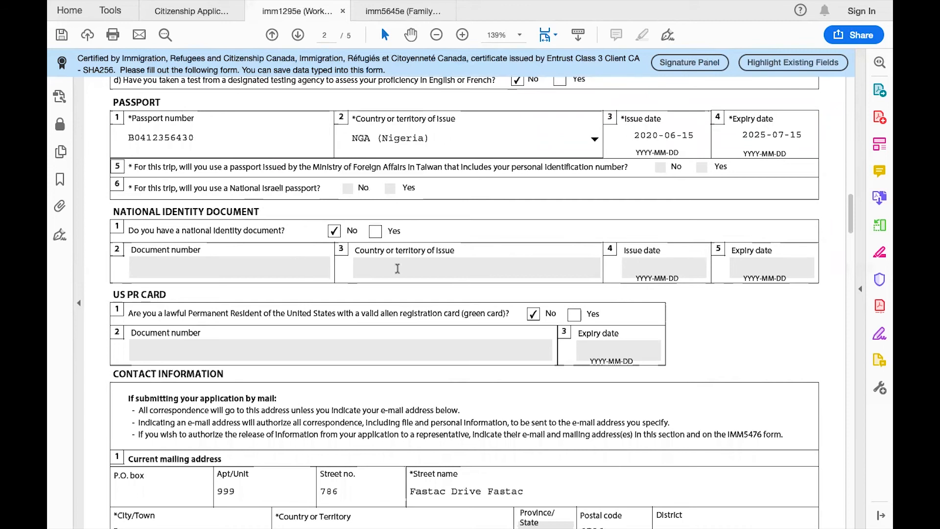
click(375, 231)
click(334, 230)
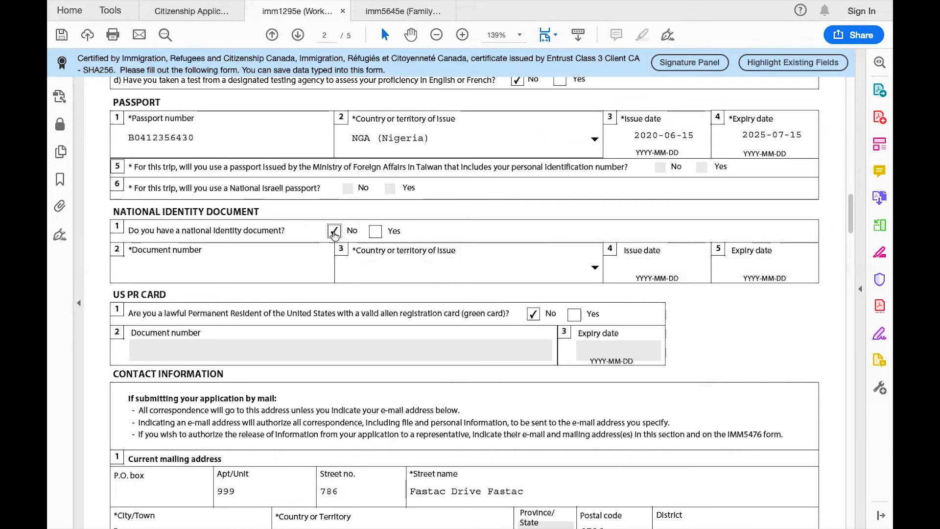
Review the US PR card question and the contact information notes about submitting the application by mail
scroll(346, 277, down, 2)
scroll(346, 277, down, 1)
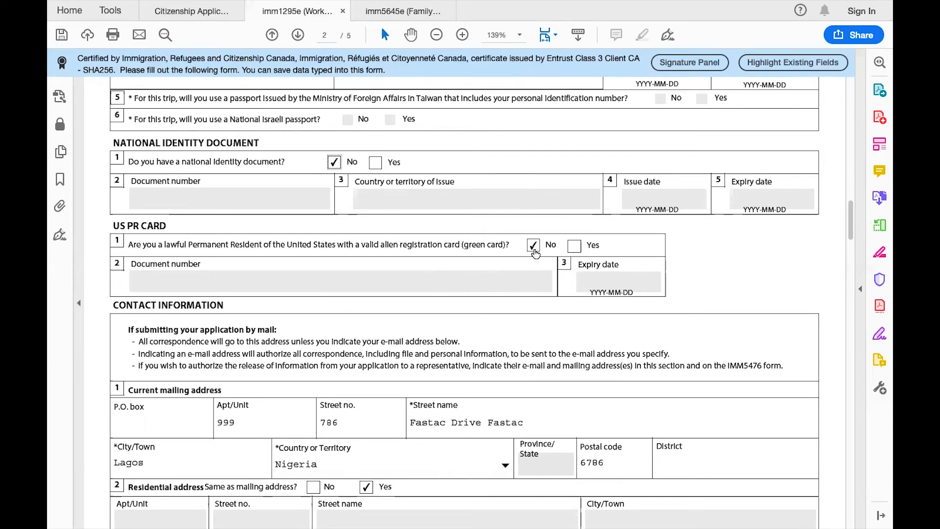
scroll(535, 252, down, 6)
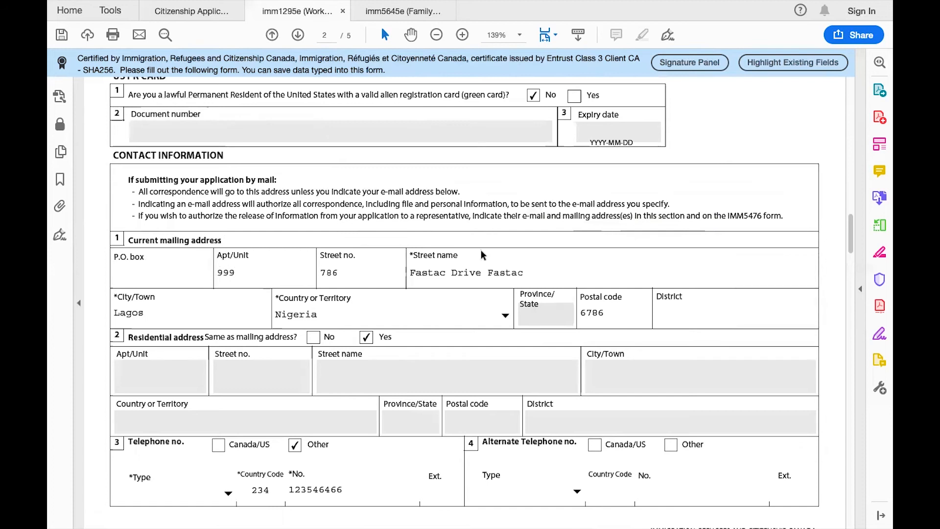
scroll(505, 262, down, 2)
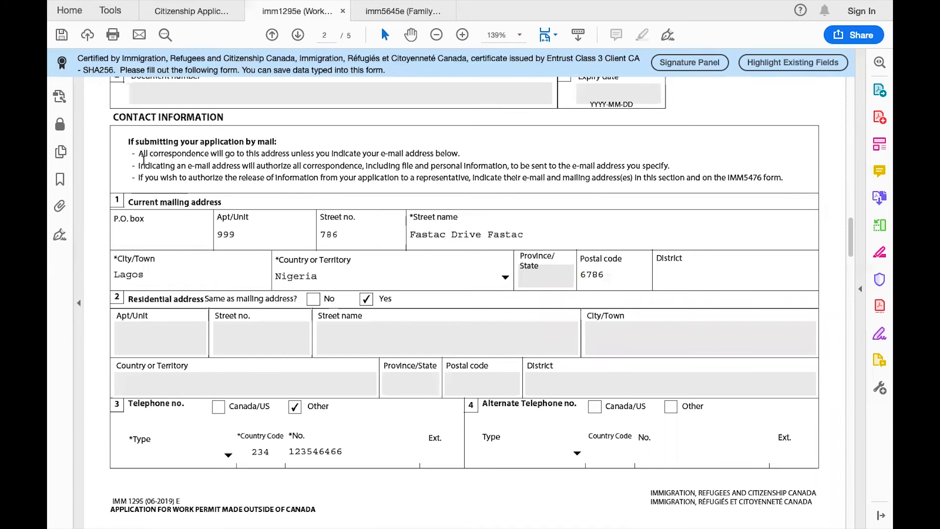
drag(786, 185, 137, 142)
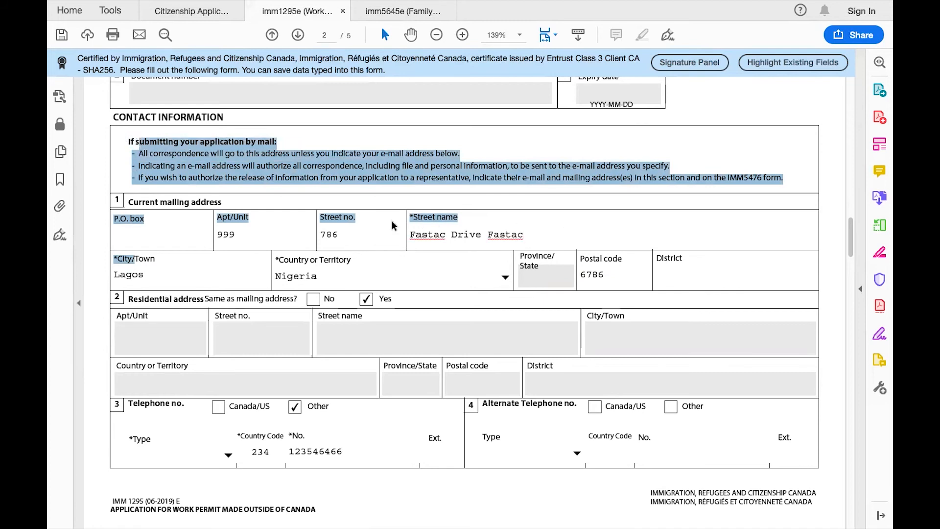
click(393, 188)
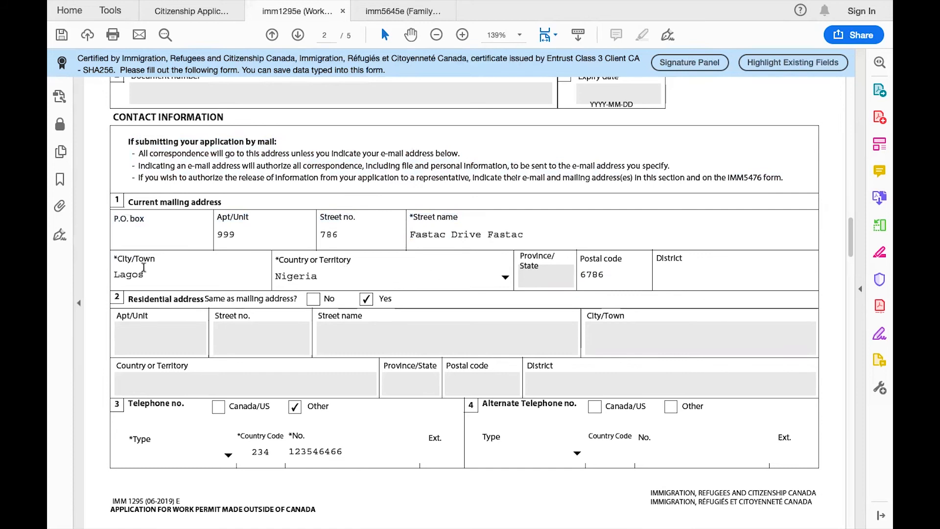
Examine the residential address, telephone, fax and e-mail fields of the contact information section
scroll(619, 270, down, 4)
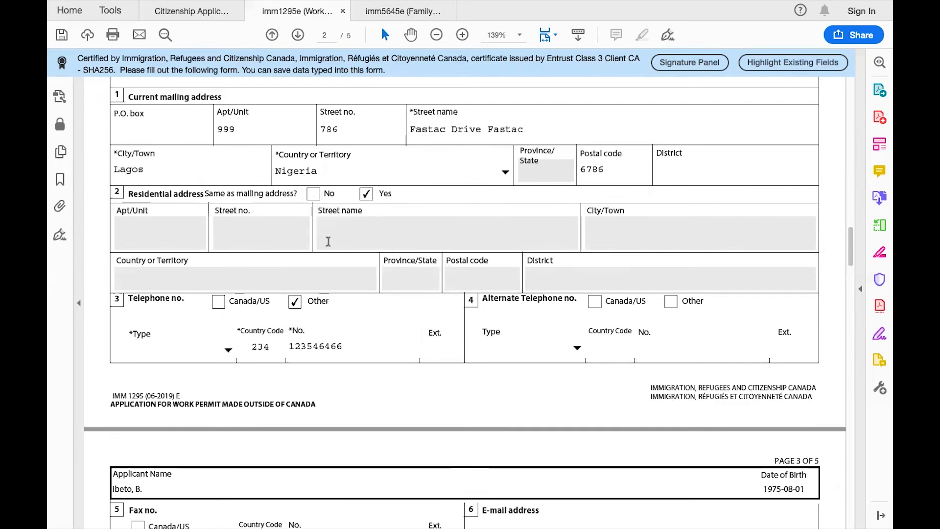
scroll(370, 324, down, 3)
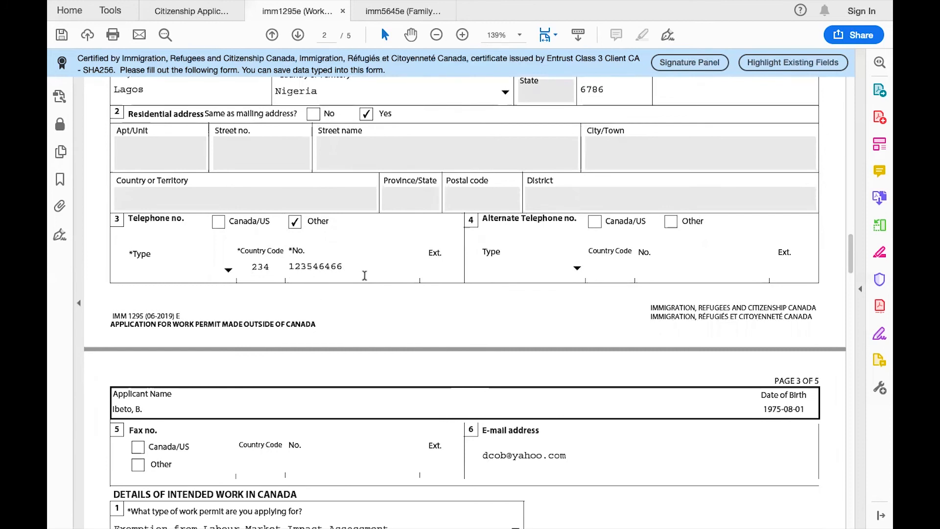
scroll(365, 277, down, 2)
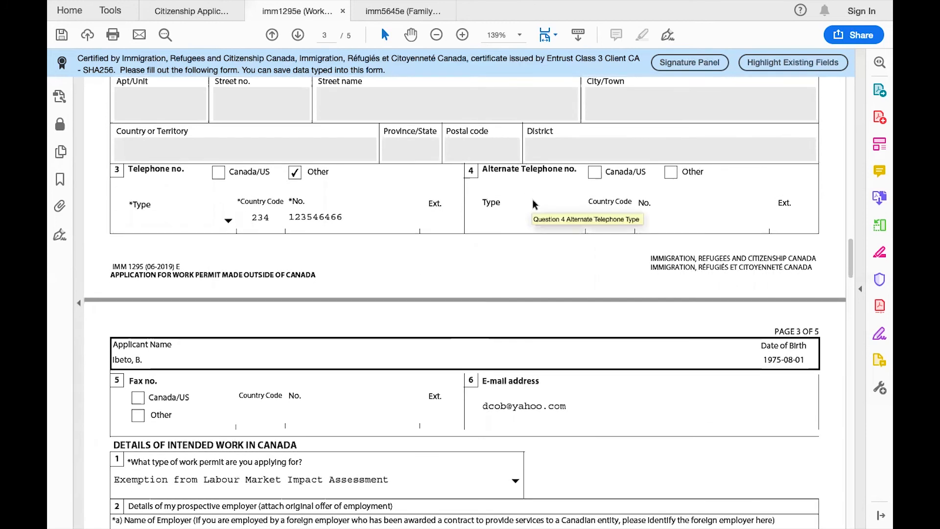
scroll(550, 246, down, 1)
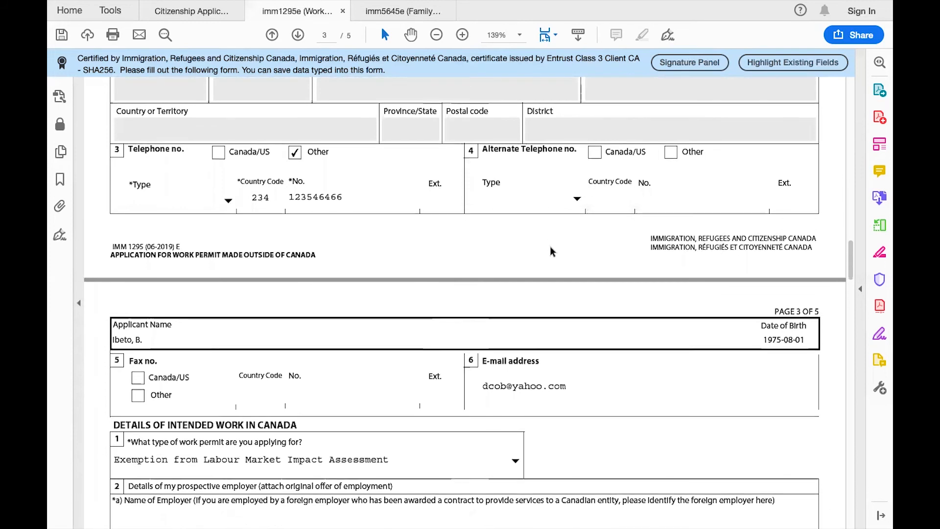
Inspect the available work permit types under the intended work details, keeping Exemption from Labour Market Impact Assessment
scroll(550, 246, down, 7)
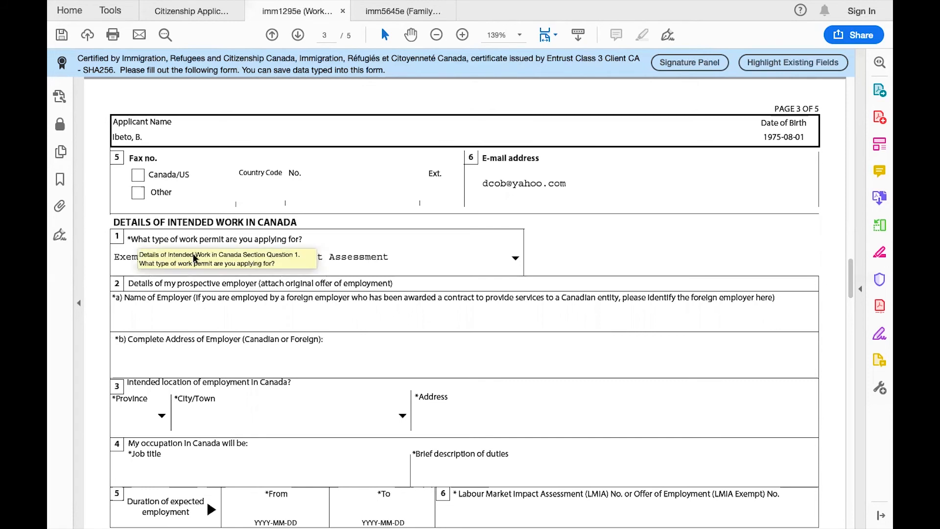
click(515, 258)
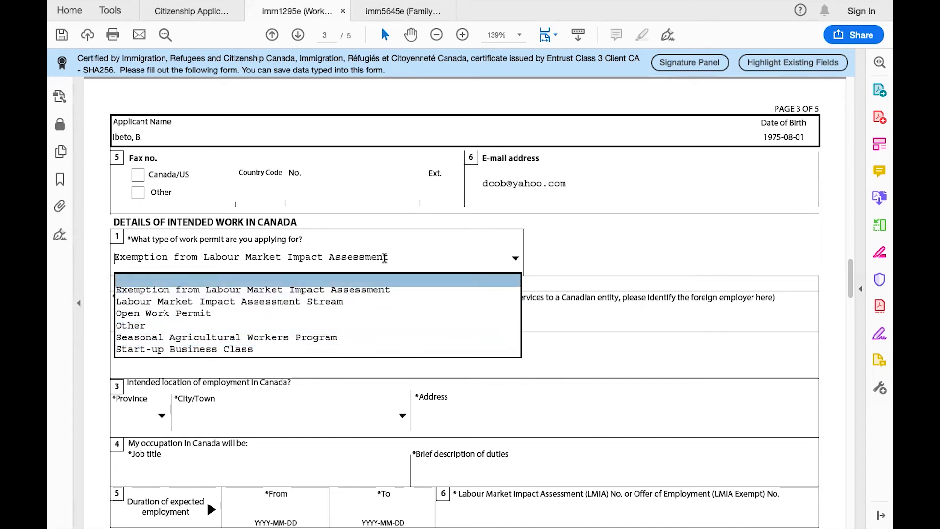
click(97, 337)
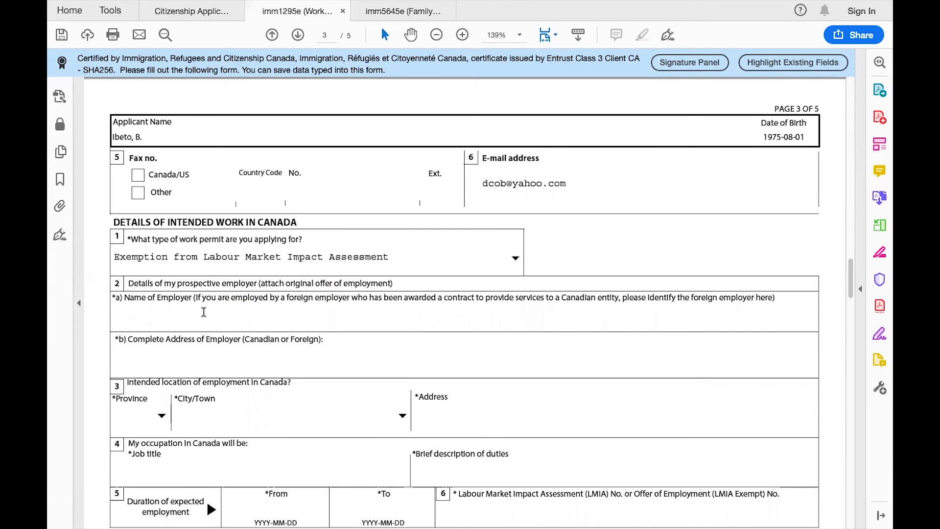
Examine the prospective employer's name and address fields, the intended employment location and the occupation details
click(181, 309)
scroll(187, 356, down, 2)
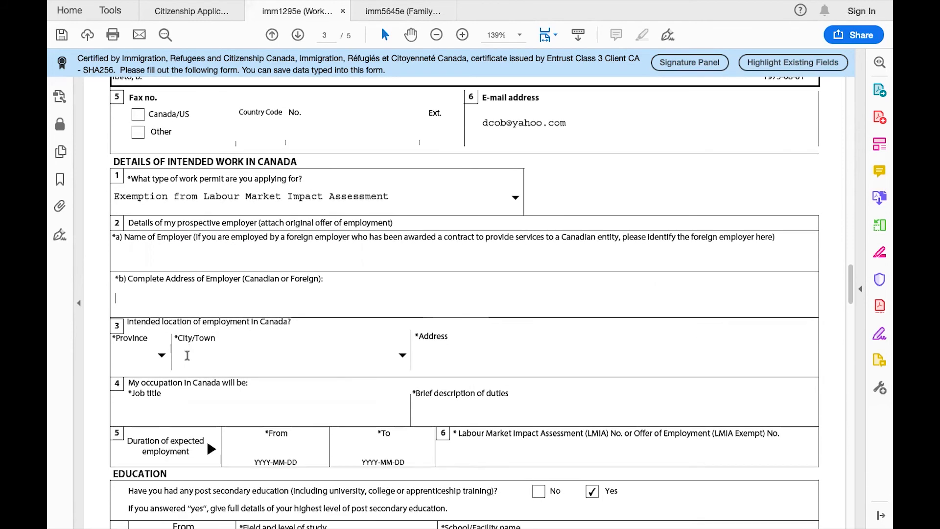
scroll(195, 346, down, 3)
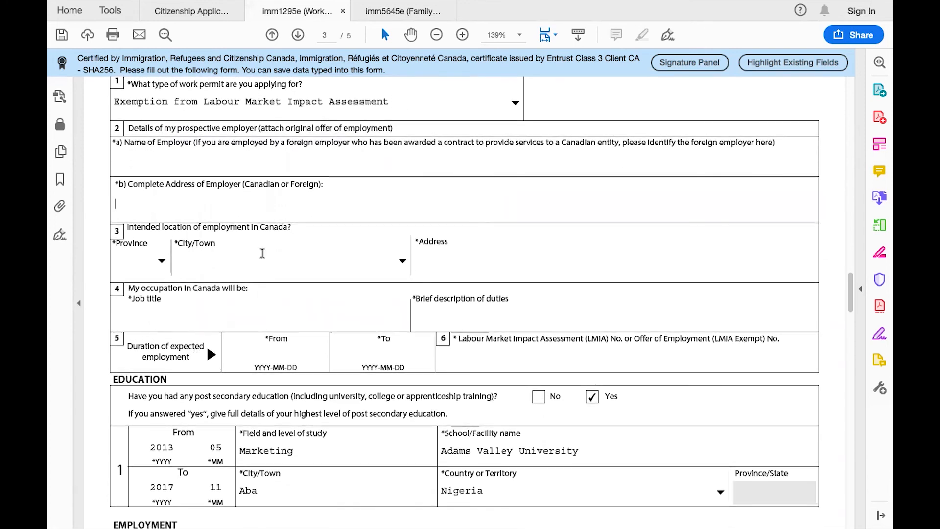
Try Open Work Permit as the work permit type, then return it to Exemption from Labour Market Impact Assessment
scroll(295, 228, up, 2)
scroll(295, 228, up, 2)
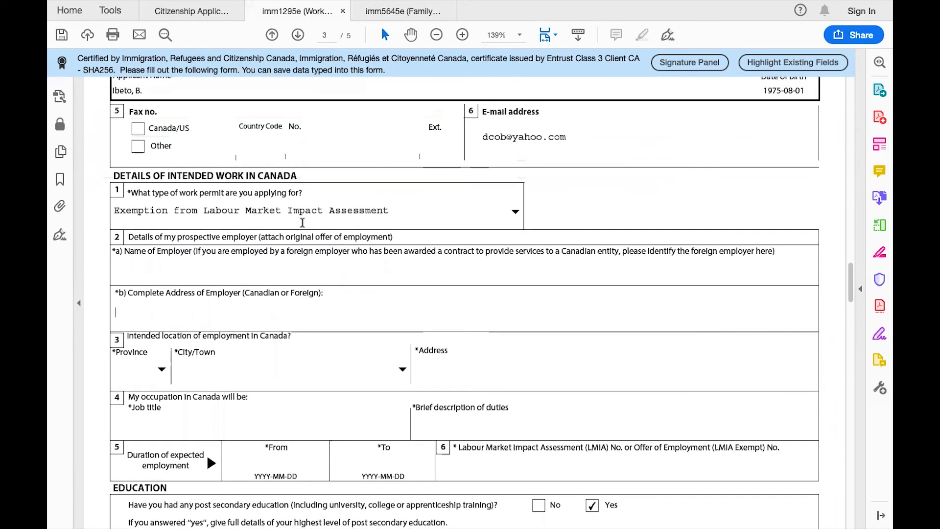
click(515, 211)
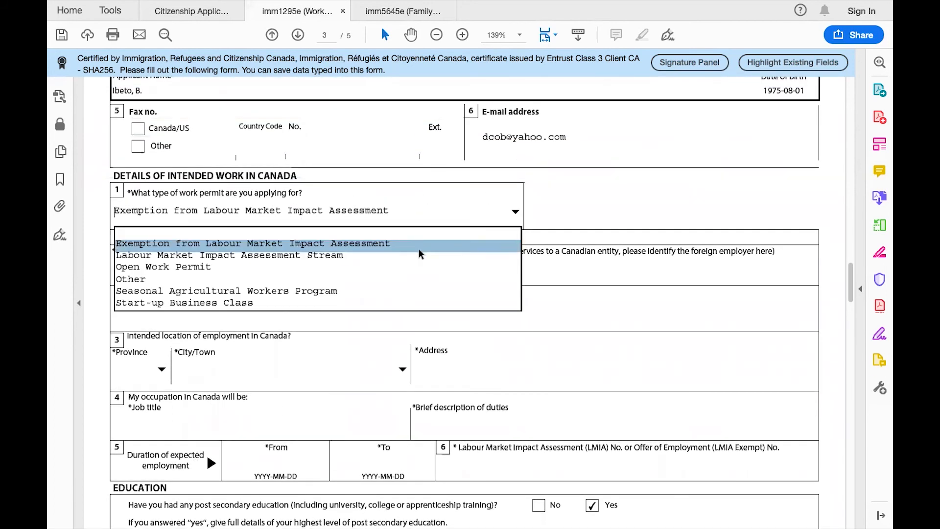
click(397, 269)
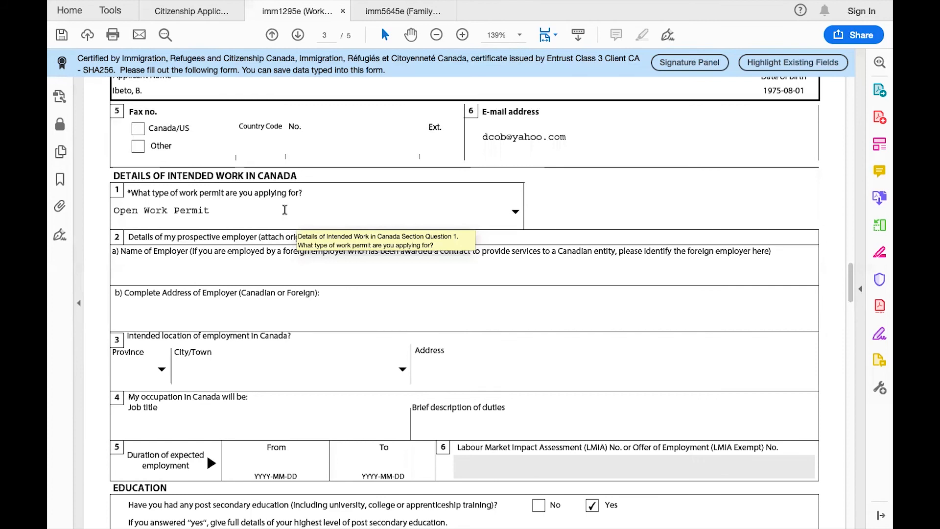
click(515, 212)
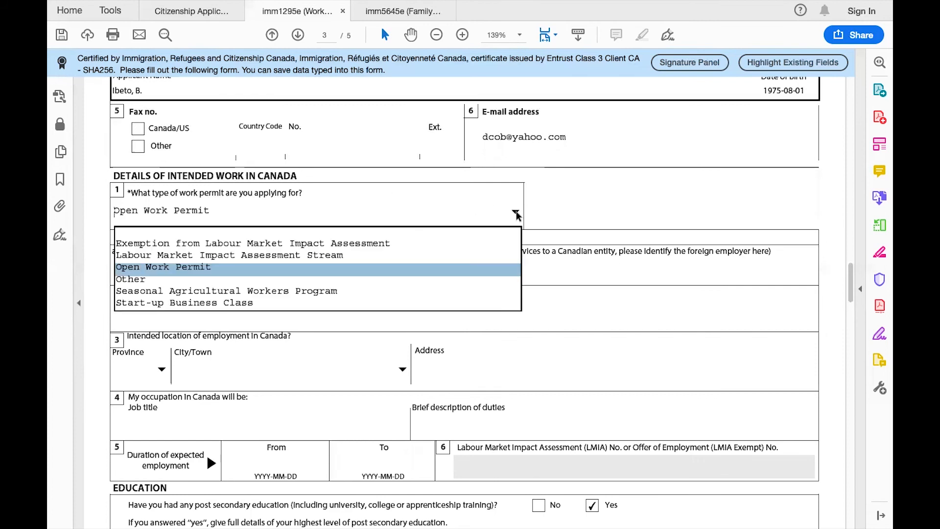
click(435, 243)
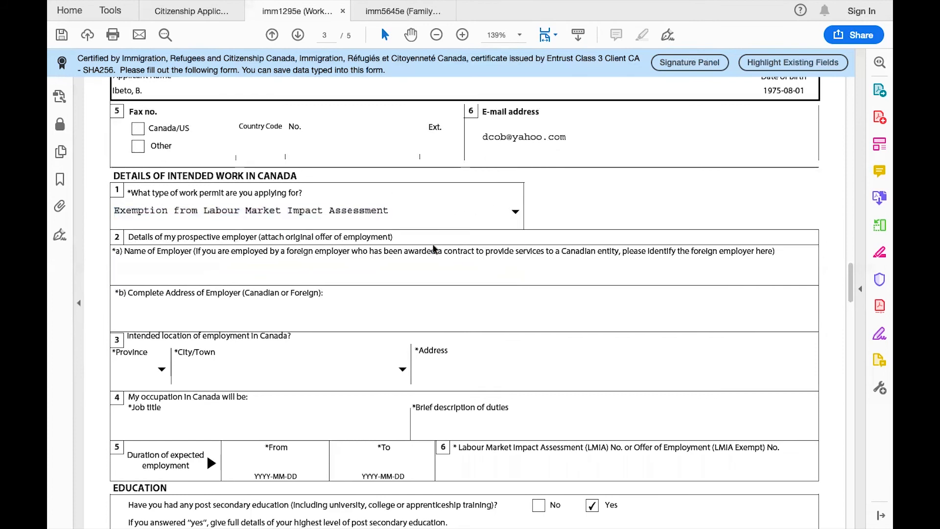
Set the work permit type to Labour Market Impact Assessment Stream and check the LMIA number field
click(516, 212)
click(471, 253)
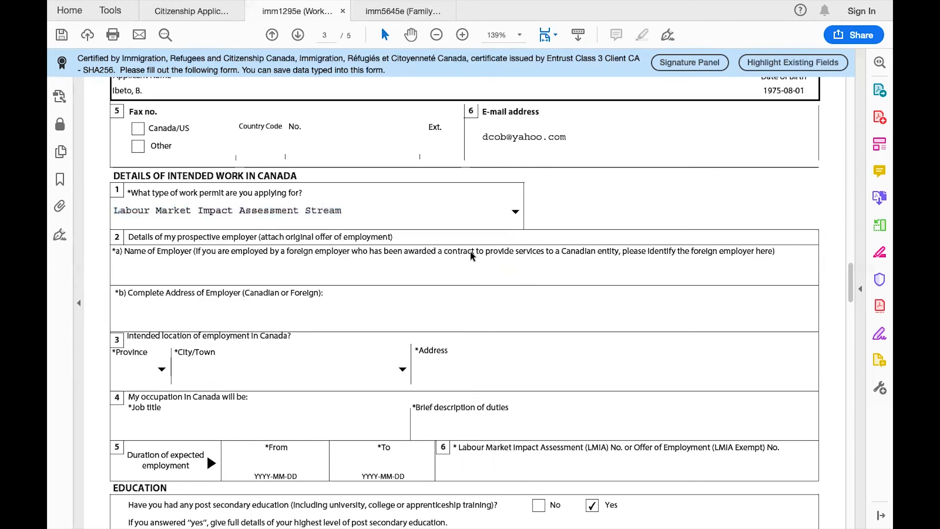
scroll(471, 255, down, 5)
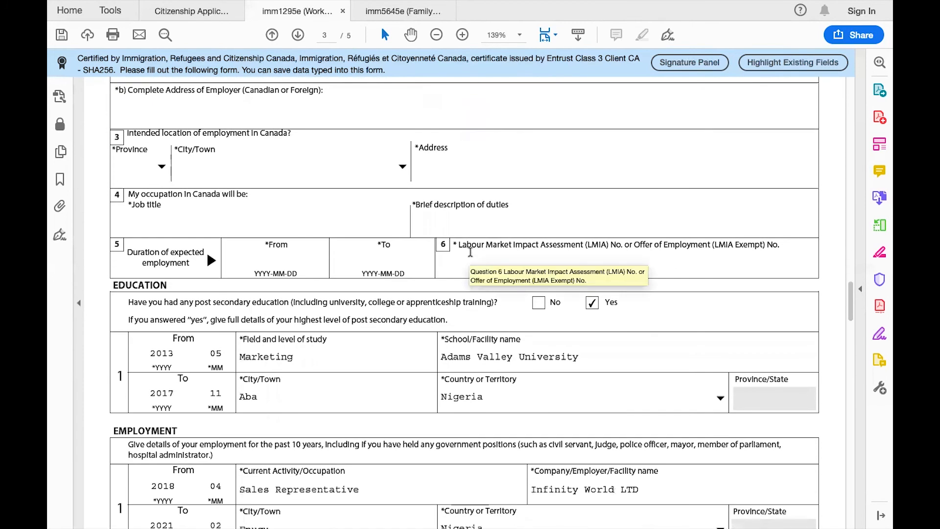
Review the post-secondary education details and the employment records for the past 10 years
scroll(470, 252, down, 2)
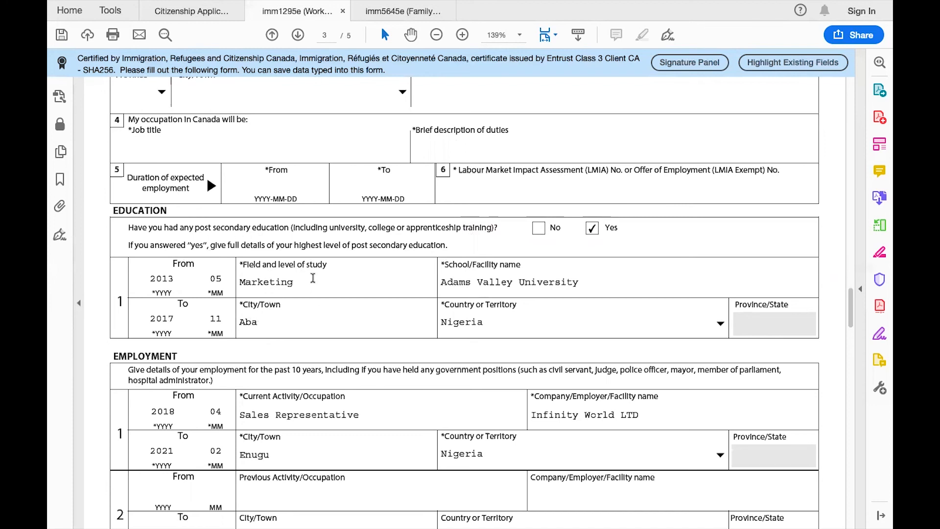
scroll(318, 309, down, 1)
scroll(319, 309, down, 5)
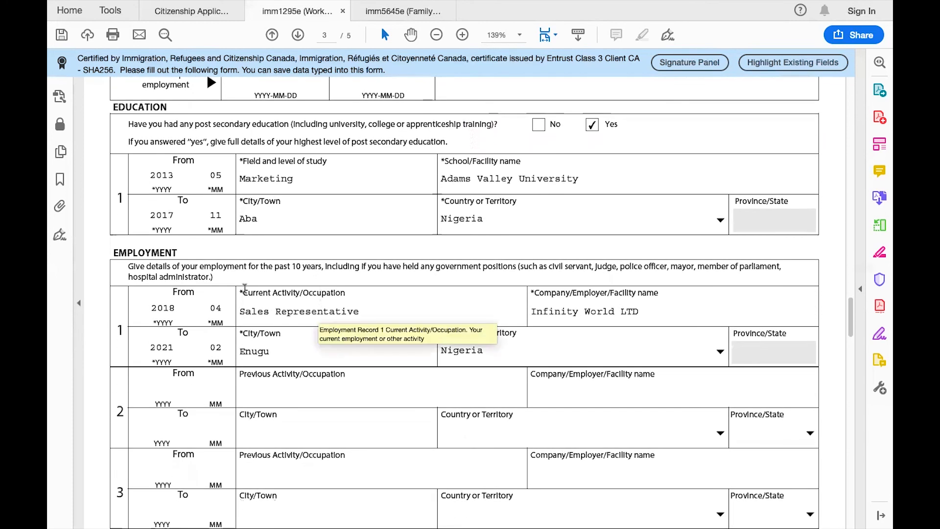
scroll(233, 272, down, 15)
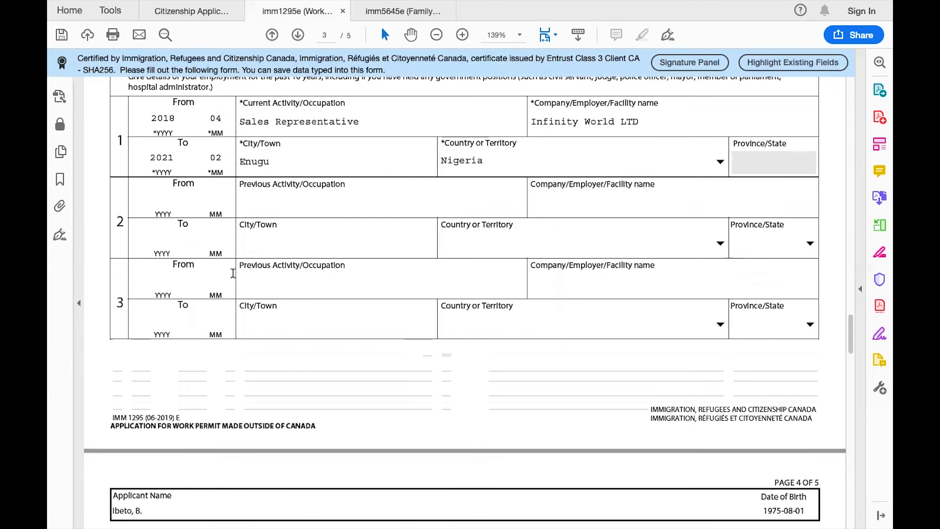
Review the background information questions on health, immigration history, criminal offences and military service
scroll(233, 277, down, 9)
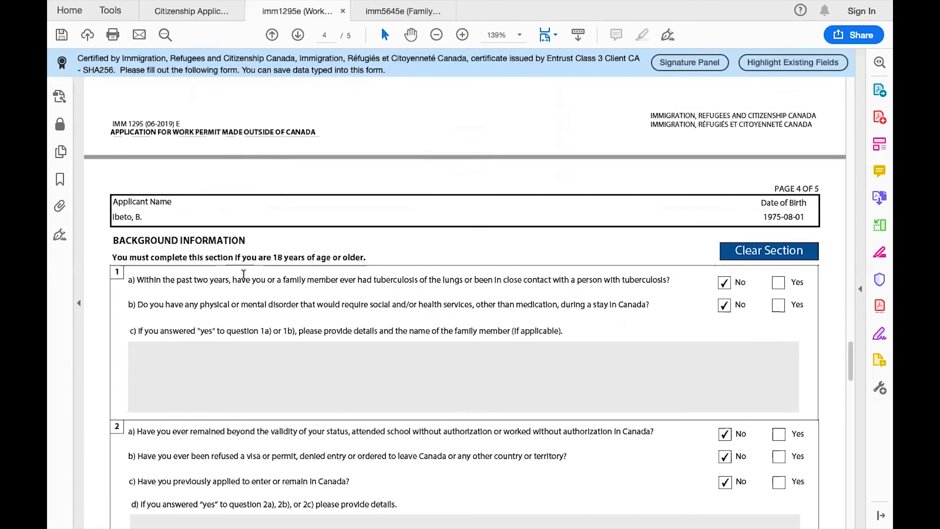
scroll(739, 338, down, 5)
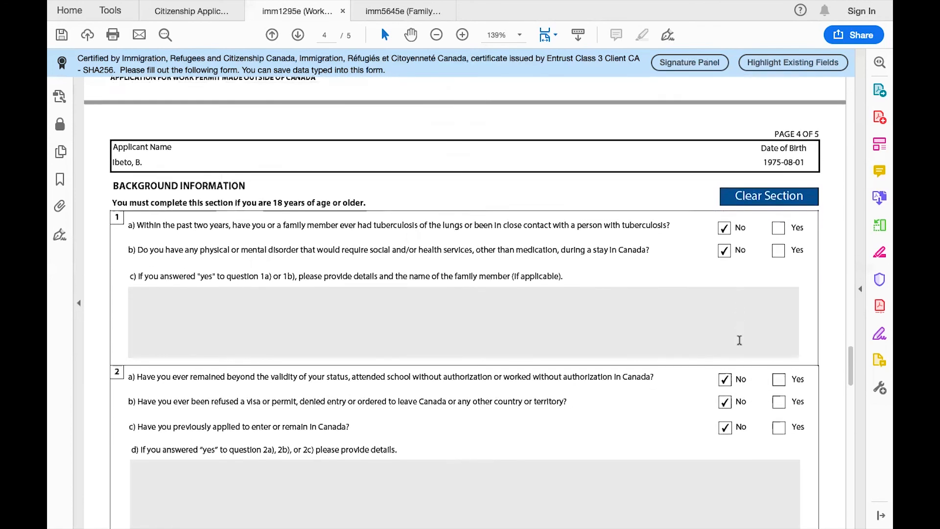
scroll(739, 339, down, 20)
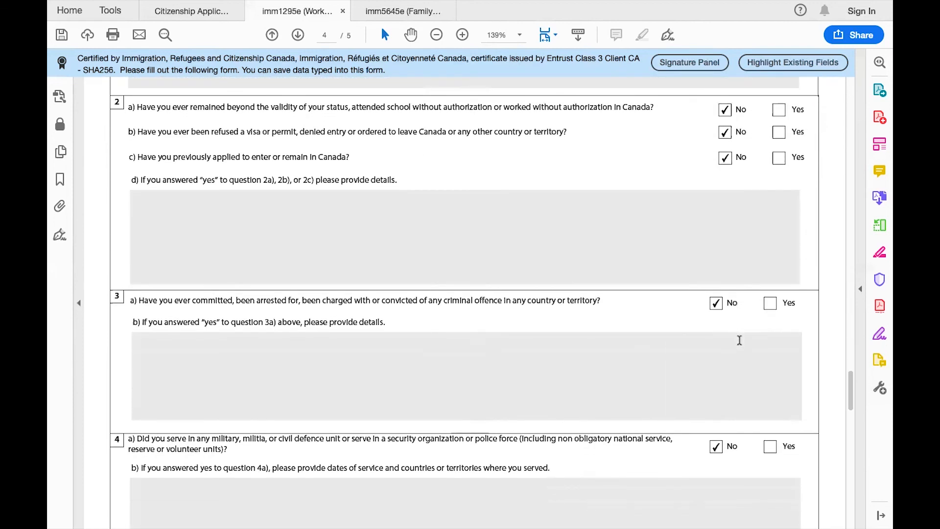
scroll(739, 339, down, 20)
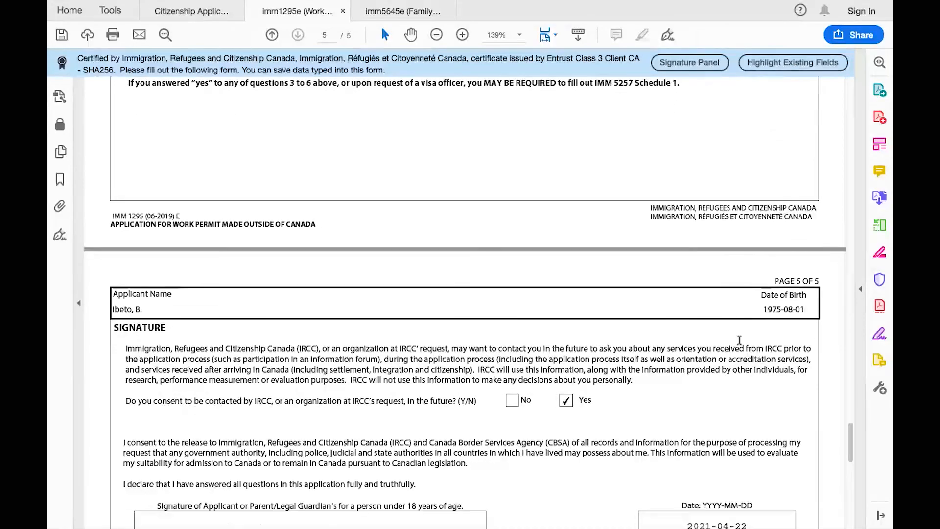
Try entering sample characters in the applicant's signature field and clear the field
scroll(739, 341, down, 4)
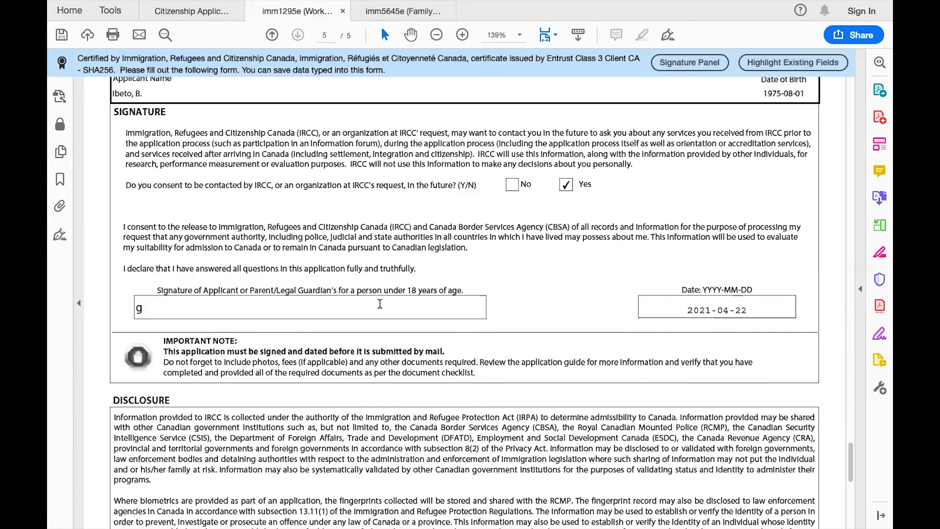
key(BackSpace)
text(nhkkytfdx)
key(BackSpace)
key(BackSpace)
key(BackSpace)
key(BackSpace)
key(BackSpace)
key(BackSpace)
key(BackSpace)
key(BackSpace)
key(BackSpace)
Review the disclosure text and the validation option at the end of the IMM1295 form
scroll(332, 310, down, 3)
scroll(331, 310, up, 4)
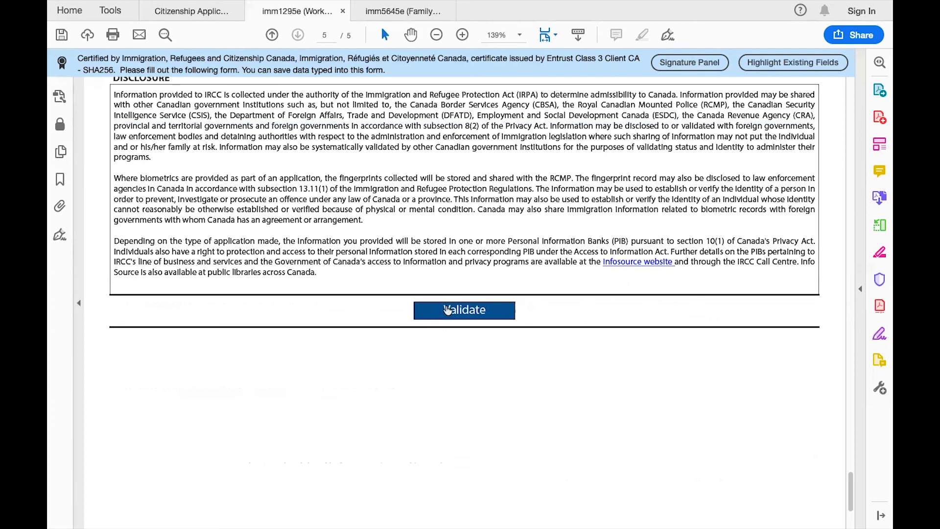
scroll(446, 306, up, 8)
scroll(445, 305, up, 6)
Open the imm5645e Family Information form and examine its Section A family members and Section B children tables
click(385, 11)
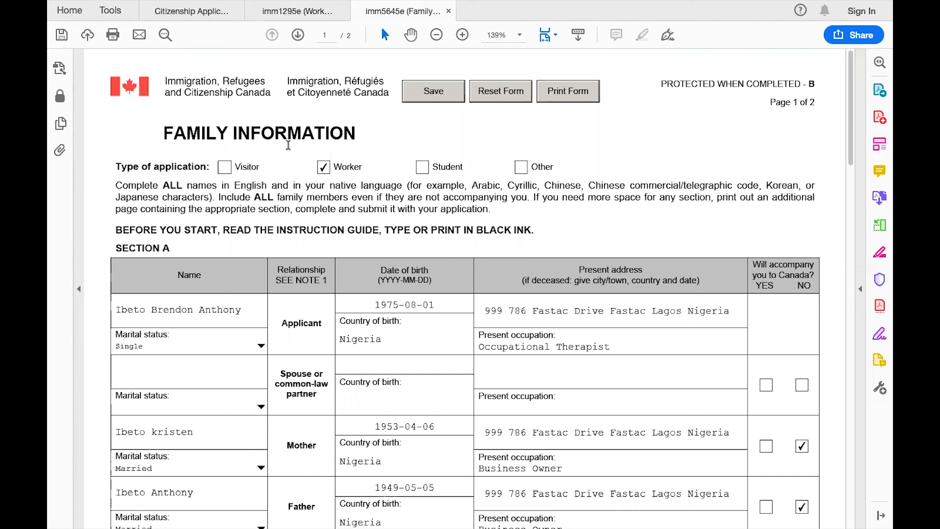
scroll(288, 145, down, 5)
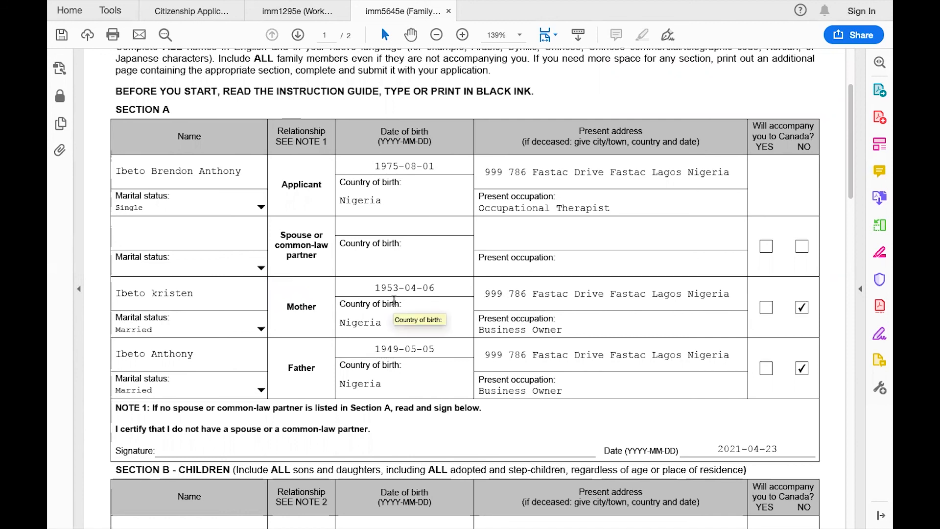
scroll(419, 319, down, 7)
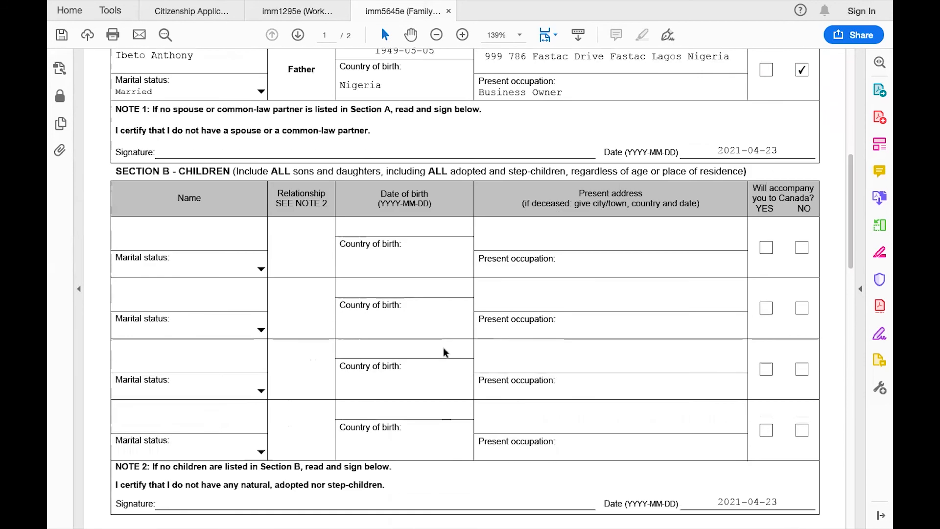
scroll(380, 284, up, 3)
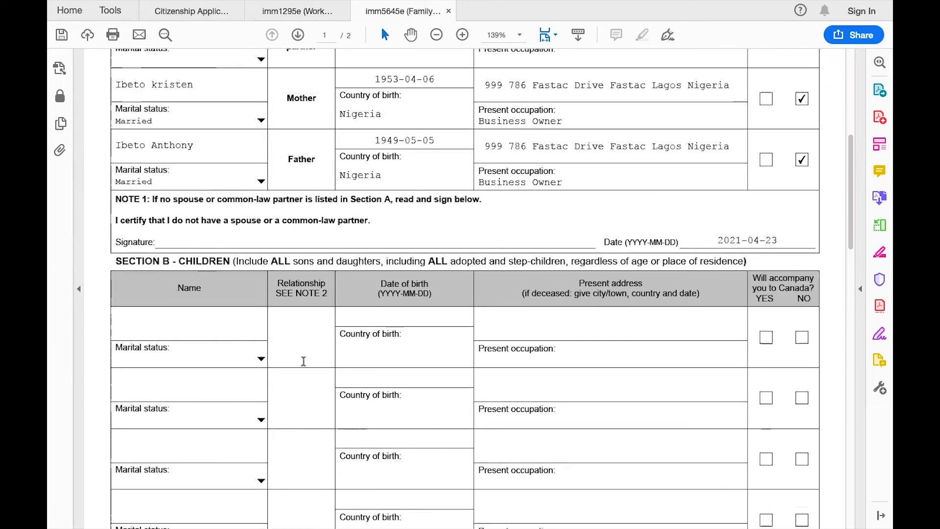
scroll(347, 494, down, 4)
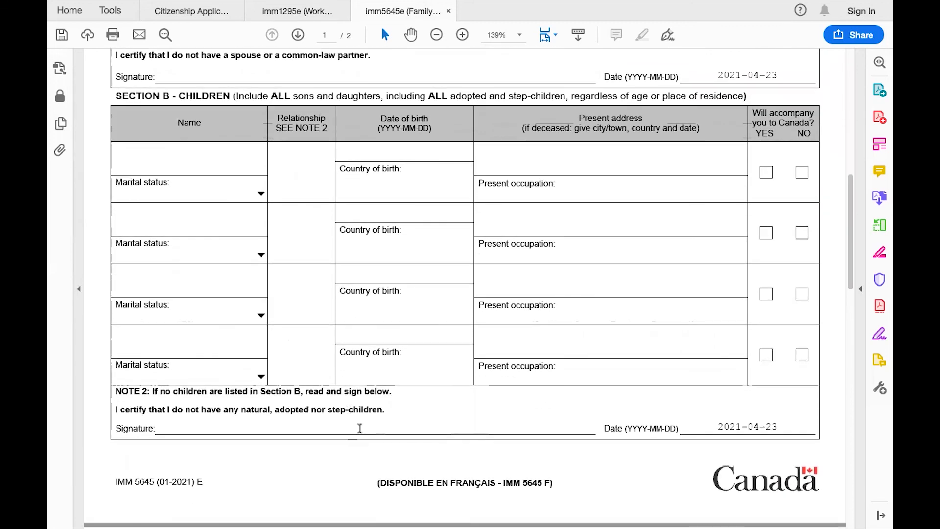
Examine the spouse or common-law partner row in Section A and the Note 1 certification with its signature and date
scroll(361, 431, up, 5)
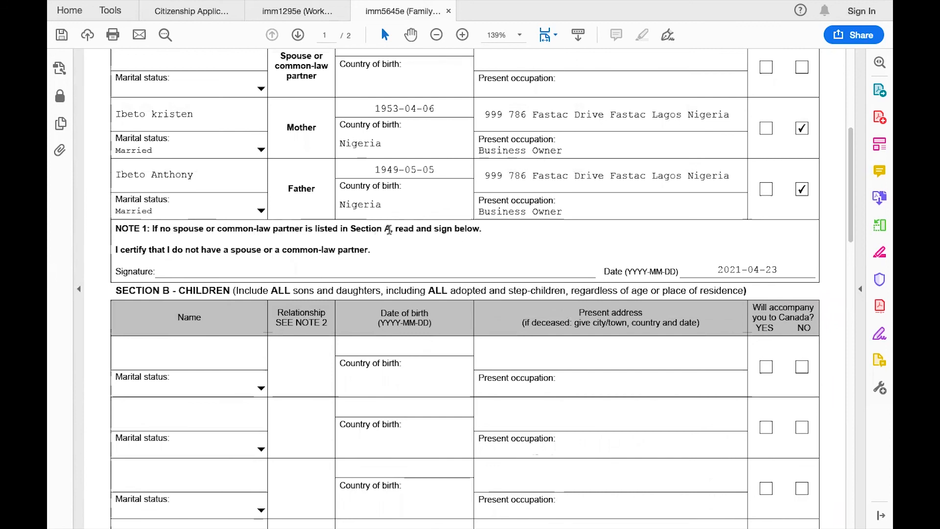
scroll(392, 228, up, 8)
scroll(333, 302, down, 8)
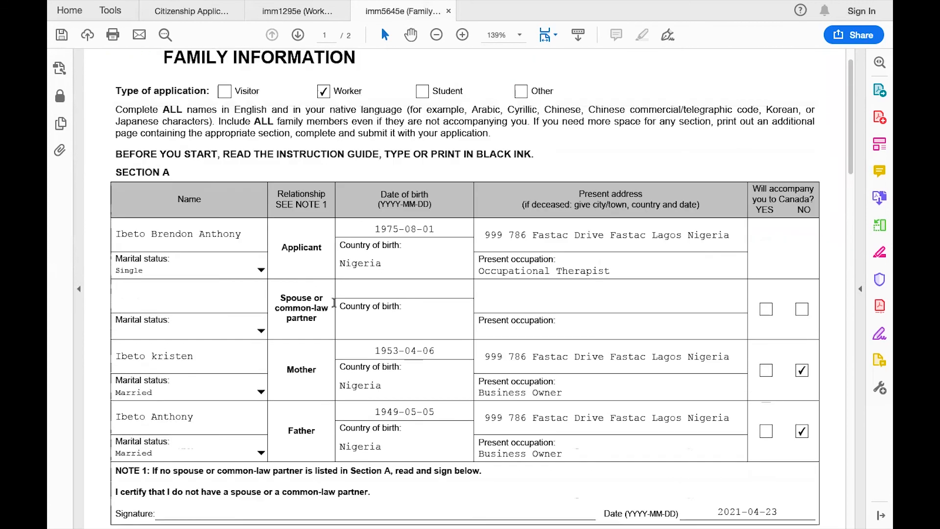
scroll(334, 302, down, 1)
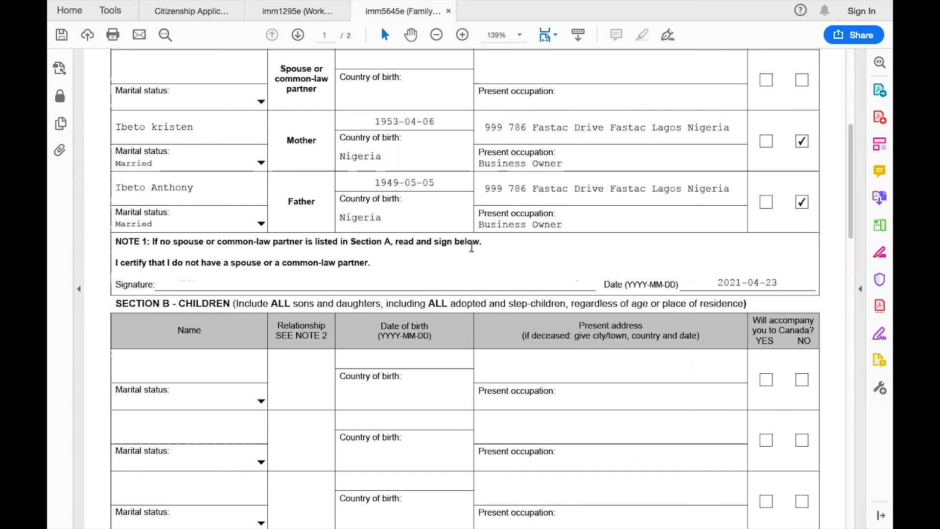
scroll(715, 273, up, 8)
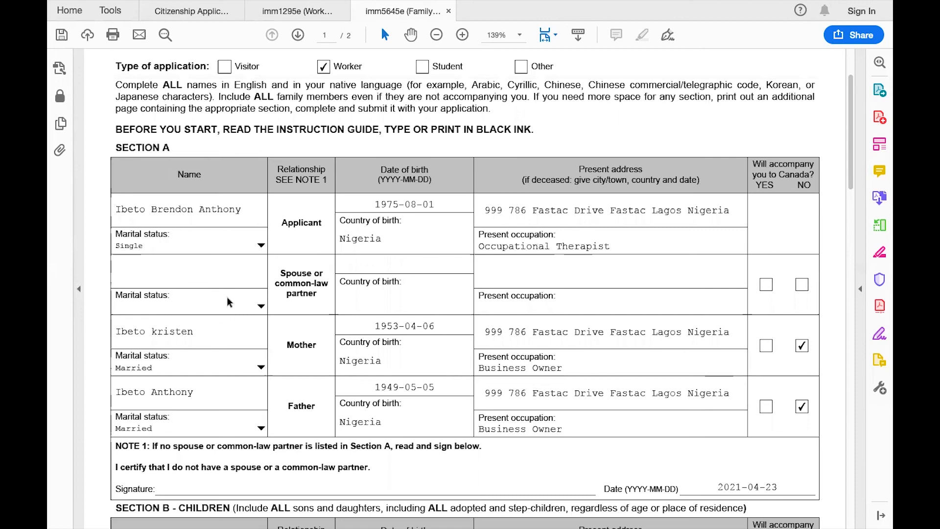
scroll(227, 297, down, 5)
scroll(227, 297, down, 3)
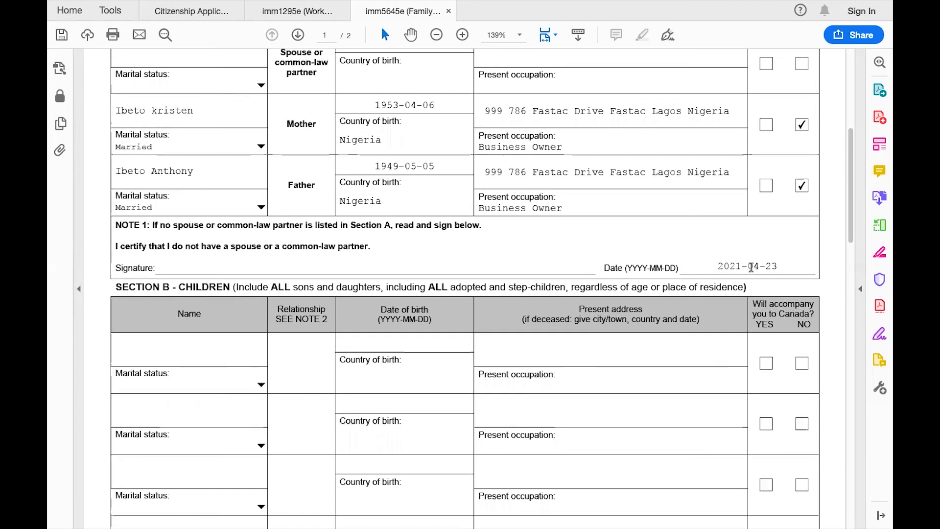
scroll(155, 147, down, 2)
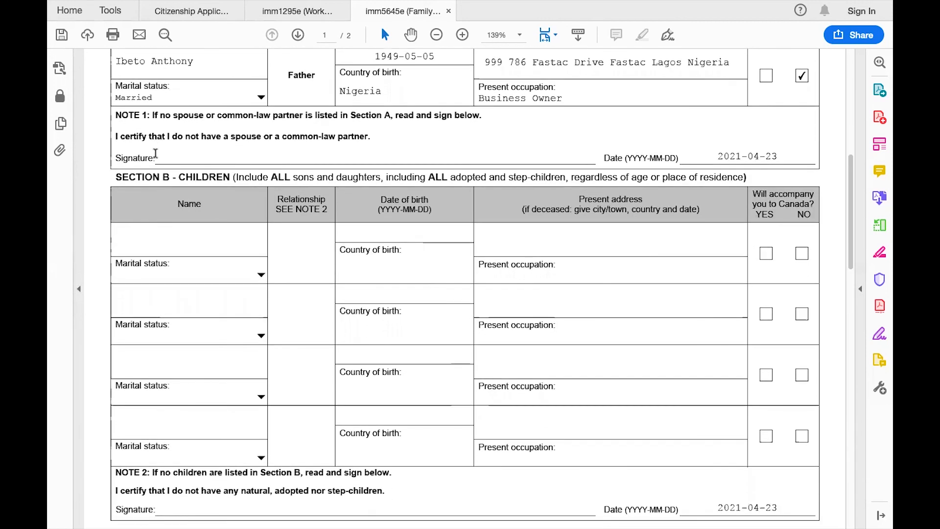
Review the Note 2 no-children certification, the Section C brothers and sisters table and the Section D certification
scroll(204, 220, down, 5)
scroll(203, 220, down, 3)
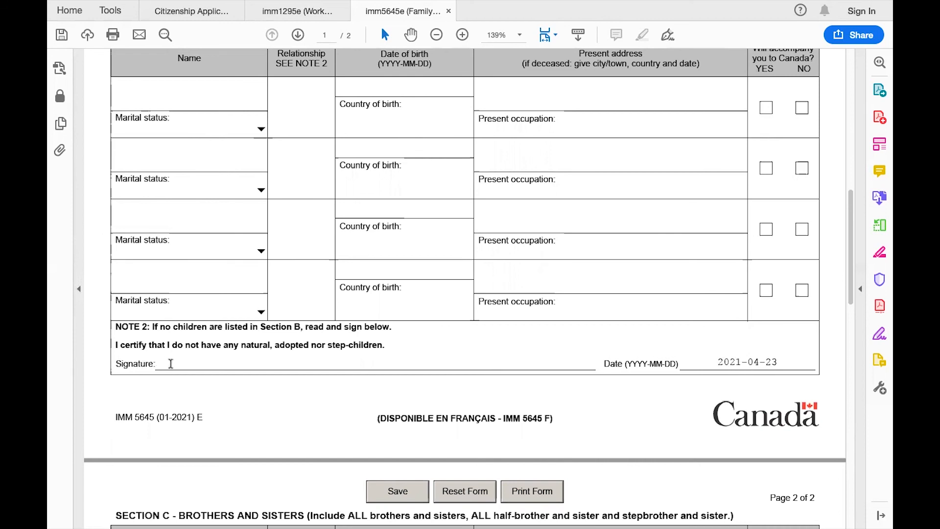
scroll(192, 357, down, 10)
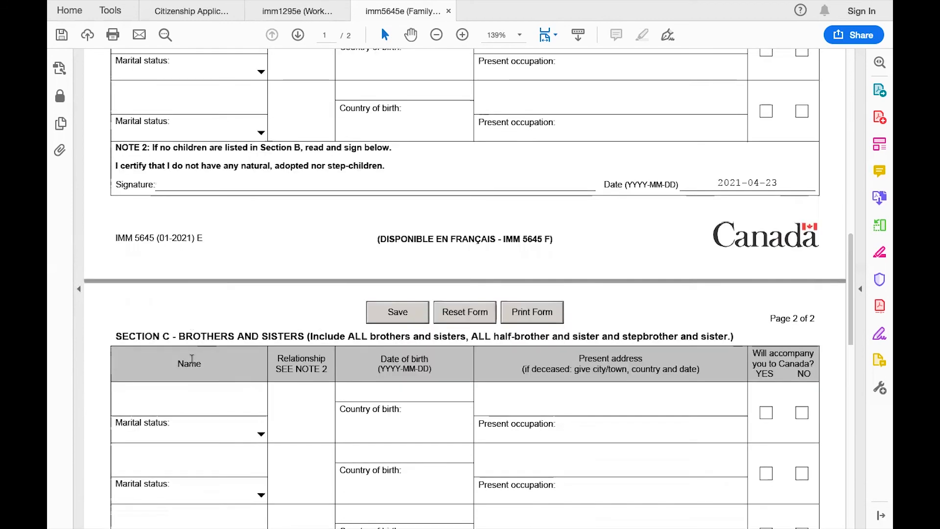
scroll(264, 259, down, 3)
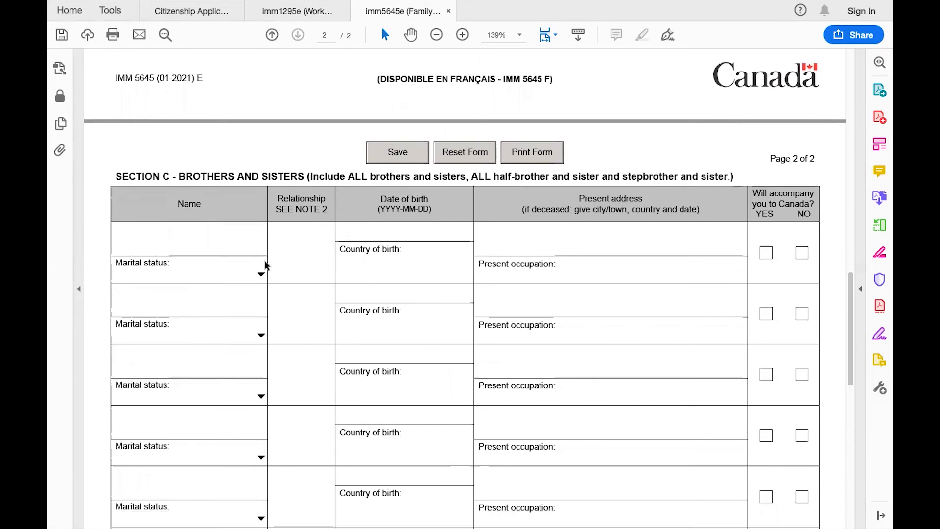
scroll(252, 231, down, 11)
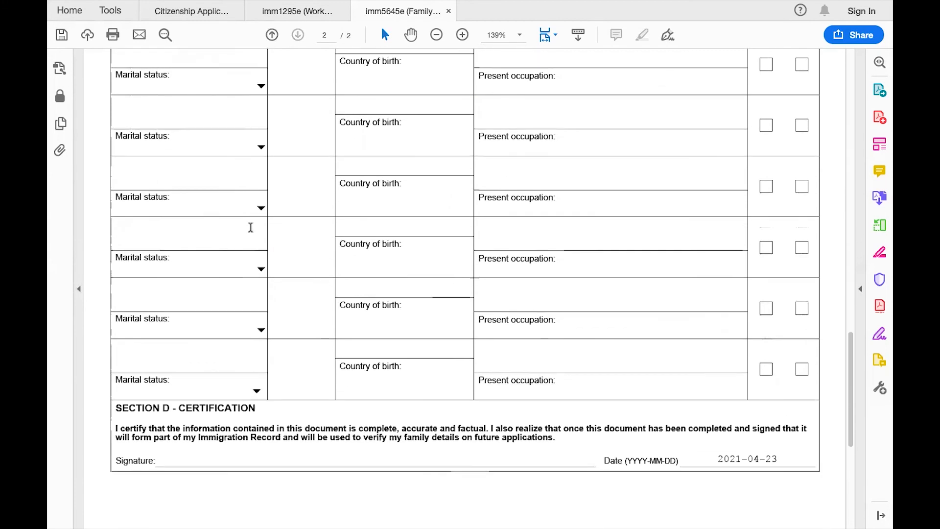
scroll(251, 230, down, 4)
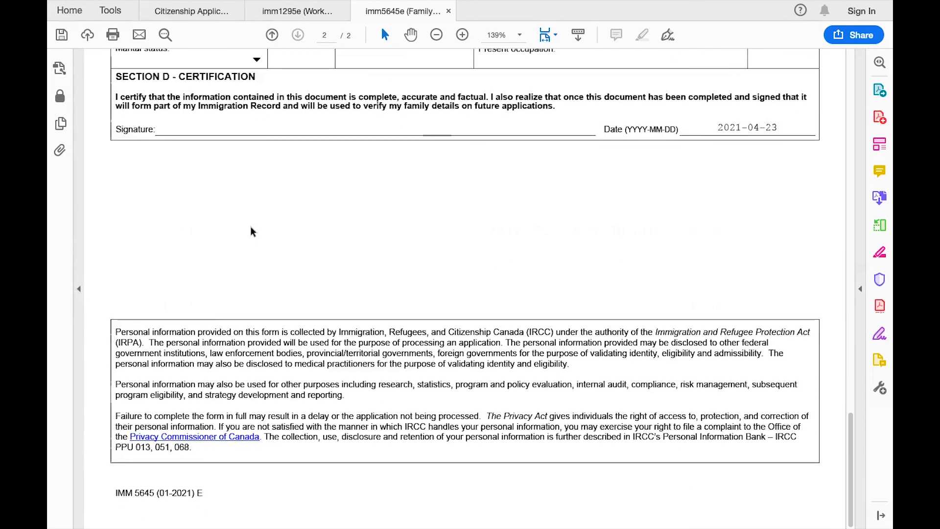
scroll(251, 230, up, 20)
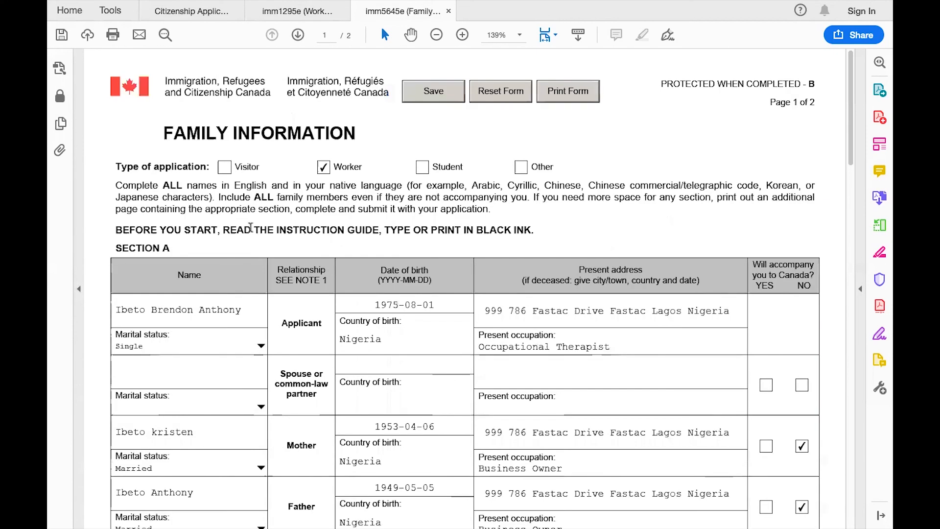